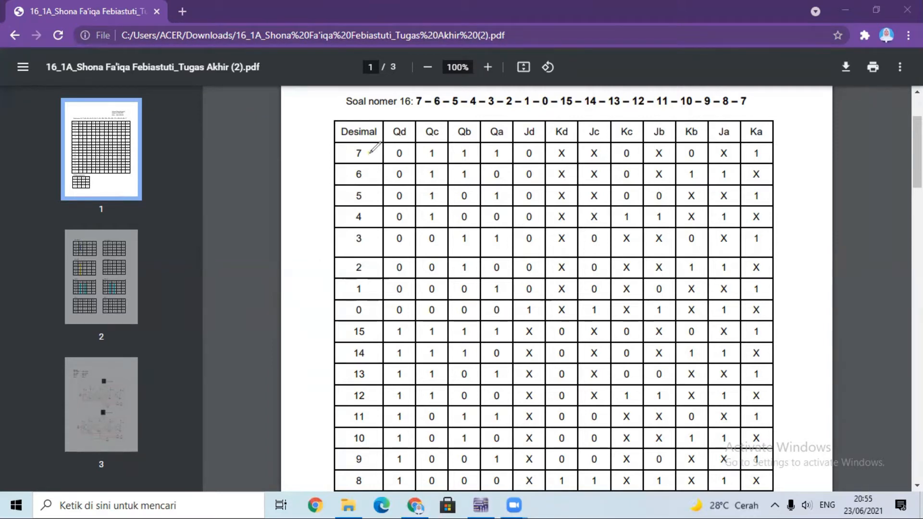
Highlight the Jd, Kd and Qd column headers of the state table in yellow.
left_click(408, 152)
scroll(590, 92, "down", 1)
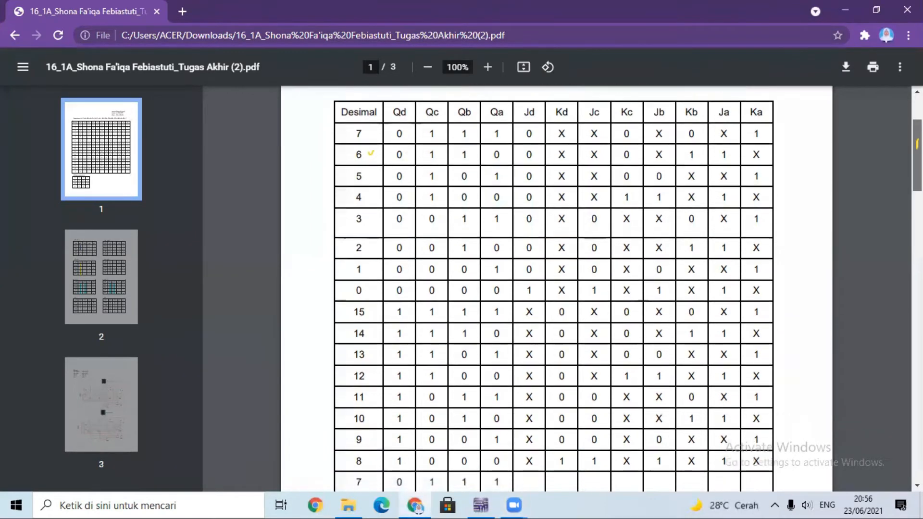
scroll(553, 289, "down", 1)
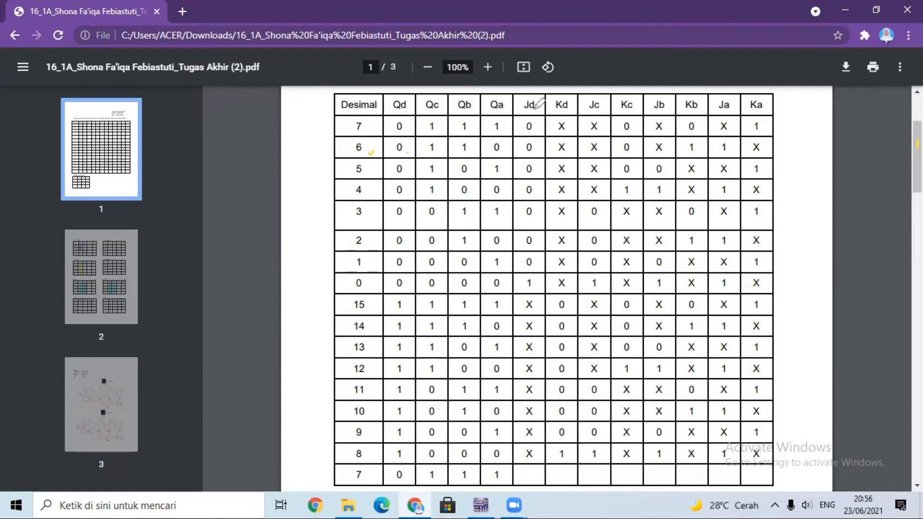
left_click_drag(519, 104, 574, 104)
left_click_drag(390, 105, 406, 104)
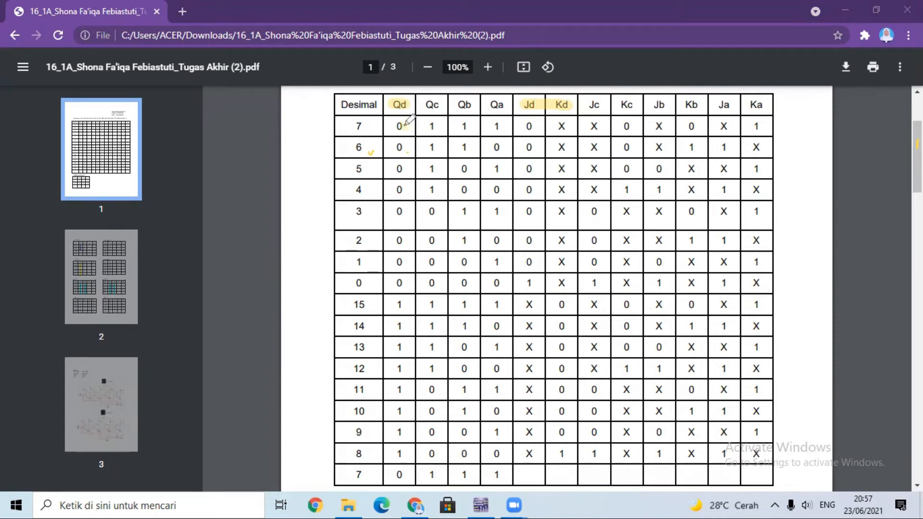
Mark the Qd transitions in yellow from decimal 7 down to 3 and highlight the Jd/Kd cells of rows 7 to 4.
left_click_drag(406, 124, 408, 140)
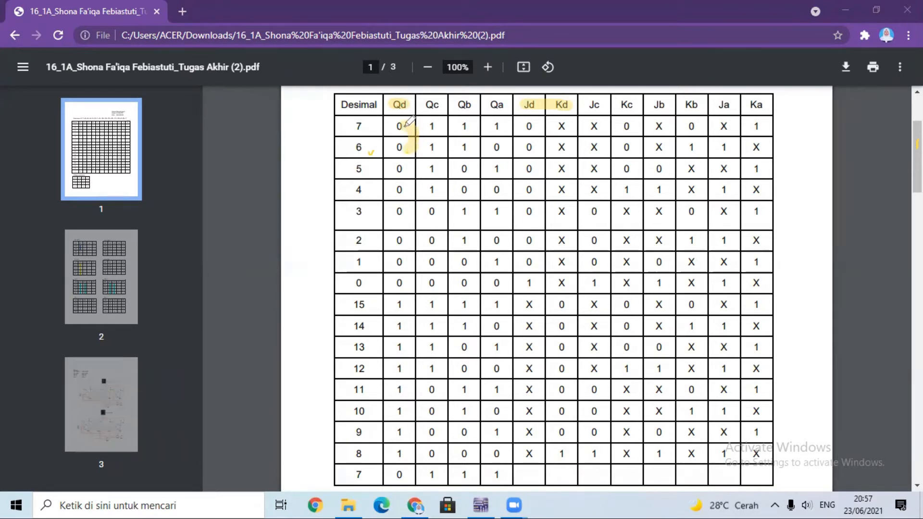
left_click_drag(408, 122, 408, 151)
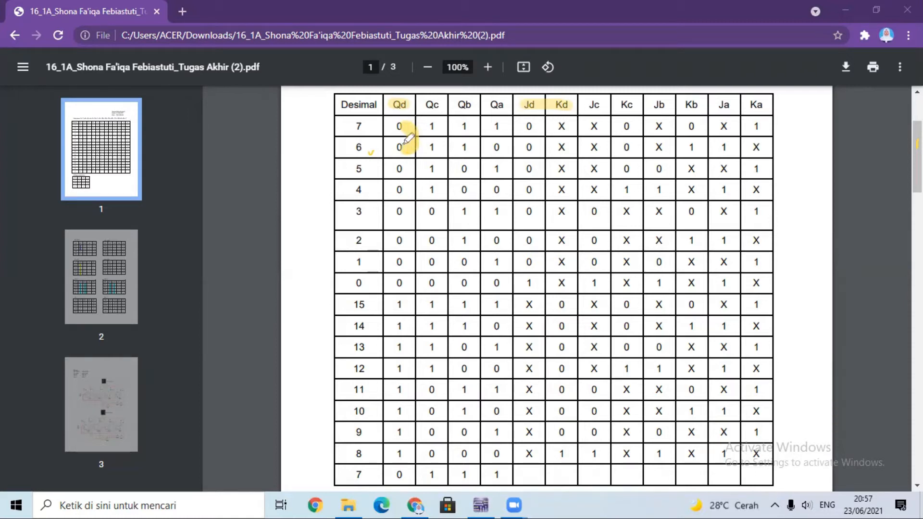
left_click_drag(388, 161, 389, 174)
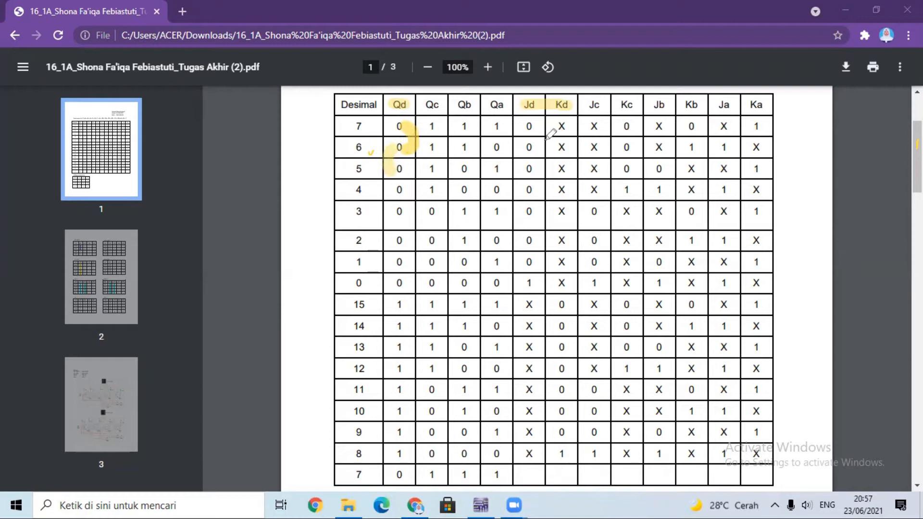
mouse_move(528, 127)
left_mouse_down()
mouse_move(564, 128)
mouse_move(566, 146)
left_mouse_up()
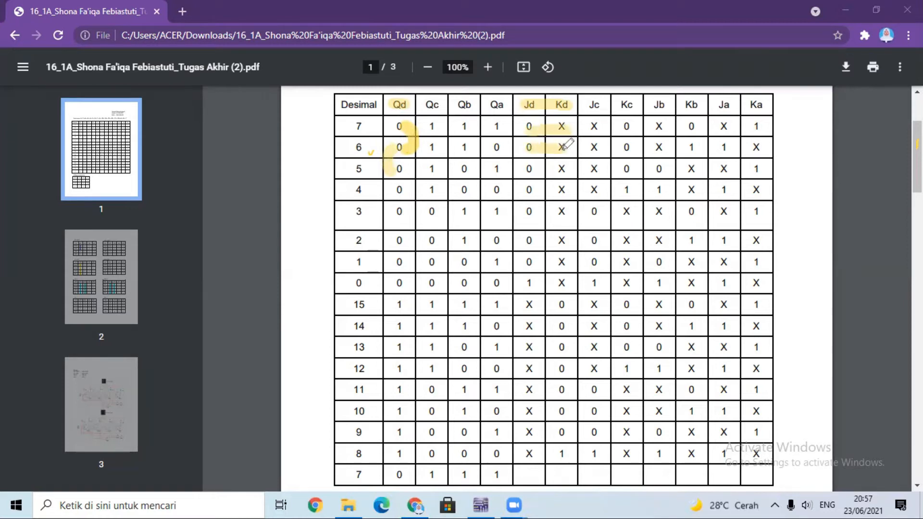
mouse_move(399, 171)
left_mouse_down()
mouse_move(406, 169)
mouse_move(407, 194)
left_mouse_up()
left_click_drag(529, 168, 568, 168)
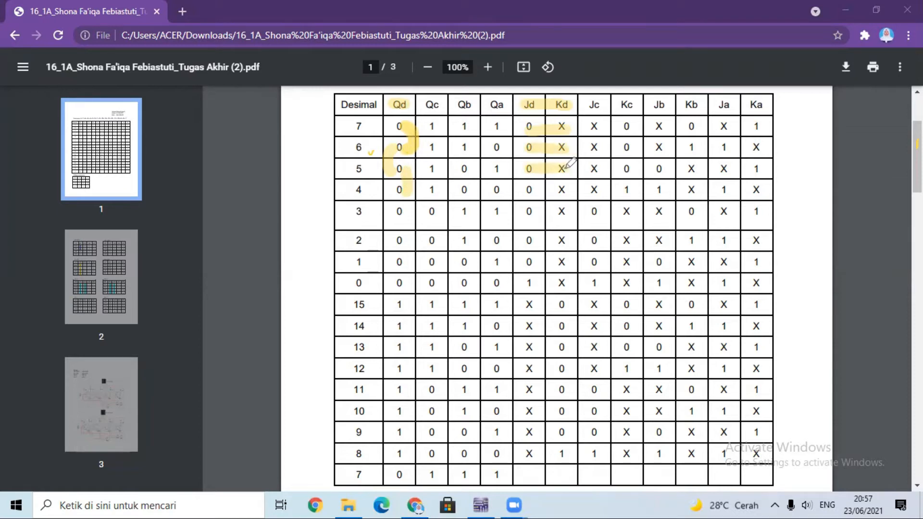
left_click_drag(398, 190, 395, 218)
left_click_drag(526, 189, 572, 190)
Mark the Qd transitions in yellow from decimal 3 through 0 to 15 and highlight the Jd/Kd cells of rows 3 to 0.
left_click_drag(402, 215, 408, 240)
left_click_drag(529, 212, 572, 212)
left_click_drag(407, 239, 389, 263)
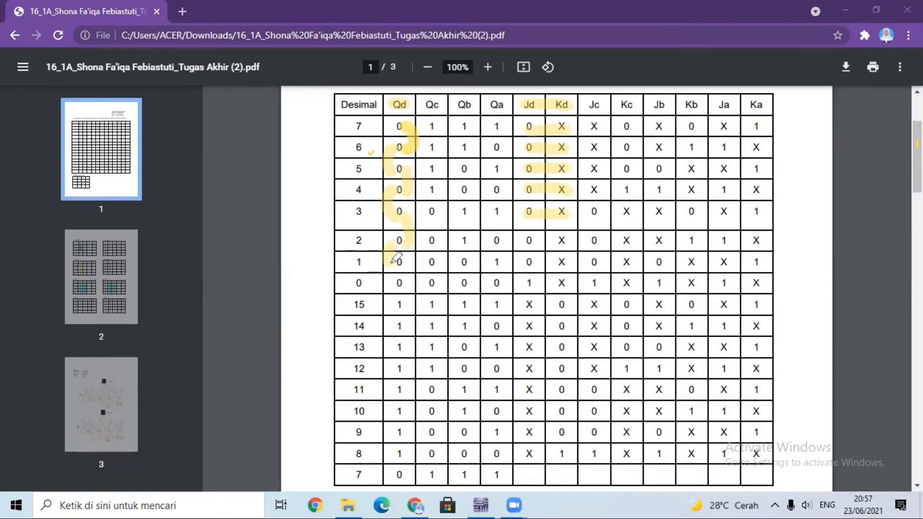
left_click_drag(528, 239, 572, 240)
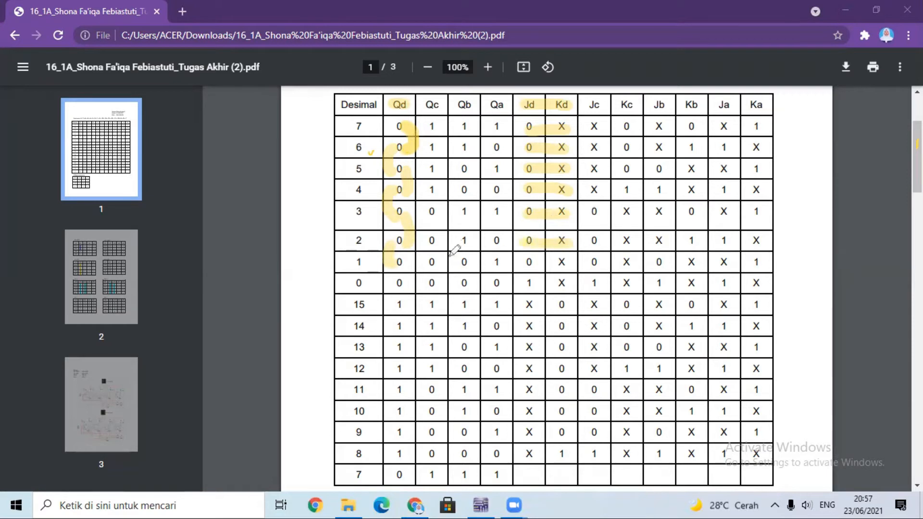
left_click_drag(413, 272, 408, 287)
left_click_drag(523, 261, 572, 258)
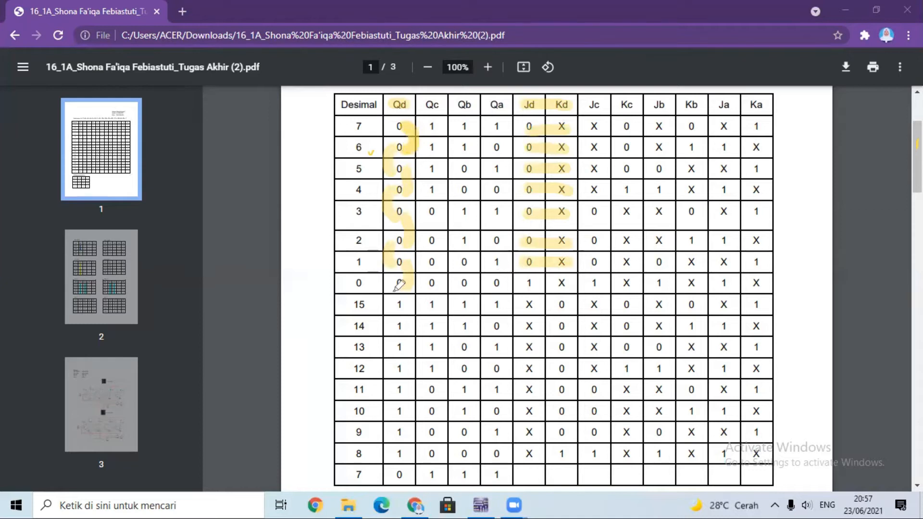
left_click_drag(407, 278, 390, 289)
left_click_drag(527, 285, 560, 287)
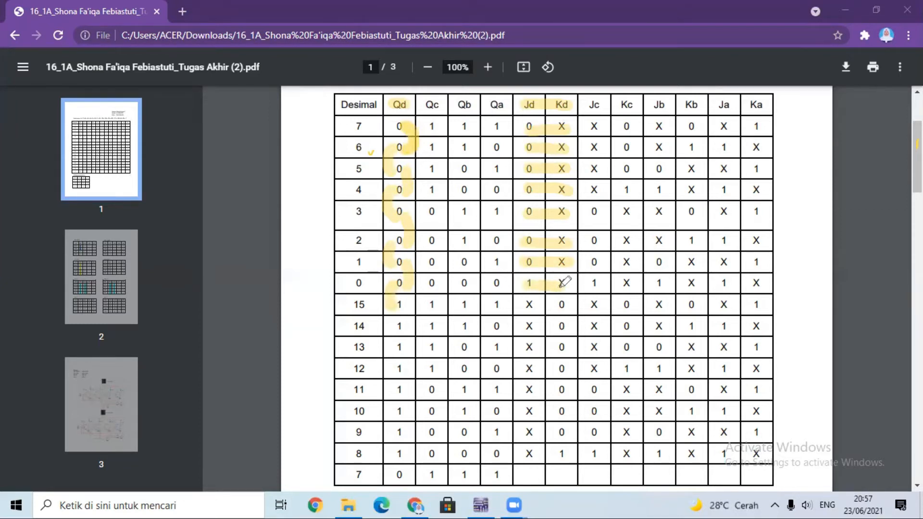
Mark the Qd transitions in yellow from decimal 15 down to 11 and highlight the Jd/Kd cells of rows 15 to 12.
left_click_drag(404, 299, 404, 327)
left_click_drag(528, 304, 564, 304)
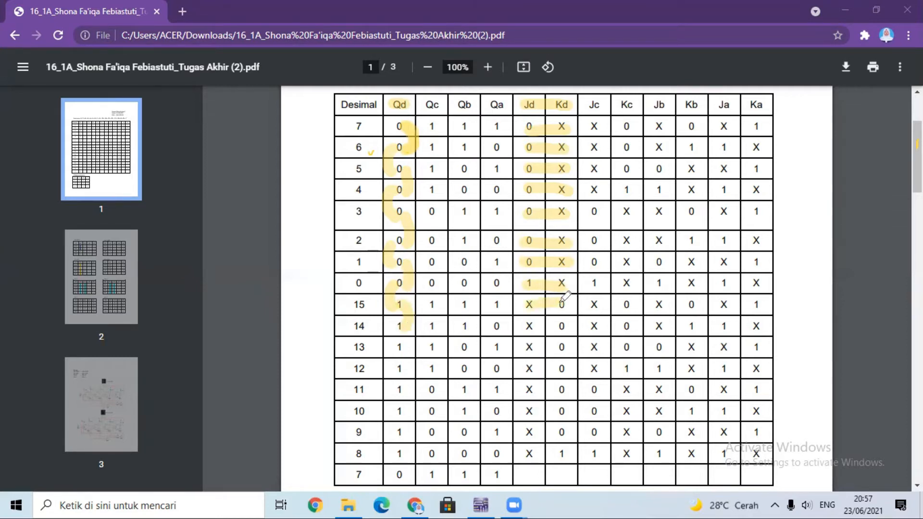
left_click_drag(405, 318, 399, 350)
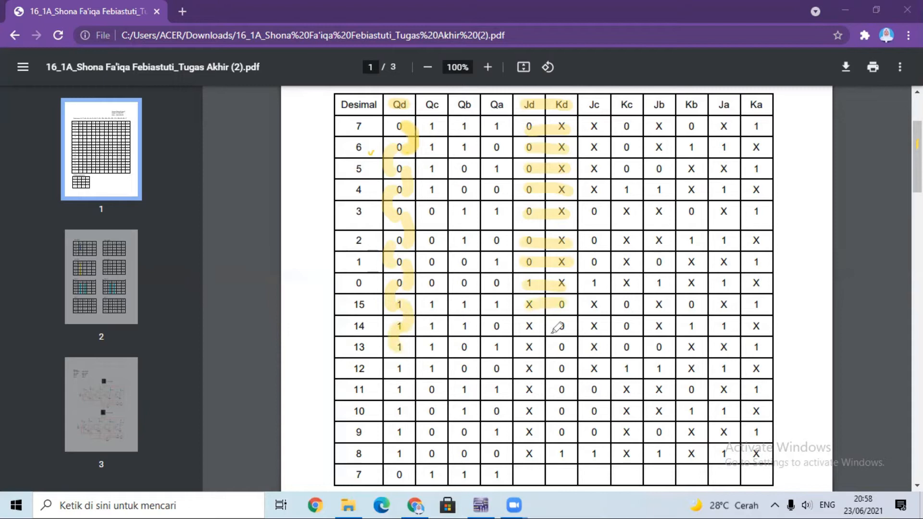
left_click_drag(528, 326, 572, 326)
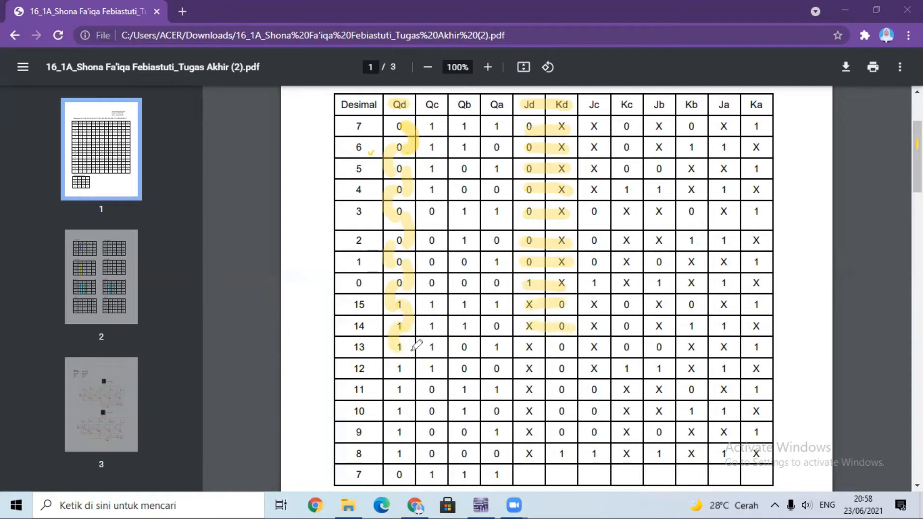
left_click_drag(409, 360, 400, 370)
left_click_drag(528, 347, 571, 347)
left_click_drag(405, 369, 397, 391)
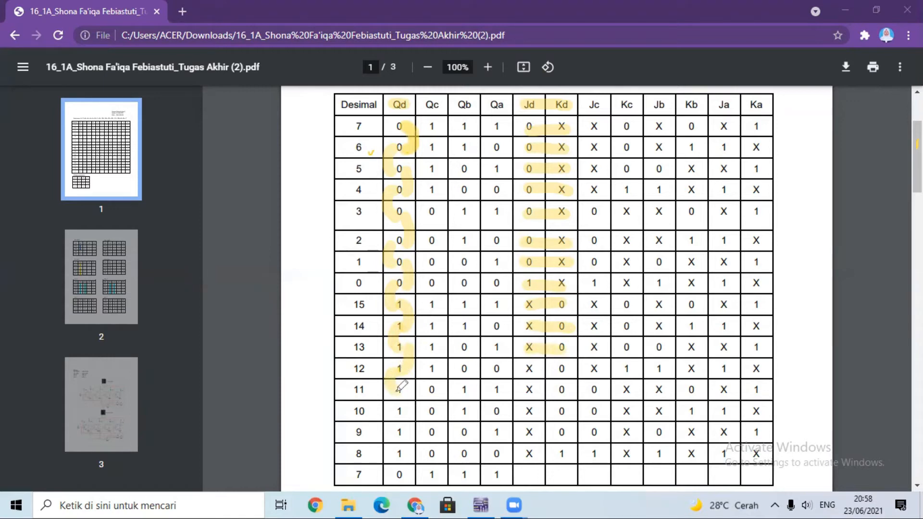
left_click_drag(525, 369, 572, 369)
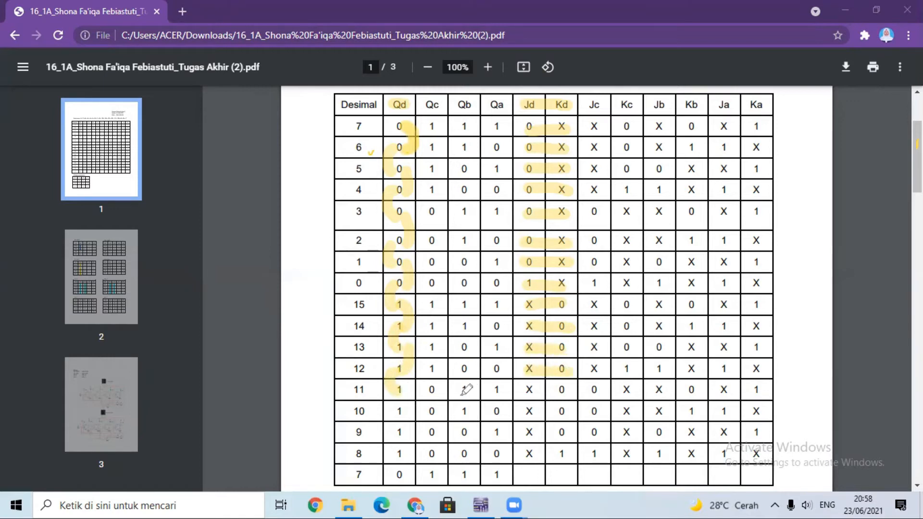
Mark the Qd transitions in yellow from decimal 11 down to the final 7 and highlight the Jd/Kd cells of rows 11 to 8.
left_click_drag(403, 397, 401, 412)
left_click_drag(528, 390, 561, 389)
left_click_drag(401, 414, 399, 433)
left_click_drag(525, 411, 574, 411)
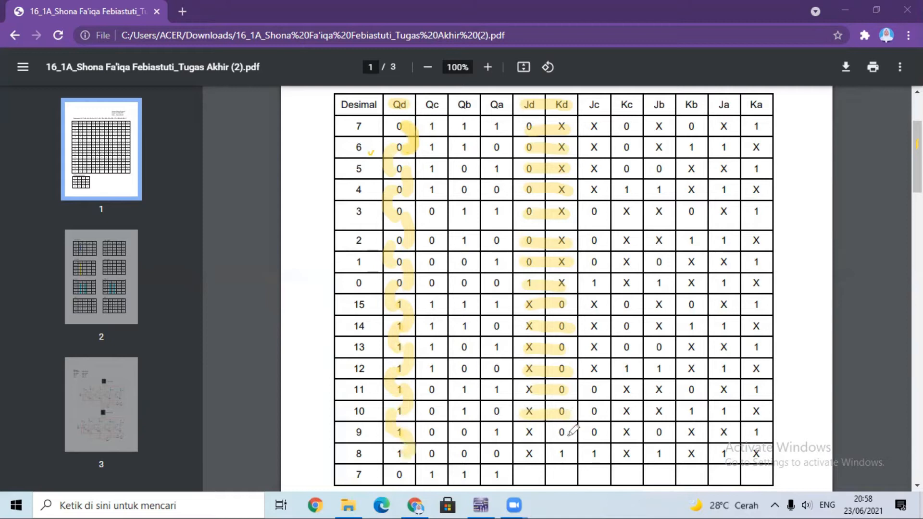
left_click_drag(528, 431, 569, 431)
left_click_drag(400, 452, 422, 502)
left_click_drag(529, 451, 567, 455)
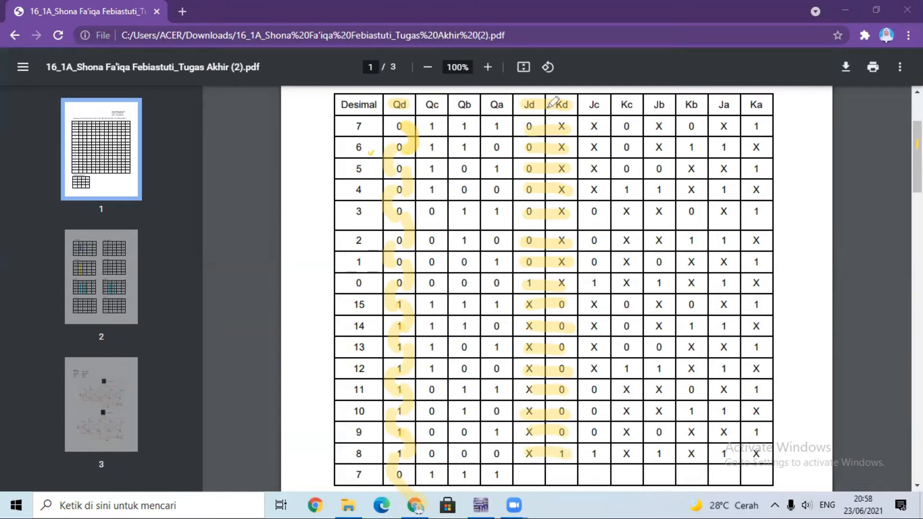
Highlight in green the Jc, Kc and Qc headers, the Qc transitions from decimal 7 to 3, and the Jc/Kc cells of rows 7 to 4.
left_click_drag(591, 105, 635, 104)
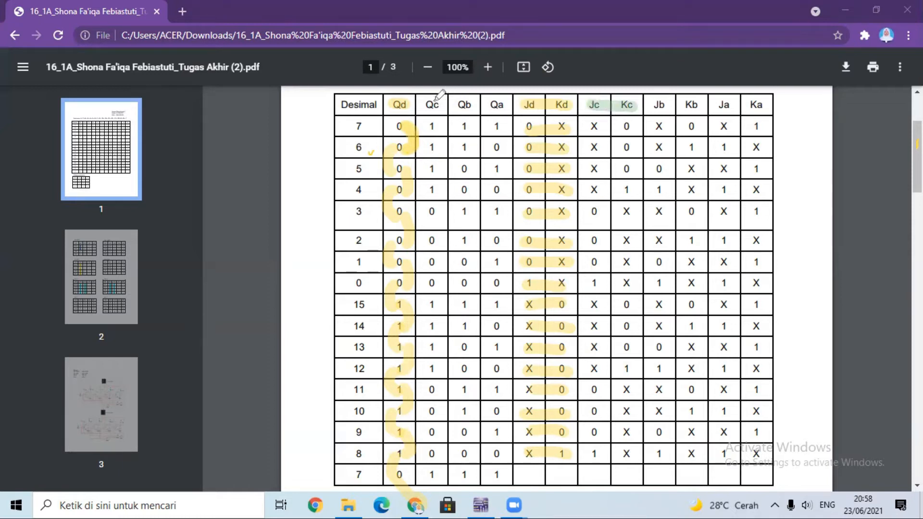
left_click_drag(422, 105, 442, 104)
left_click_drag(440, 124, 438, 150)
left_click_drag(590, 126, 632, 127)
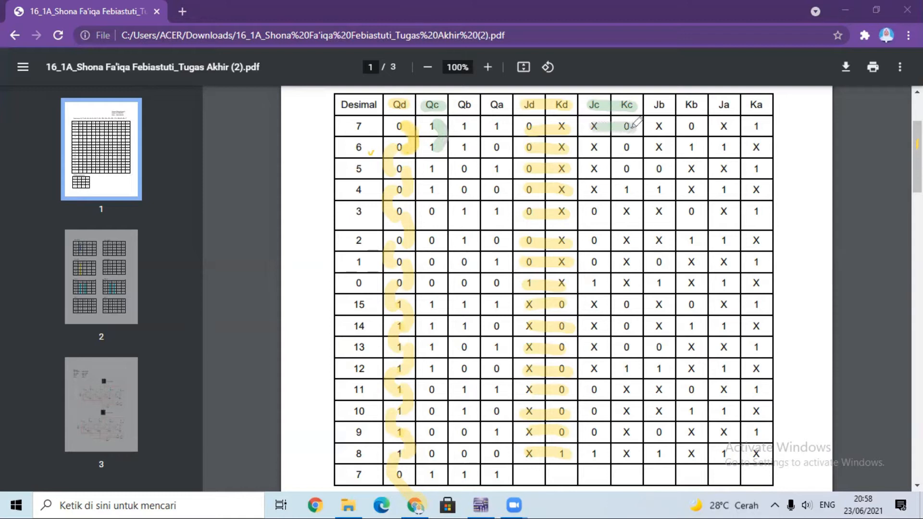
mouse_move(441, 140)
left_mouse_down()
mouse_move(425, 157)
mouse_move(430, 170)
left_mouse_up()
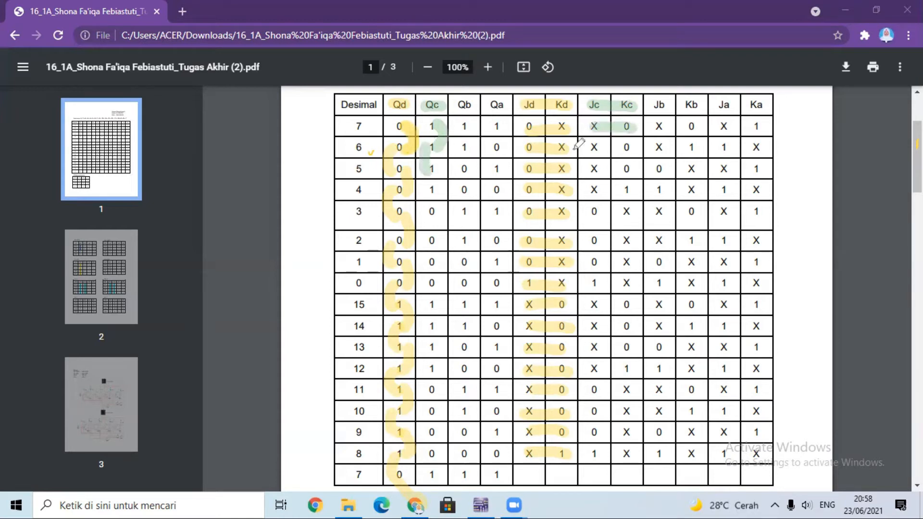
left_click_drag(592, 149, 633, 148)
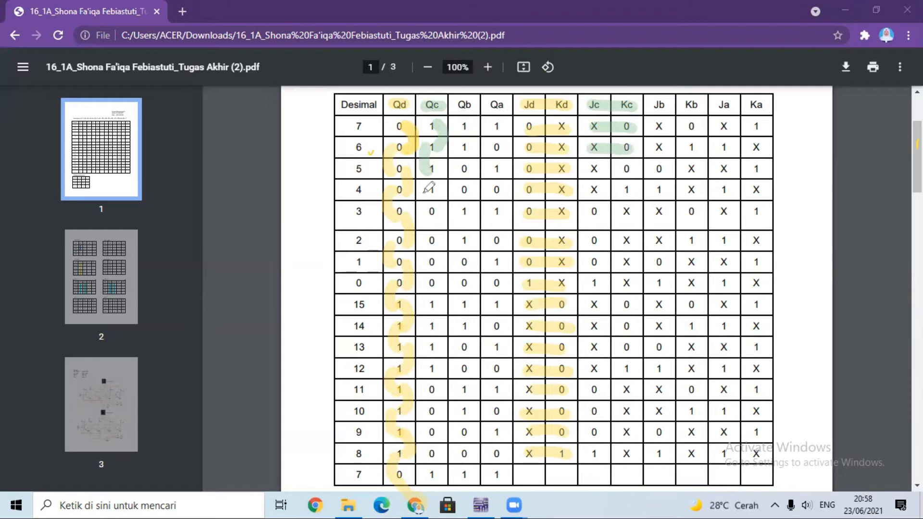
left_click_drag(439, 169, 441, 191)
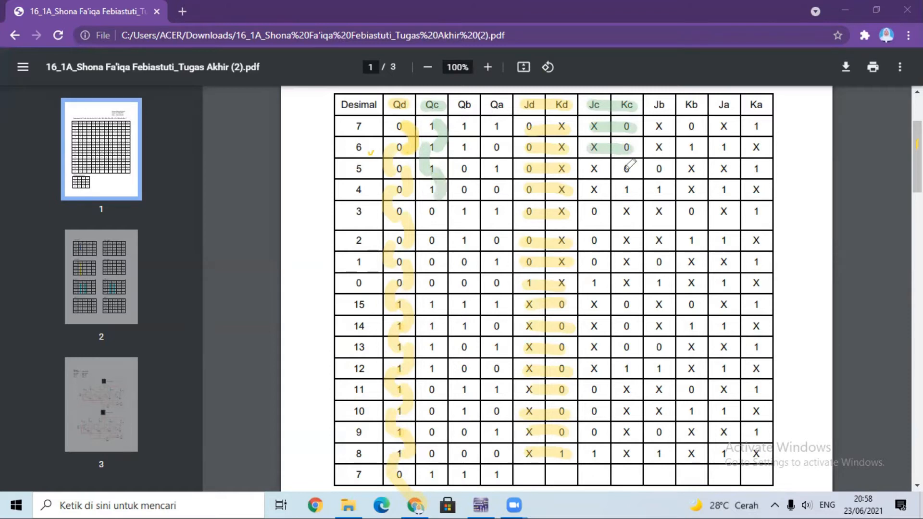
left_click_drag(589, 169, 642, 170)
left_click_drag(431, 191, 432, 217)
left_click_drag(590, 190, 632, 191)
Mark the Qc transitions in green from decimal 3 through 0 to 15 and highlight the Jc/Kc cells of rows 3 to 0.
mouse_move(433, 216)
left_mouse_down()
mouse_move(444, 230)
mouse_move(440, 244)
left_mouse_up()
left_click_drag(592, 218, 634, 219)
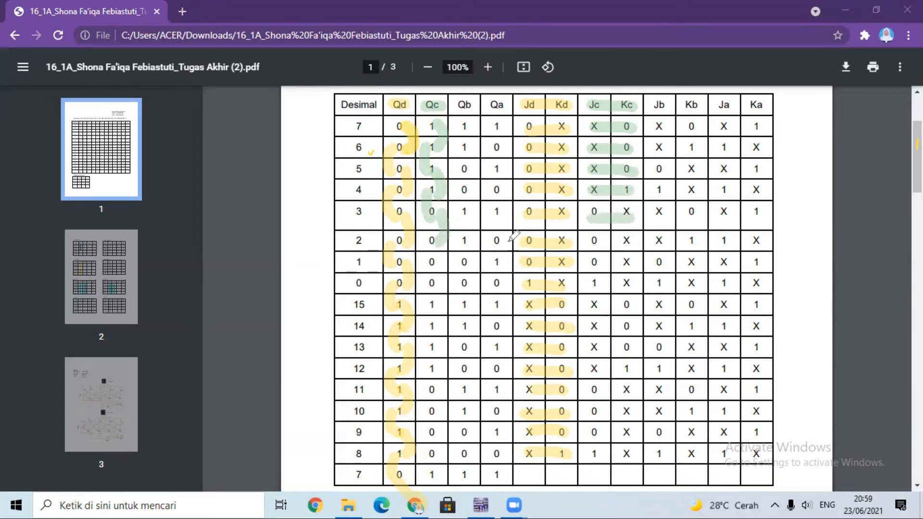
mouse_move(440, 244)
left_mouse_down()
mouse_move(428, 242)
mouse_move(429, 268)
left_mouse_up()
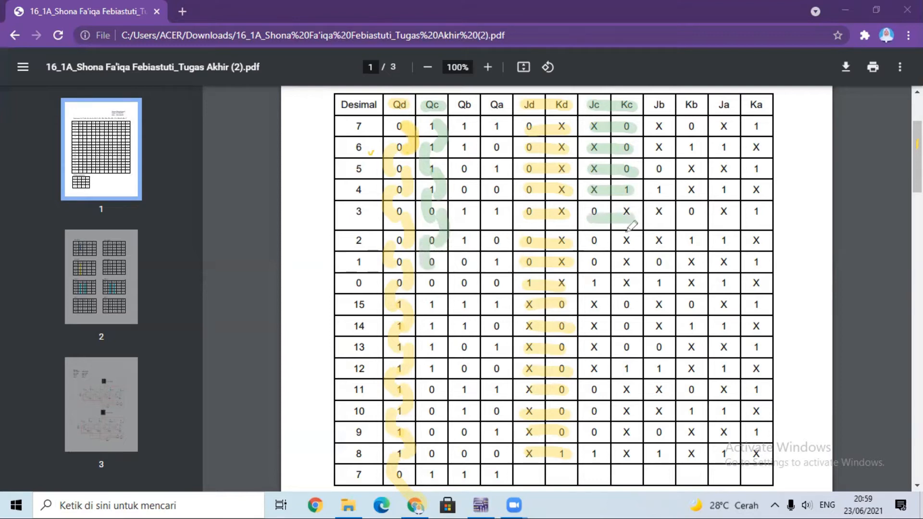
mouse_move(589, 241)
left_mouse_down()
mouse_move(638, 241)
mouse_move(589, 262)
mouse_move(633, 262)
left_mouse_up()
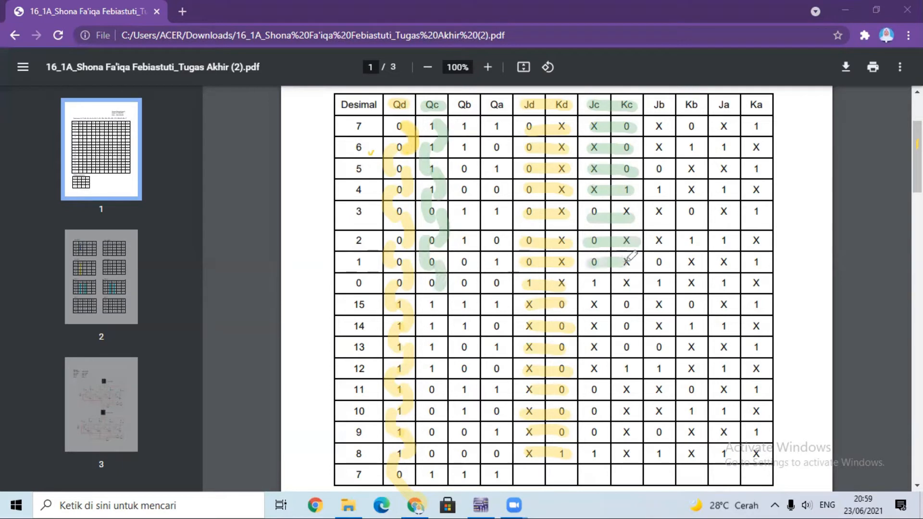
left_click_drag(429, 283, 425, 309)
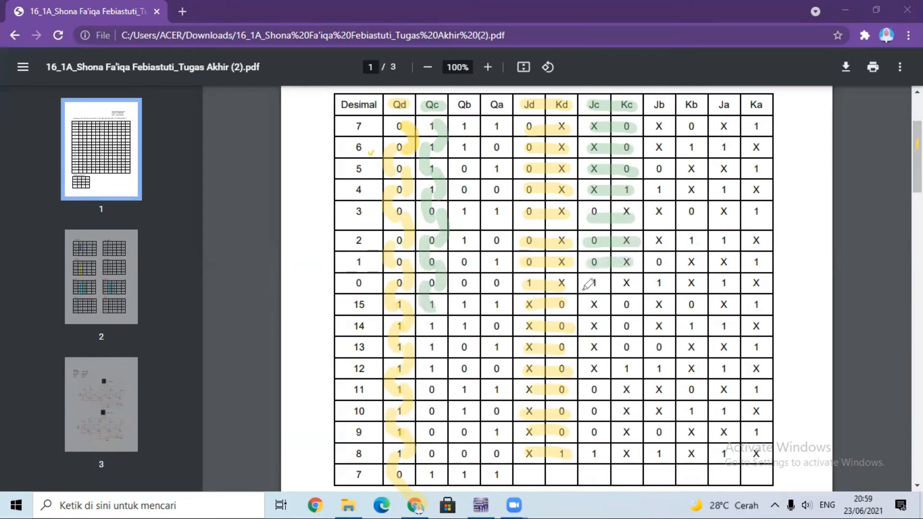
left_click_drag(594, 284, 641, 283)
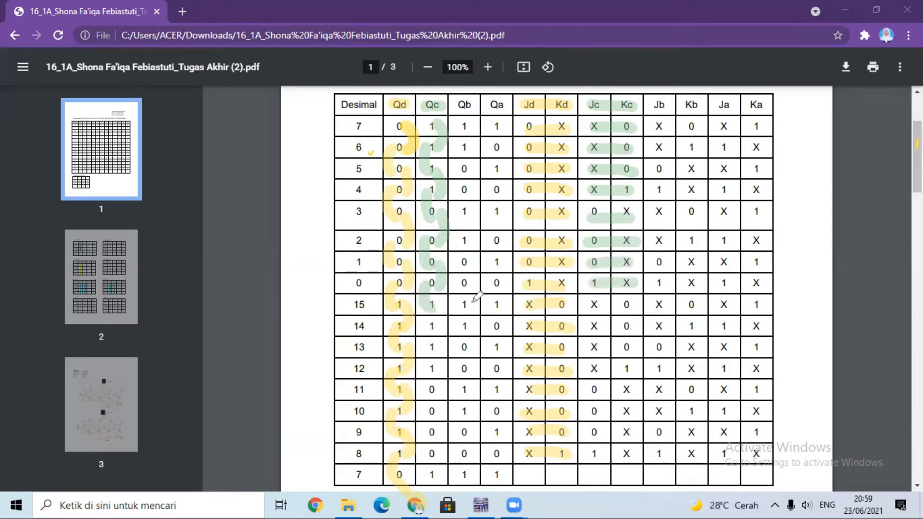
Mark the Qc transitions in green from decimal 15 down to 12 and highlight the Jc/Kc cells of rows 15 to 12.
left_click_drag(436, 308, 434, 329)
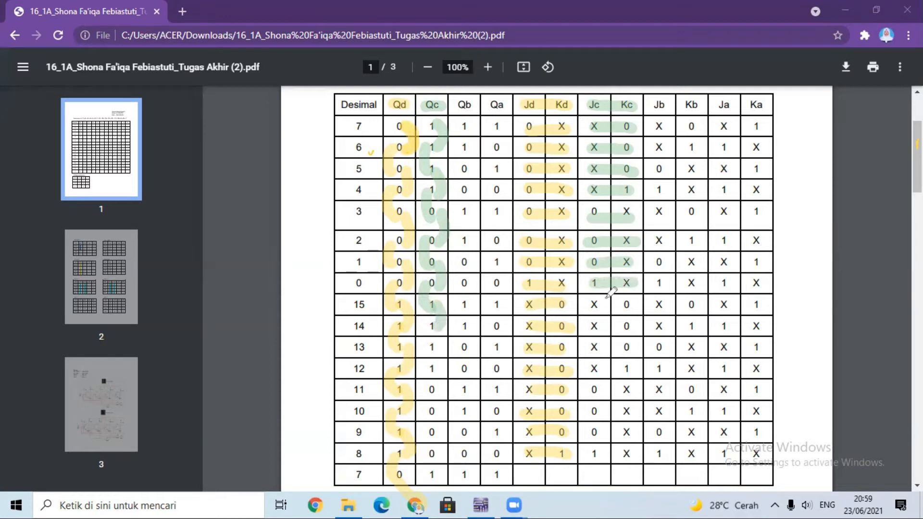
left_click_drag(596, 302, 642, 303)
left_click_drag(426, 324, 435, 346)
left_click_drag(592, 327, 630, 323)
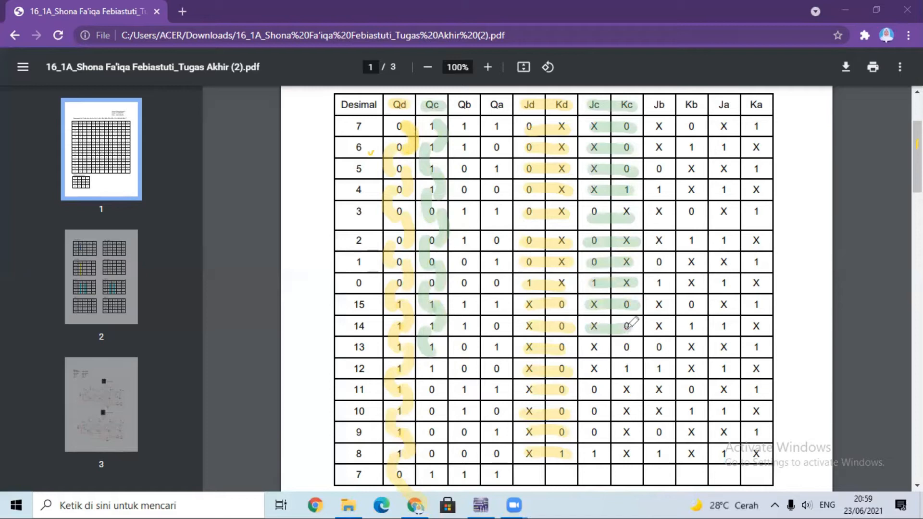
left_click_drag(435, 347, 443, 366)
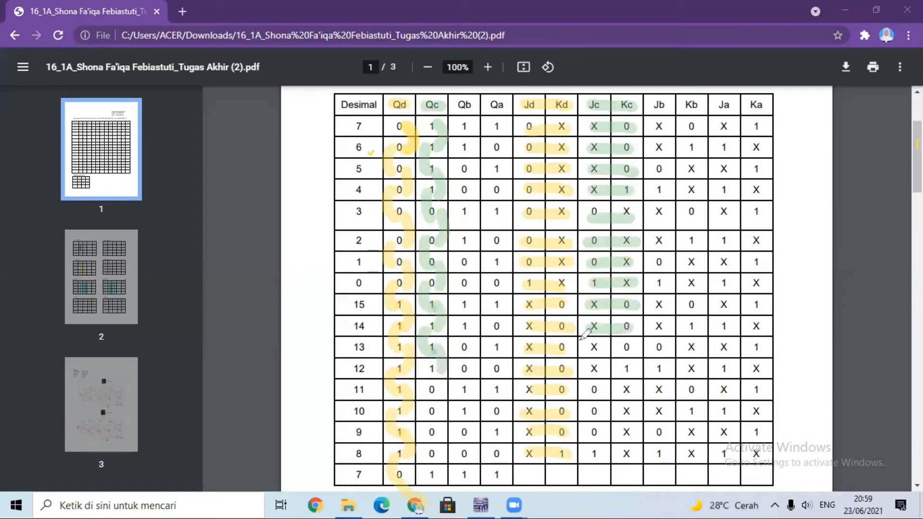
left_click_drag(597, 345, 632, 346)
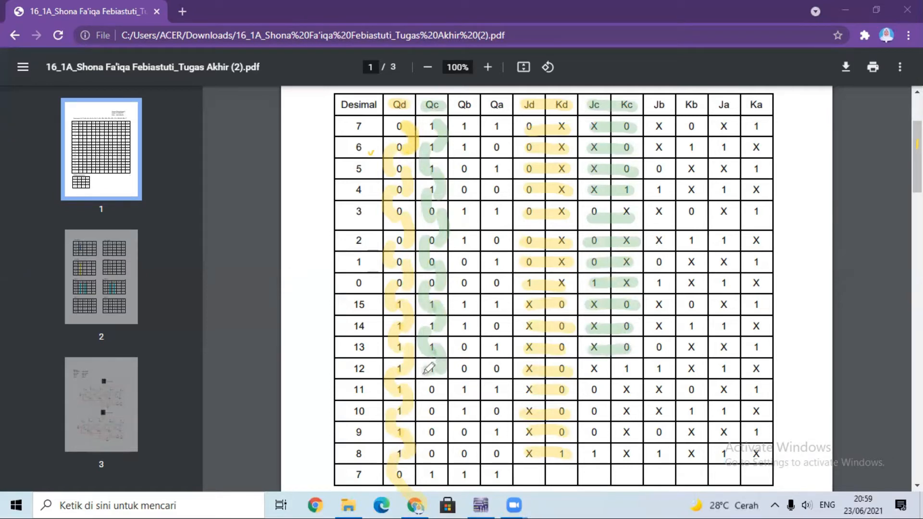
left_click_drag(592, 366, 639, 368)
Mark the Qc transitions in green from decimal 11 down to the final 7 and highlight the Jc/Kc cells of rows 11 to 8.
left_click_drag(446, 399, 435, 416)
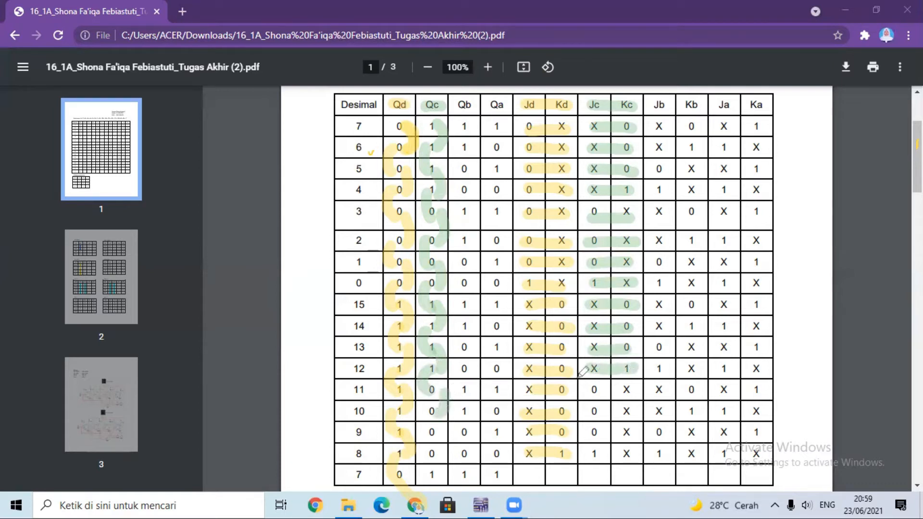
left_click_drag(595, 394, 626, 391)
left_click_drag(431, 410, 435, 435)
mouse_move(589, 414)
left_mouse_down()
mouse_move(630, 415)
mouse_move(596, 430)
mouse_move(648, 434)
left_mouse_up()
left_click_drag(437, 446, 430, 481)
left_click_drag(594, 455, 663, 454)
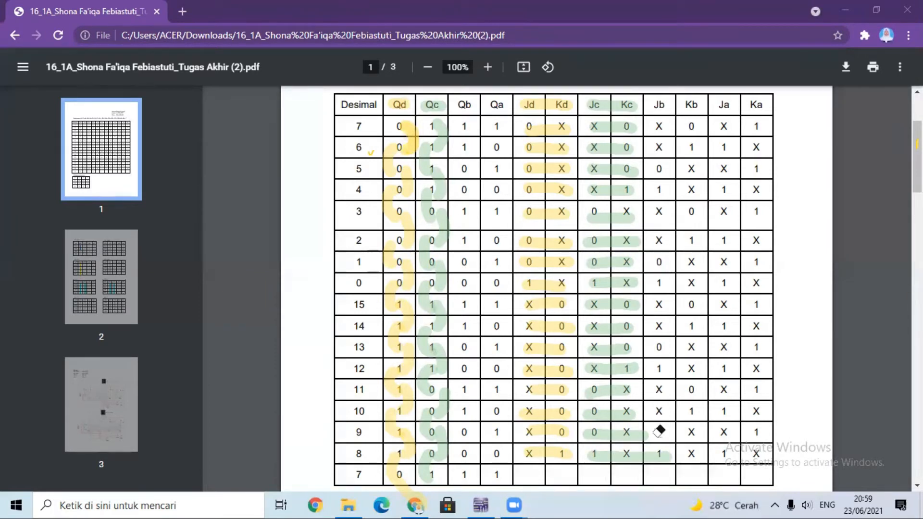
Erase row 8's stray green Jb mark and highlight in orange the Jb, Kb and Qb headers, Qb transitions and Jb/Kb cells of rows 7 to 4.
left_click(659, 454)
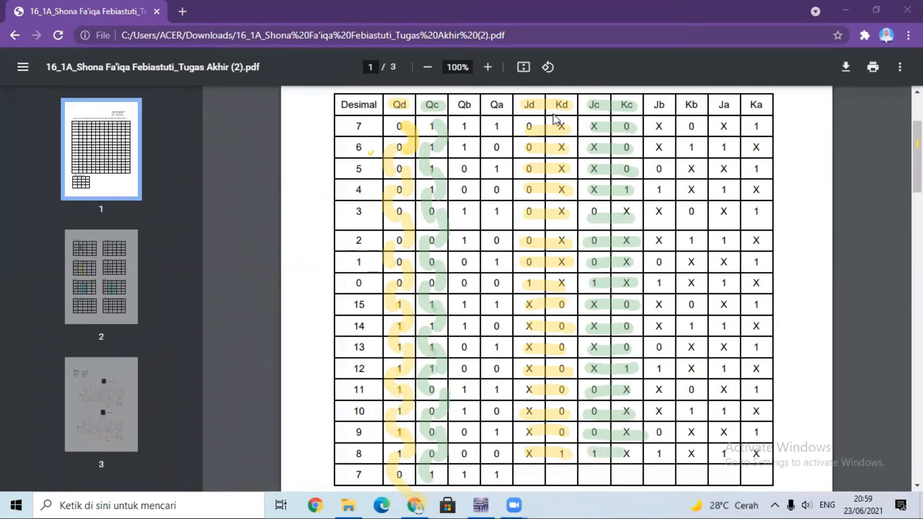
left_click_drag(655, 107, 697, 106)
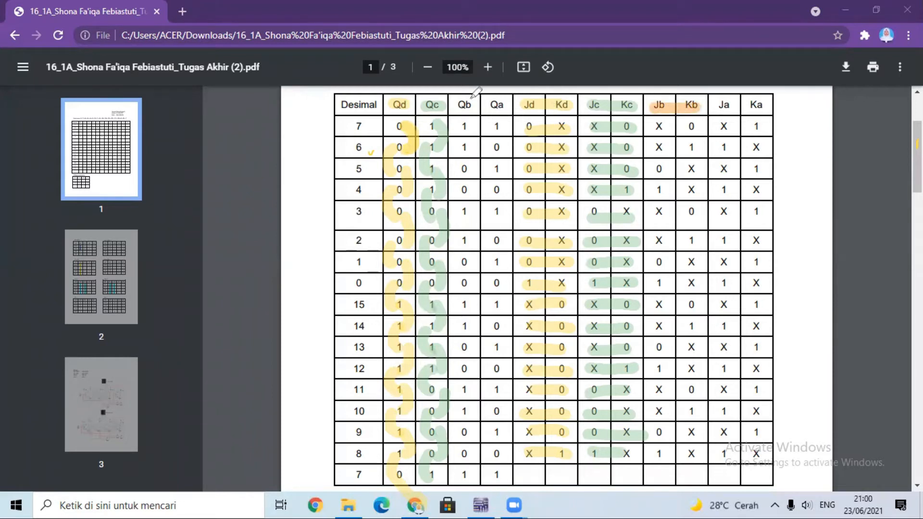
mouse_move(462, 100)
left_mouse_down()
mouse_move(483, 108)
mouse_move(465, 106)
mouse_move(480, 139)
mouse_move(473, 151)
left_mouse_up()
left_click_drag(656, 126, 692, 123)
left_click_drag(472, 141, 455, 167)
left_click_drag(655, 147, 701, 146)
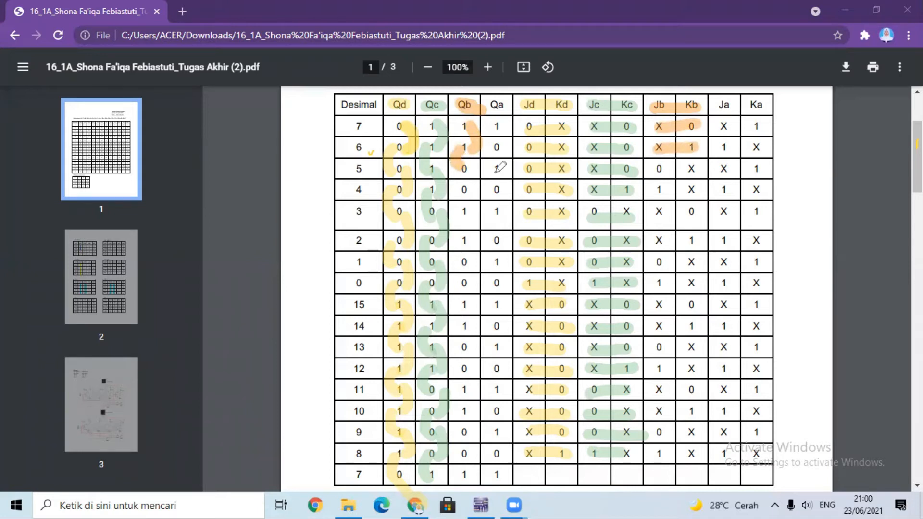
left_click_drag(477, 170, 472, 192)
left_click_drag(655, 168, 700, 168)
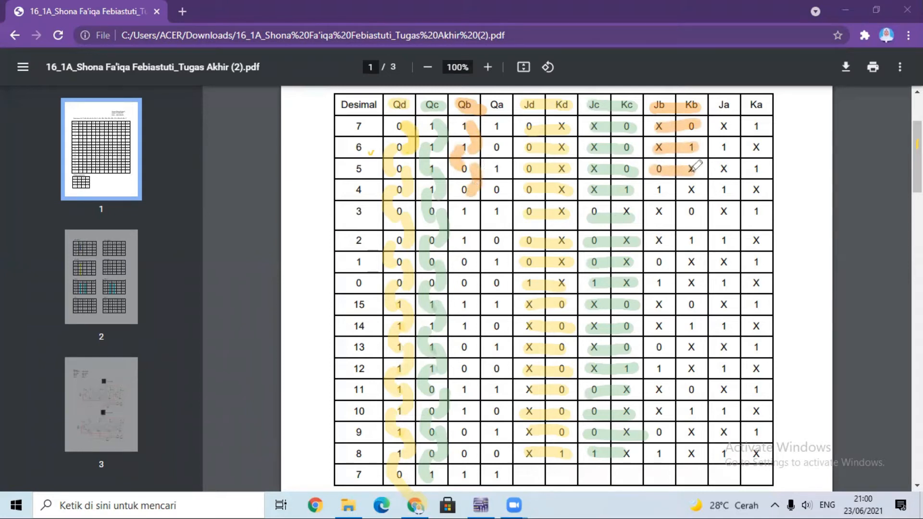
mouse_move(473, 192)
left_mouse_down()
mouse_move(459, 204)
mouse_move(462, 218)
left_mouse_up()
left_click_drag(660, 193, 698, 192)
Mark the Qb transitions in orange from decimal 3 through 0 to 15 and highlight the Jb/Kb cells of rows 3 to 0.
left_click_drag(463, 212, 472, 238)
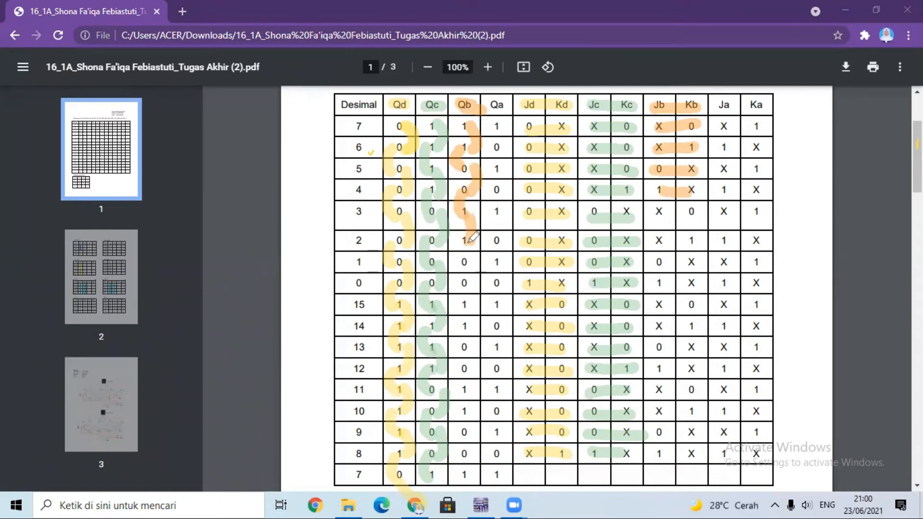
left_click_drag(659, 211, 697, 211)
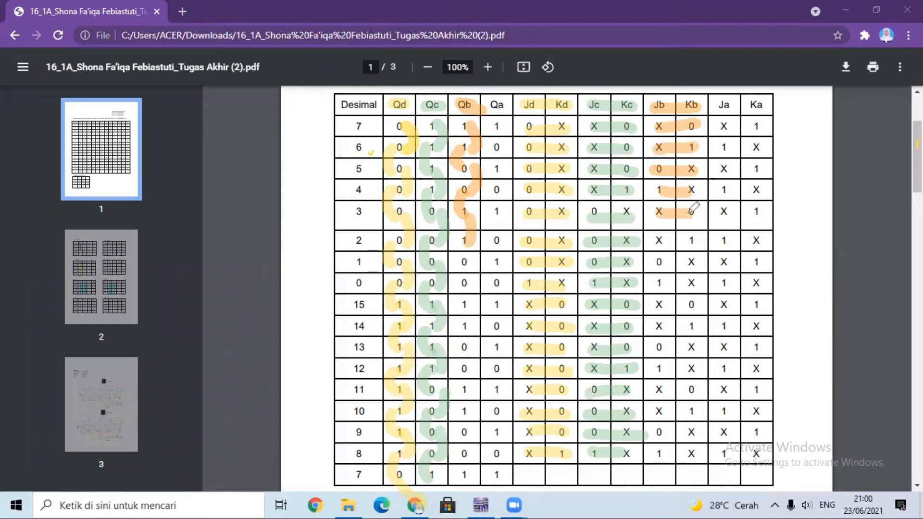
mouse_move(474, 234)
left_mouse_down()
mouse_move(459, 248)
mouse_move(464, 261)
left_mouse_up()
left_click_drag(656, 239, 696, 240)
left_click_drag(481, 258, 476, 278)
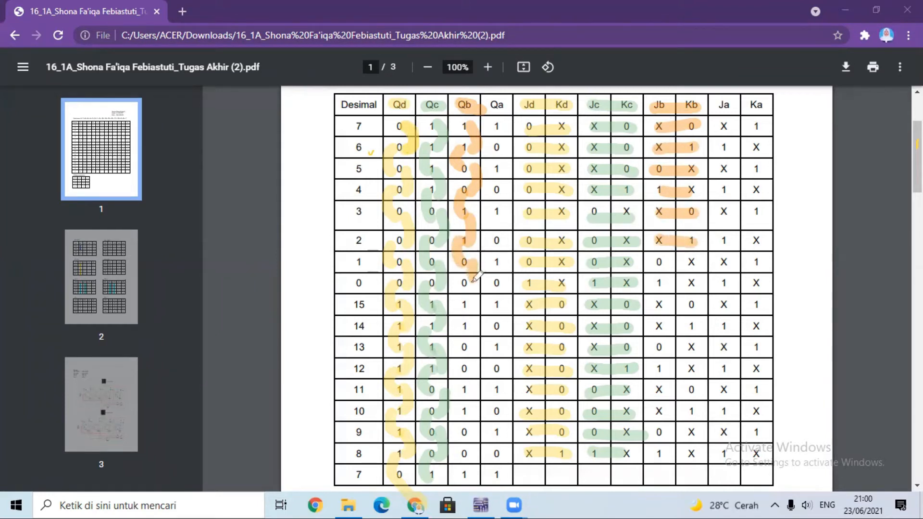
left_click_drag(664, 267, 697, 267)
mouse_move(473, 283)
left_mouse_down()
mouse_move(459, 295)
mouse_move(470, 308)
left_mouse_up()
left_click_drag(656, 283, 700, 285)
Mark the Qb transitions in orange from decimal 15 down to 11 and highlight the Jb/Kb cells of rows 15 to 12.
left_click_drag(479, 306, 465, 331)
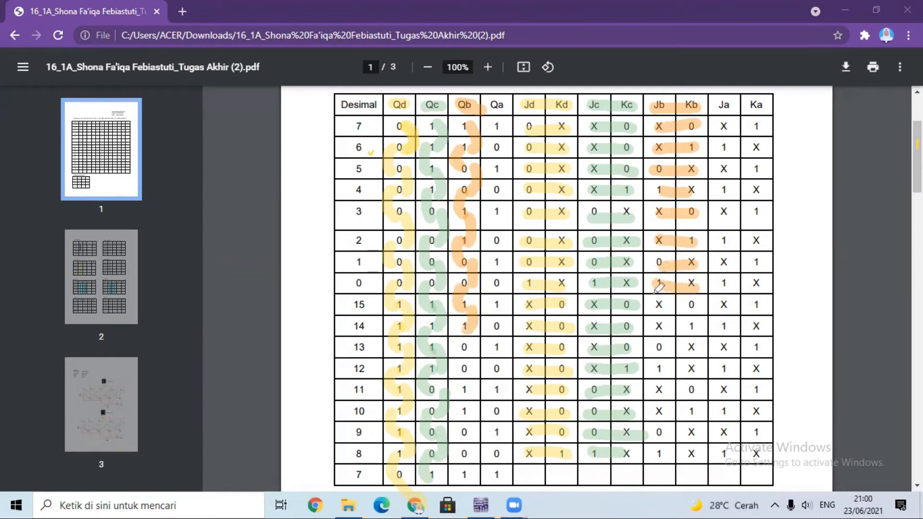
left_click_drag(657, 304, 703, 302)
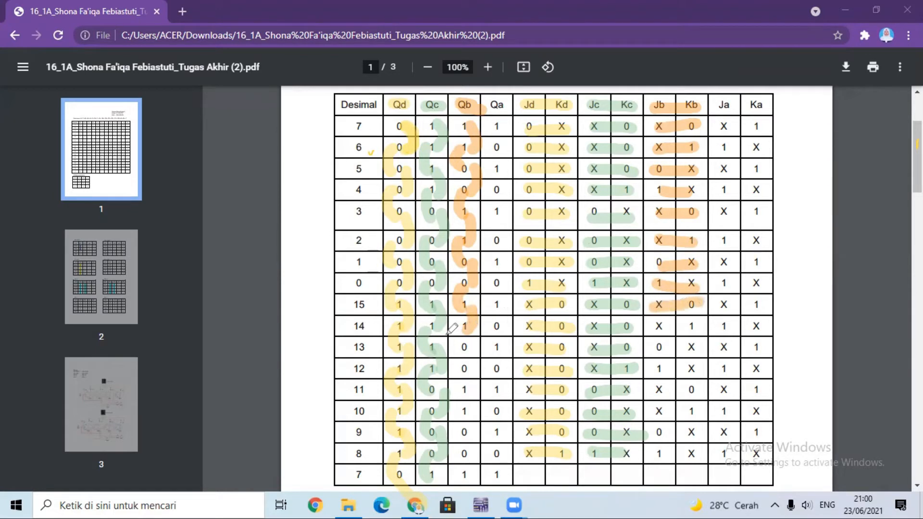
left_click_drag(461, 326, 461, 344)
left_click_drag(655, 327, 693, 329)
left_click_drag(472, 350, 467, 369)
left_click_drag(656, 352, 696, 351)
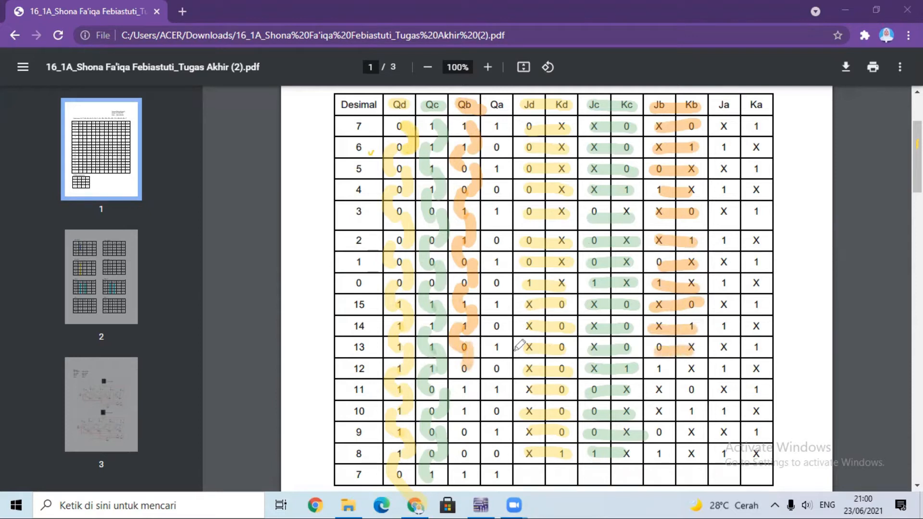
left_click_drag(460, 365, 466, 398)
left_click_drag(657, 365, 714, 368)
Mark the Qb transitions in orange from decimal 11 down to the final 7 and highlight the Jb/Kb cells of rows 11 to 8.
left_click_drag(475, 383, 471, 418)
left_click_drag(654, 389, 705, 389)
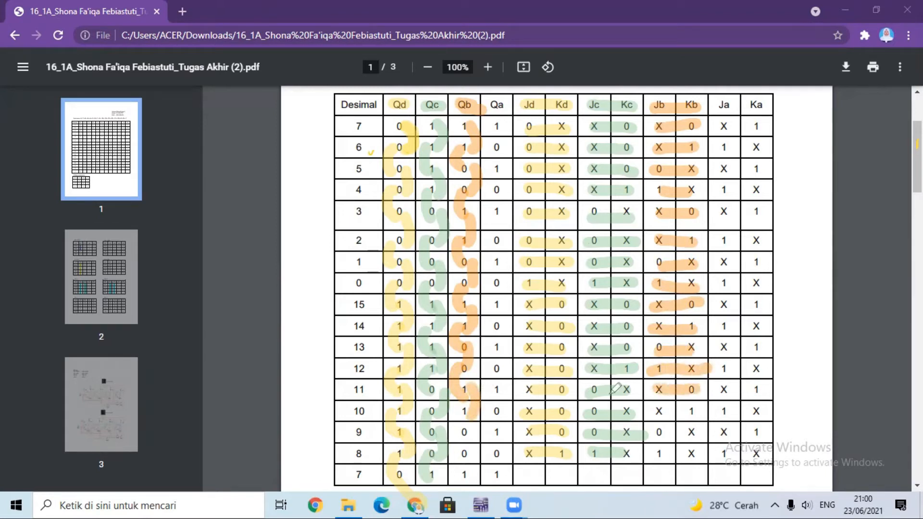
left_click_drag(471, 408, 462, 432)
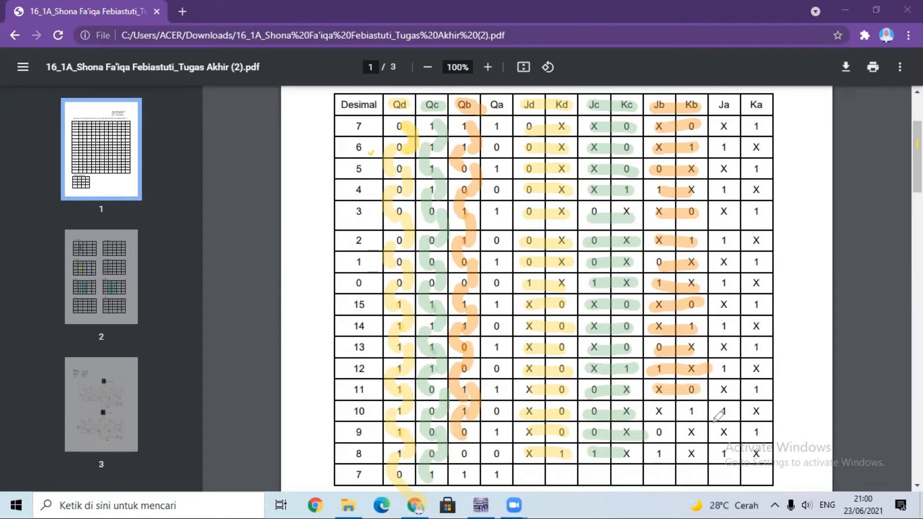
left_click_drag(649, 412, 692, 412)
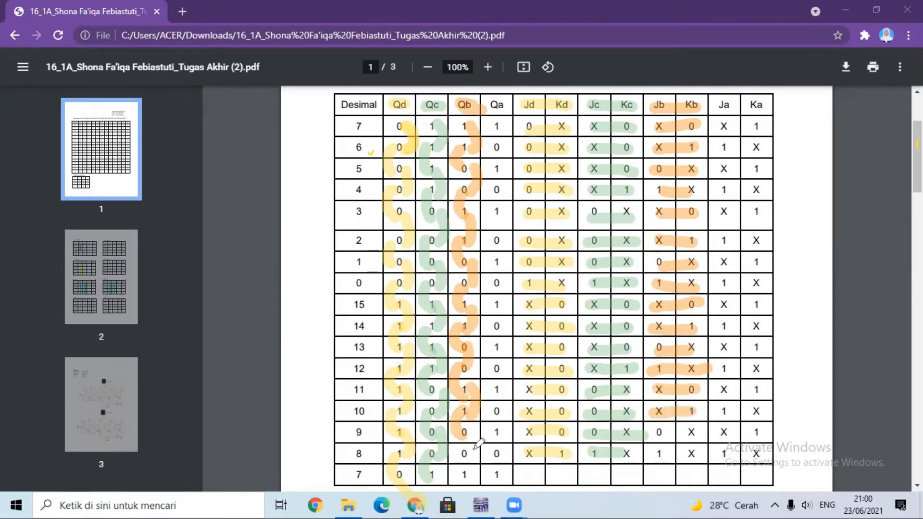
left_click_drag(466, 430, 467, 463)
left_click_drag(654, 435, 704, 432)
left_click_drag(466, 451, 464, 469)
left_click_drag(667, 450, 691, 448)
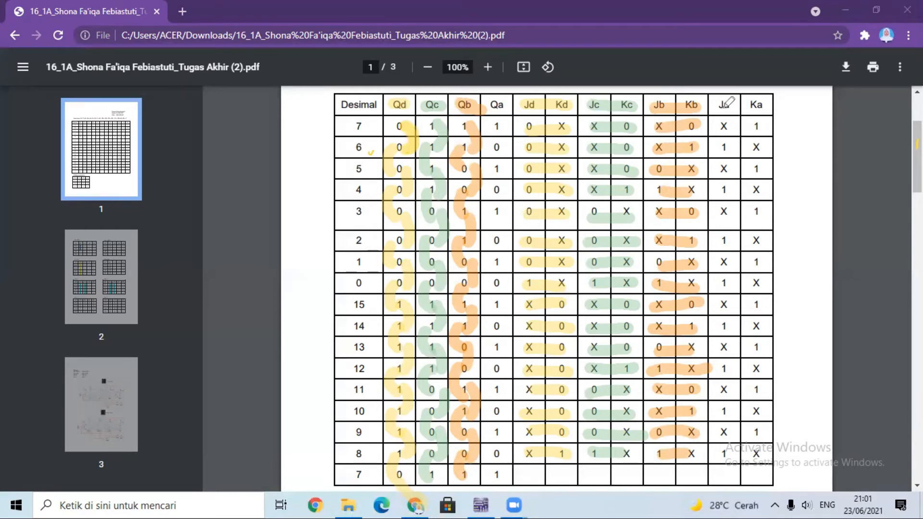
Highlight in purple the Ja, Ka and Qa headers, the Qa transitions from decimal 7 to 3, and the Ja/Ka cells of rows 7 to 4.
left_click_drag(721, 102, 762, 104)
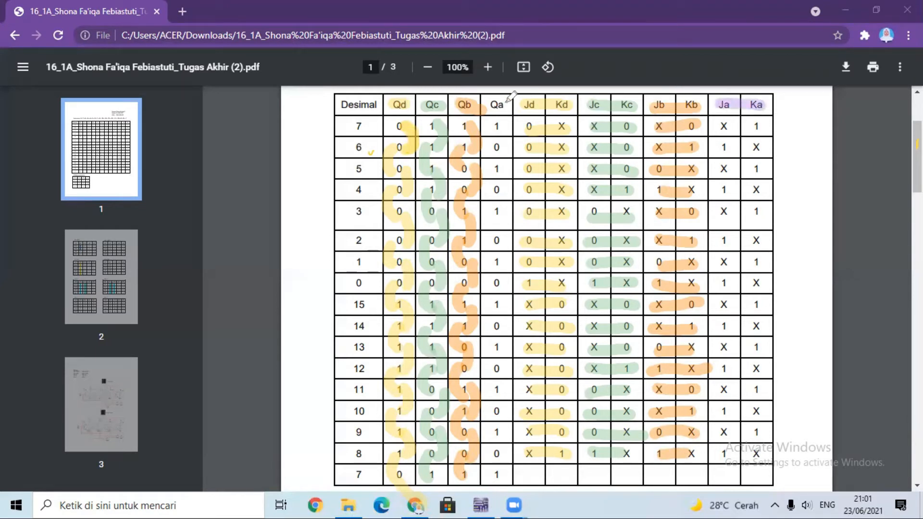
mouse_move(493, 102)
left_mouse_down()
mouse_move(511, 105)
mouse_move(504, 153)
left_mouse_up()
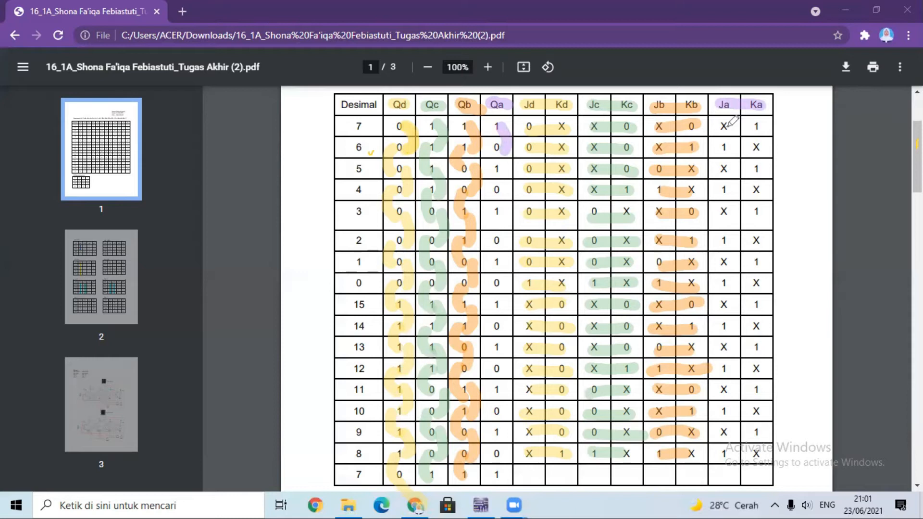
left_click_drag(724, 124, 769, 126)
mouse_move(503, 143)
left_mouse_down()
mouse_move(490, 163)
mouse_move(498, 171)
left_mouse_up()
left_click_drag(720, 146, 764, 148)
left_click_drag(510, 167, 505, 192)
left_click_drag(718, 169, 800, 169)
left_click_drag(502, 189, 497, 218)
left_click_drag(718, 189, 766, 190)
Mark the Qa transitions in purple from decimal 3 through 0 to 15 and highlight the Ja/Ka cells of rows 3 to 0.
left_click_drag(498, 214, 501, 247)
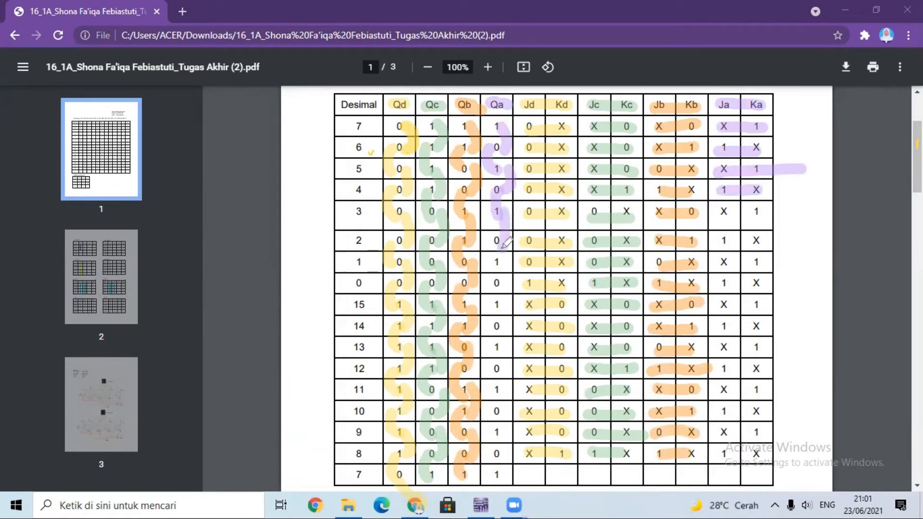
left_click_drag(722, 213, 767, 211)
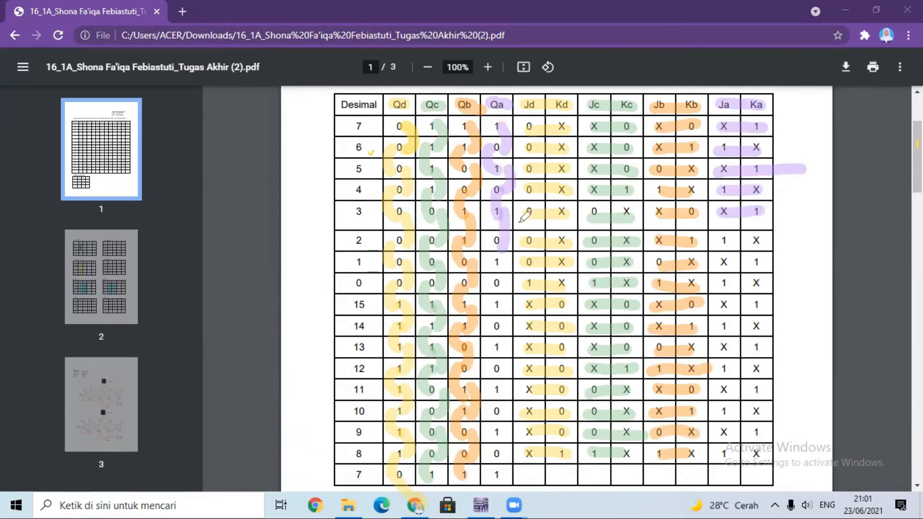
left_click_drag(495, 236, 490, 259)
left_click_drag(726, 242, 768, 242)
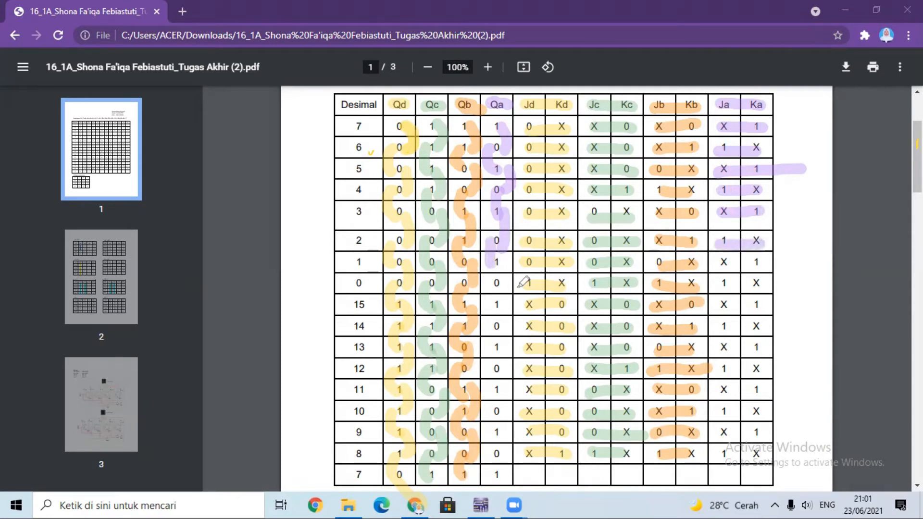
left_click_drag(505, 278, 504, 287)
left_click_drag(716, 262, 763, 258)
left_click_drag(503, 278, 497, 300)
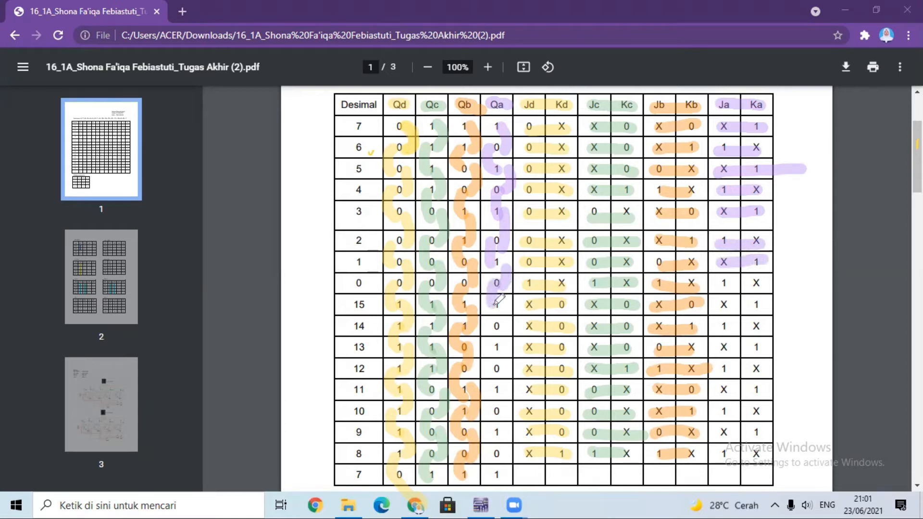
left_click_drag(717, 284, 767, 283)
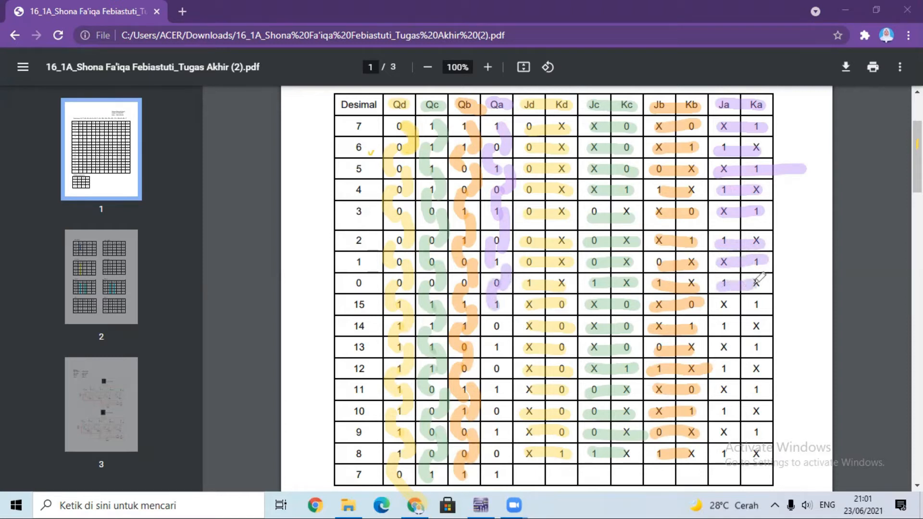
Mark the Qa transitions in purple from decimal 15 down to 11 and highlight the Ja/Ka cells of rows 15 to 12.
left_click_drag(505, 311, 502, 328)
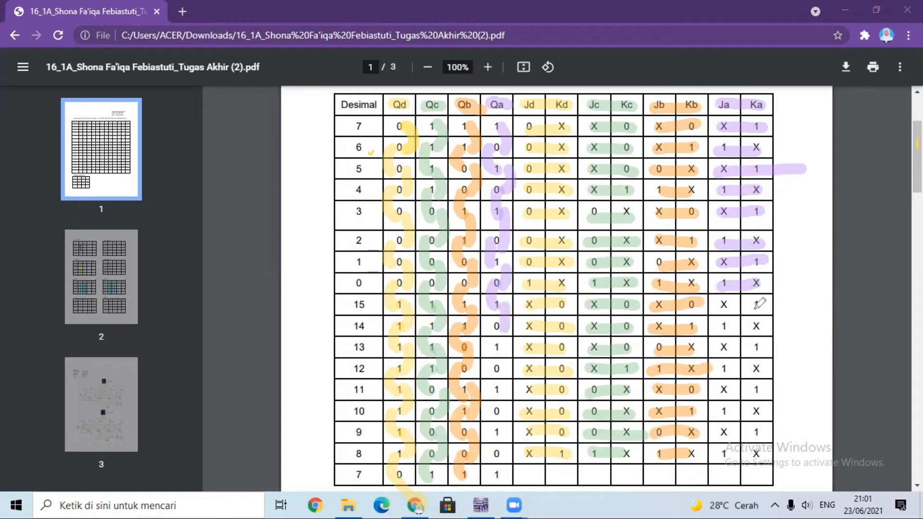
left_click_drag(732, 305, 763, 304)
left_click_drag(497, 322, 497, 344)
left_click_drag(721, 326, 747, 326)
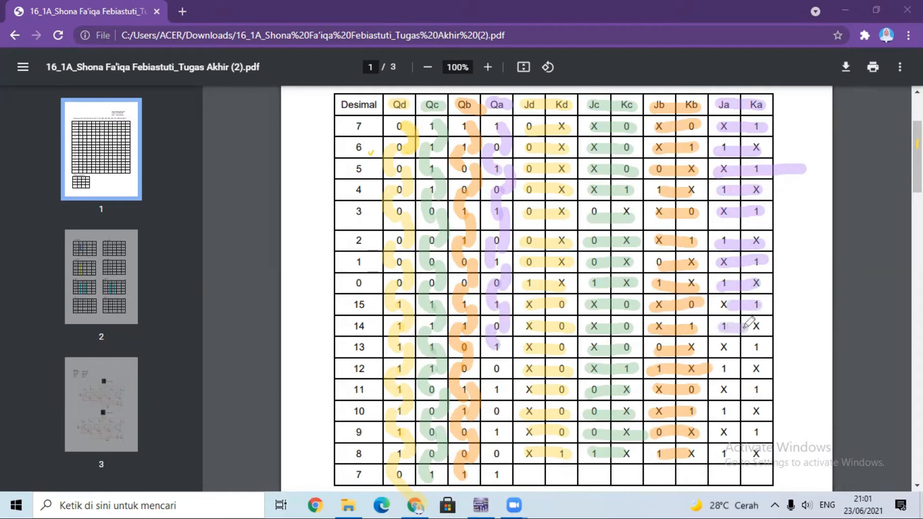
left_click_drag(510, 340, 511, 366)
left_click_drag(716, 347, 779, 348)
left_click_drag(512, 361, 496, 391)
left_click_drag(724, 369, 762, 368)
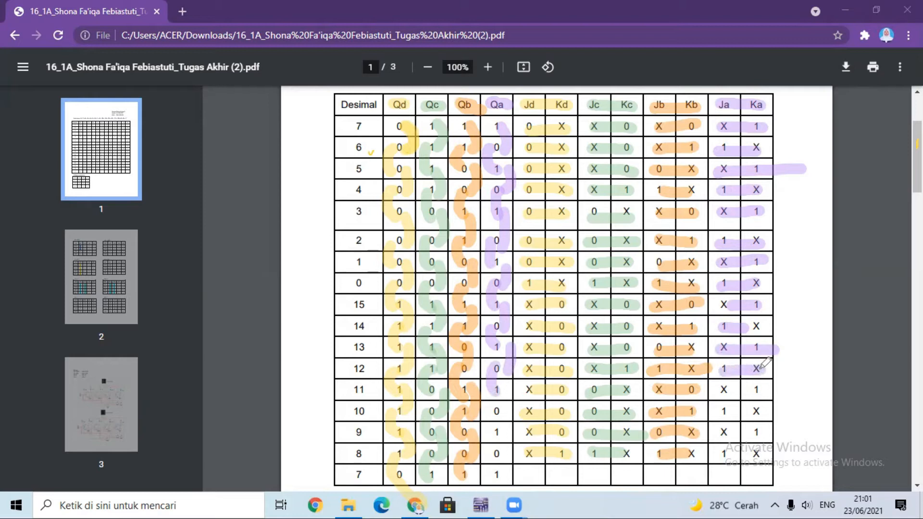
Mark the Qa transitions in purple from decimal 11 down to the final 7 and highlight the Ja/Ka cells of rows 11 to 8.
left_click_drag(718, 391, 765, 390)
left_click_drag(497, 413, 498, 434)
left_click_drag(722, 412, 765, 411)
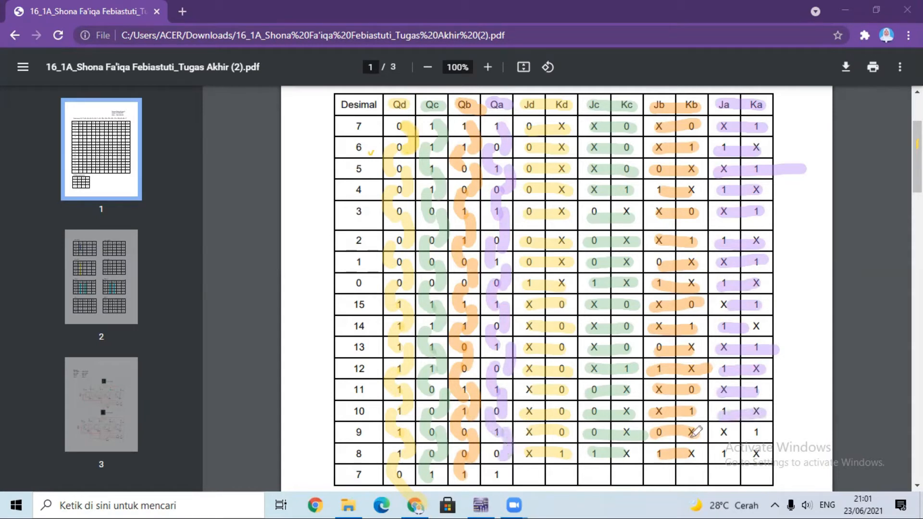
left_click_drag(716, 432, 773, 432)
left_click_drag(507, 450, 500, 476)
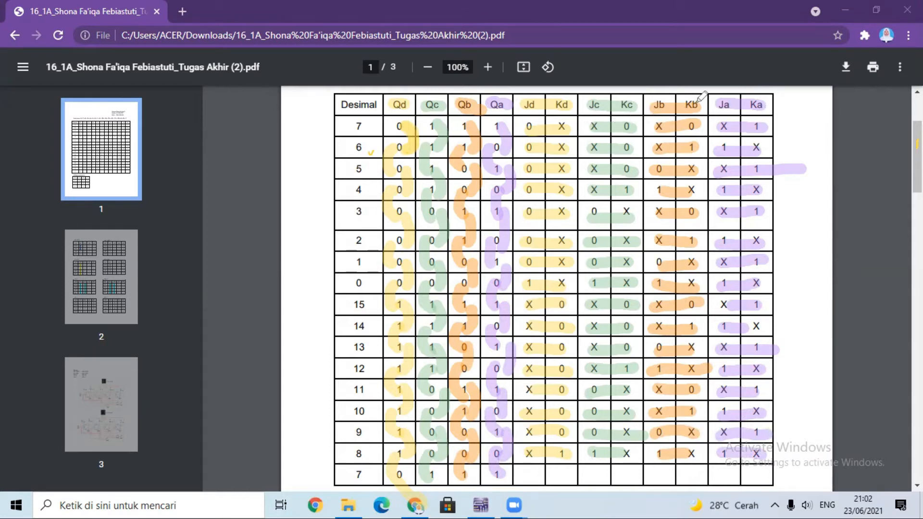
Clear all drawn annotations from the state table and examine the K-Maps penomoran numbering grid together with the JD and KD maps.
left_click(636, 108)
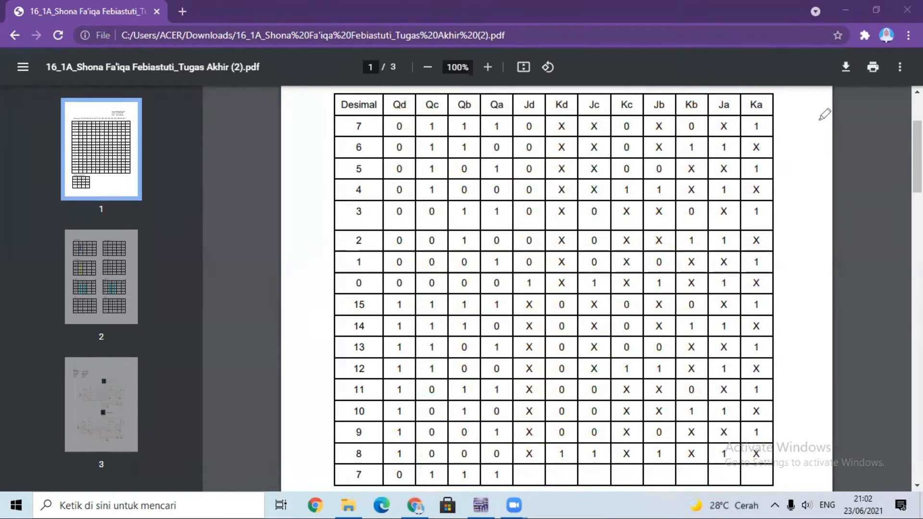
scroll(917, 158, "down", 1)
scroll(557, 288, "down", 8)
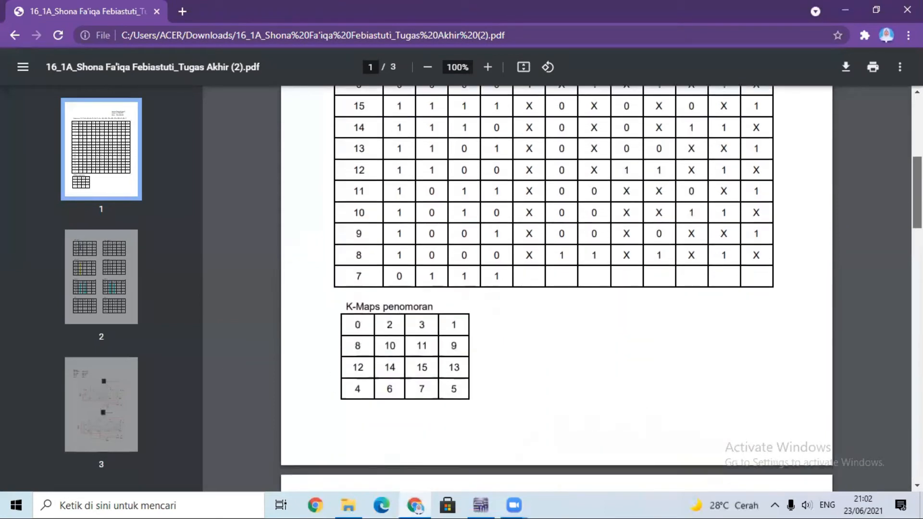
scroll(557, 288, "down", 1)
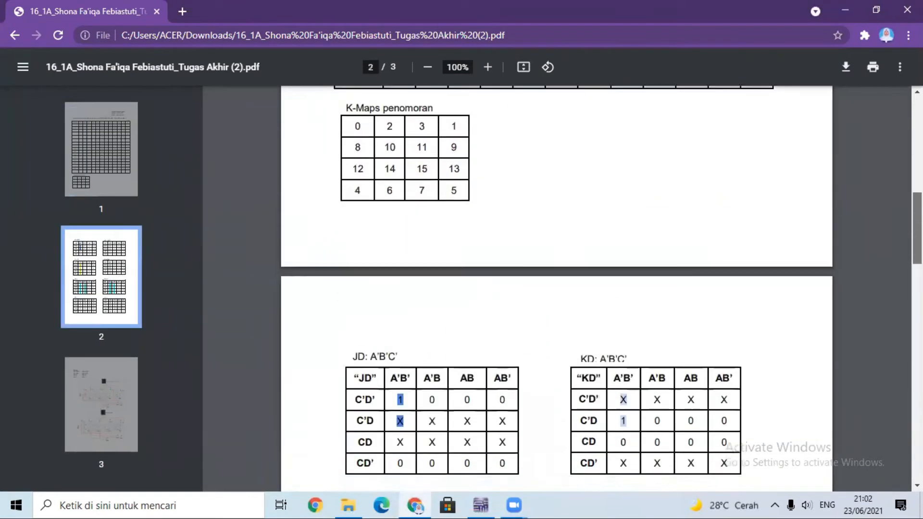
scroll(557, 288, "up", 1)
scroll(556, 288, "down", 1)
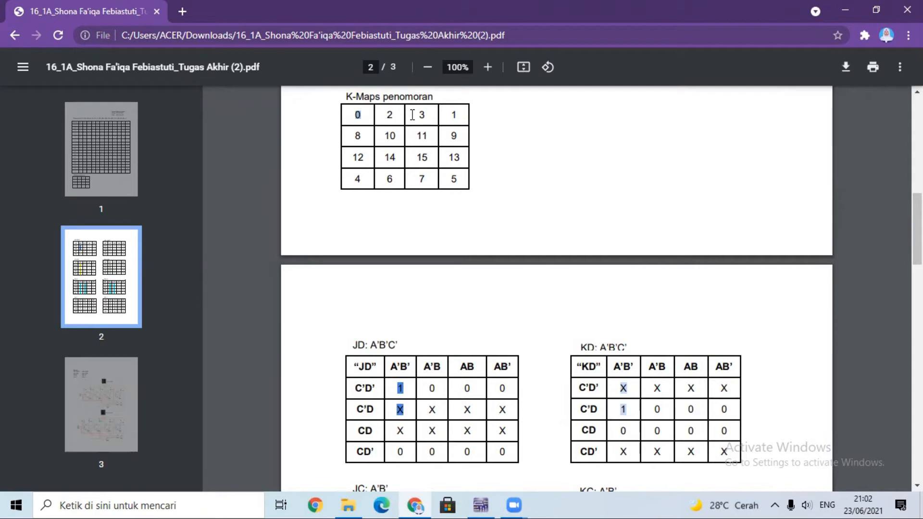
left_click(393, 111)
Compare the K-map numbering grid with the state table and select the Qd to Qa values of the decimal 0 row.
scroll(777, 197, "up", 5)
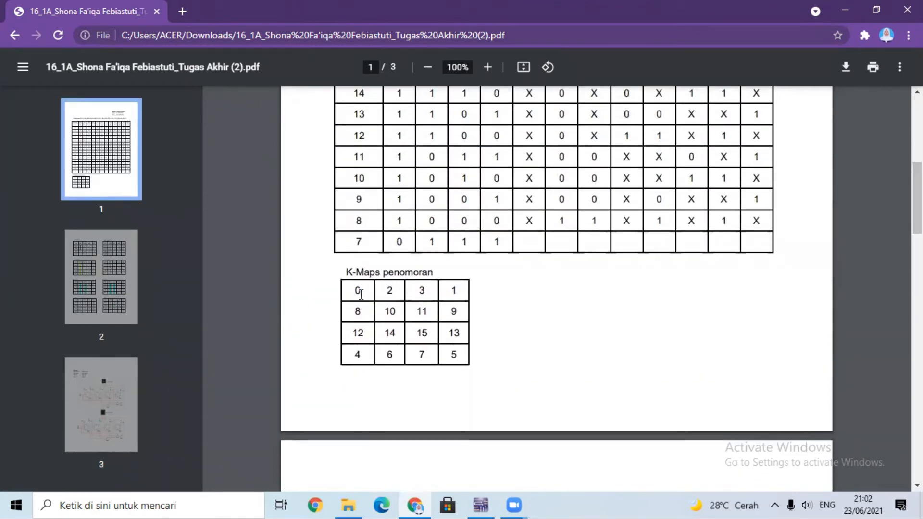
scroll(594, 306, "up", 3)
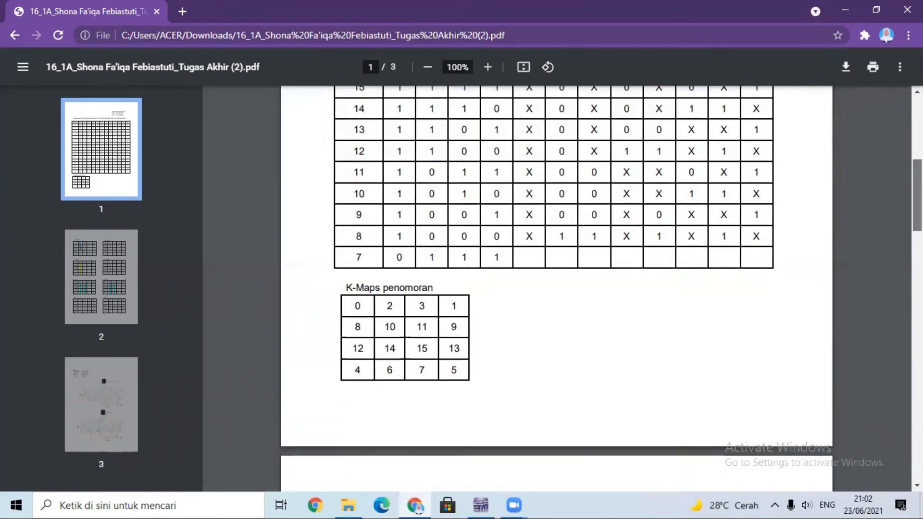
scroll(557, 289, "up", 1)
scroll(557, 288, "down", 8)
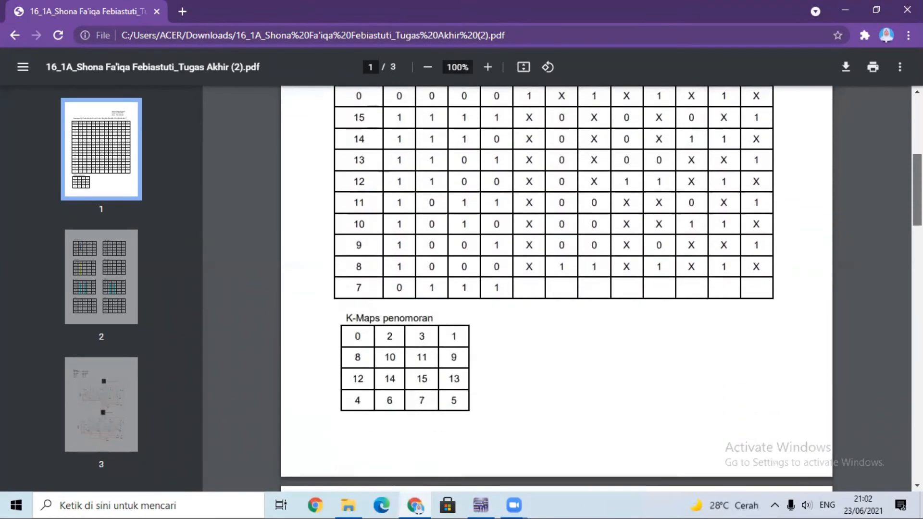
scroll(557, 288, "down", 1)
scroll(556, 288, "up", 1)
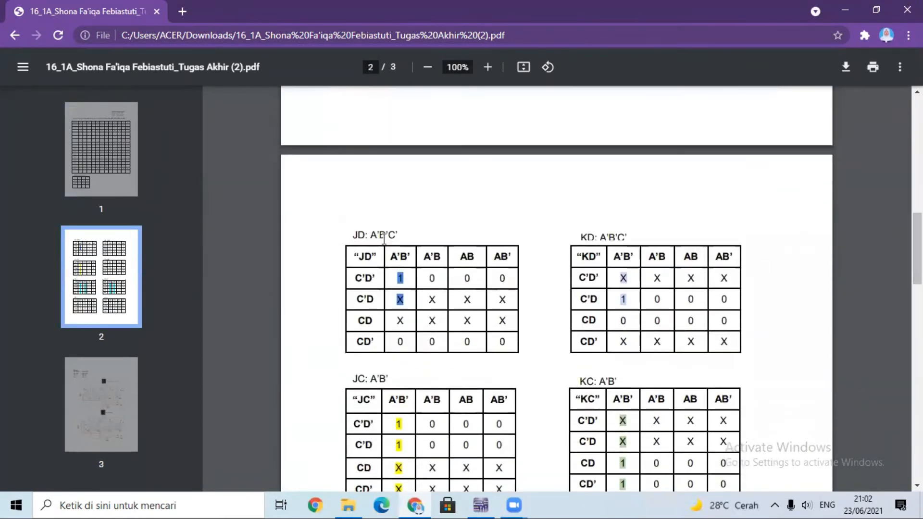
left_click_drag(918, 246, 886, 126)
left_click_drag(372, 319, 456, 321)
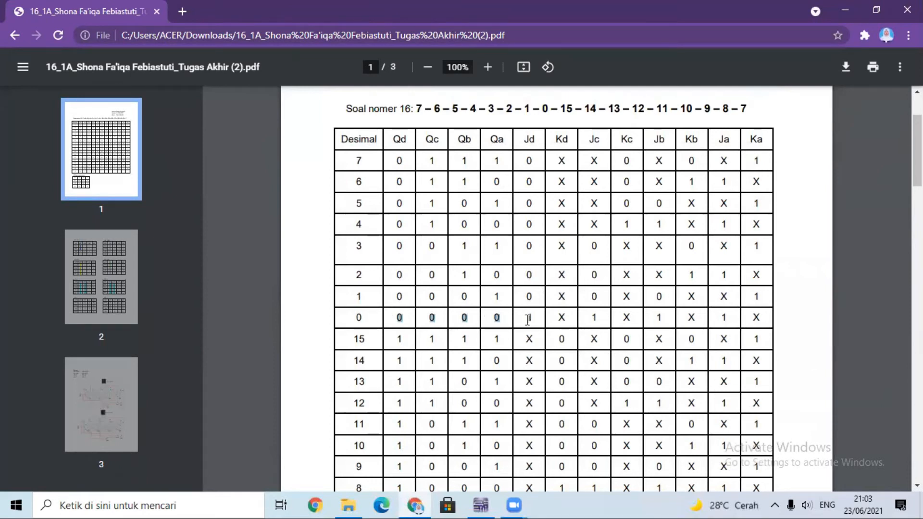
Compare the state table with the K-maps and examine the JD map's grouped A'B' cells in rows C'D' and C'D alongside the KD map.
scroll(486, 187, "down", 10)
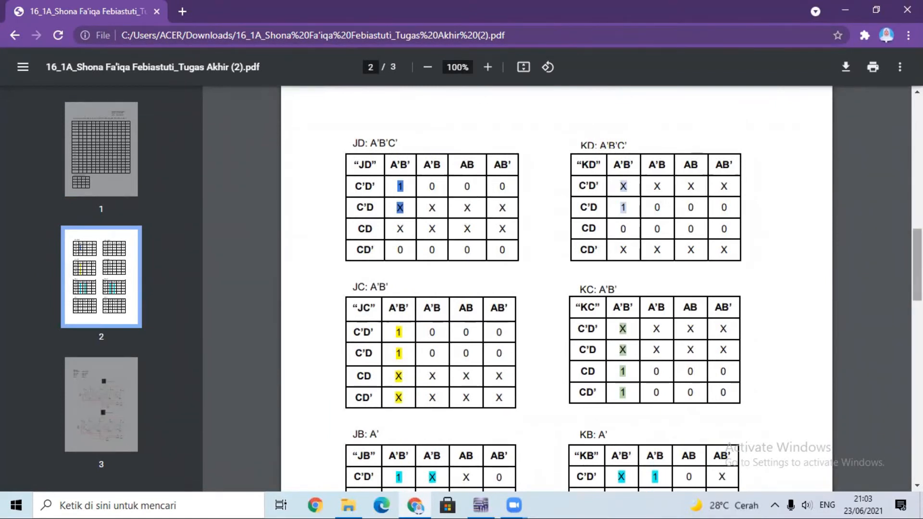
scroll(916, 264, "up", 1)
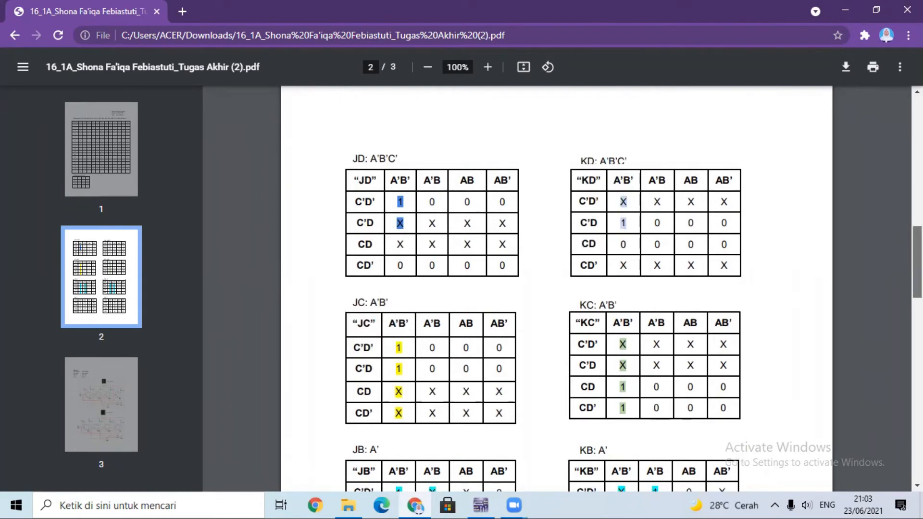
scroll(916, 265, "up", 4)
scroll(916, 265, "down", 3)
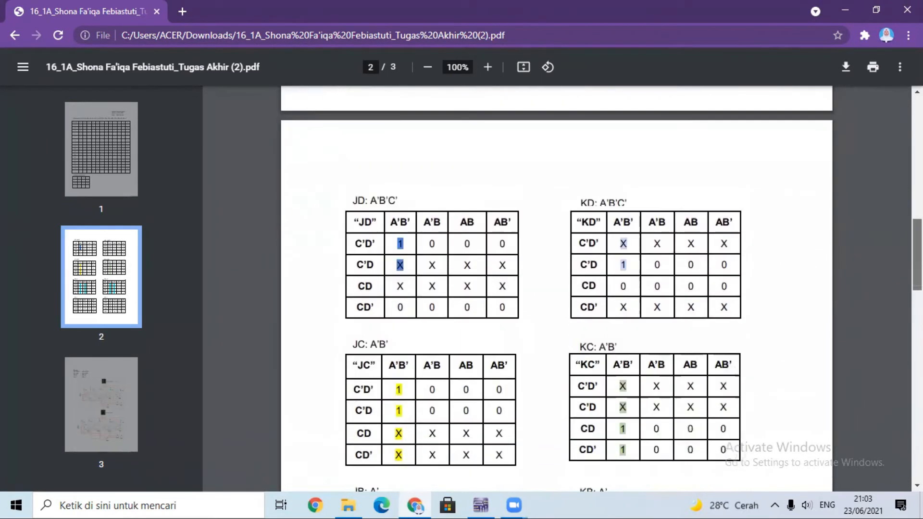
scroll(917, 259, "down", 1)
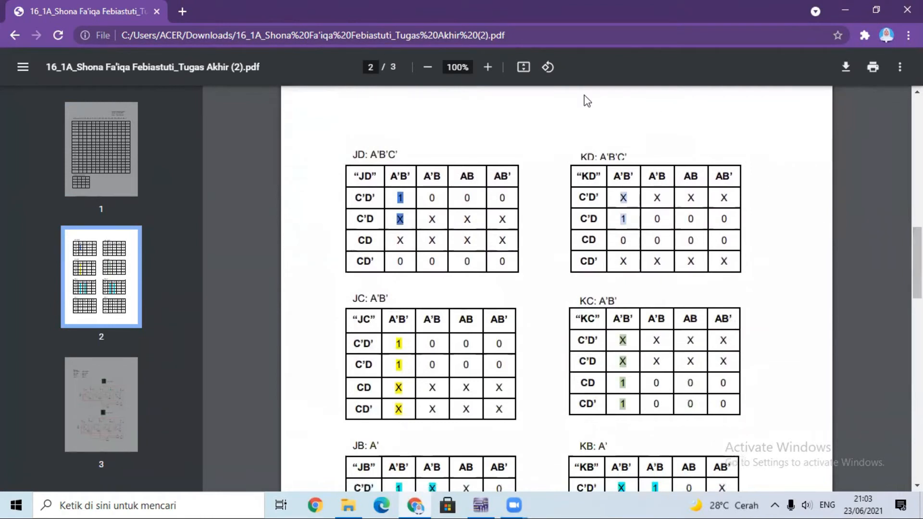
left_click_drag(399, 194, 400, 217)
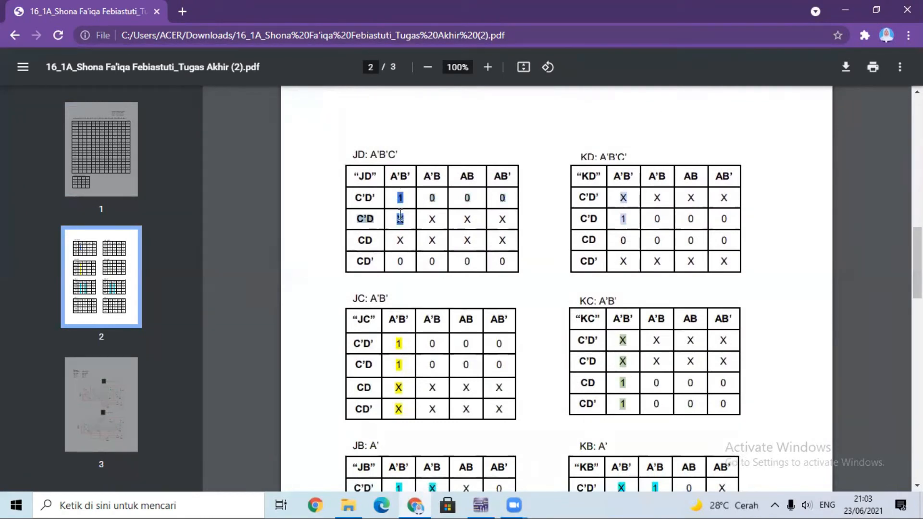
left_click(467, 205)
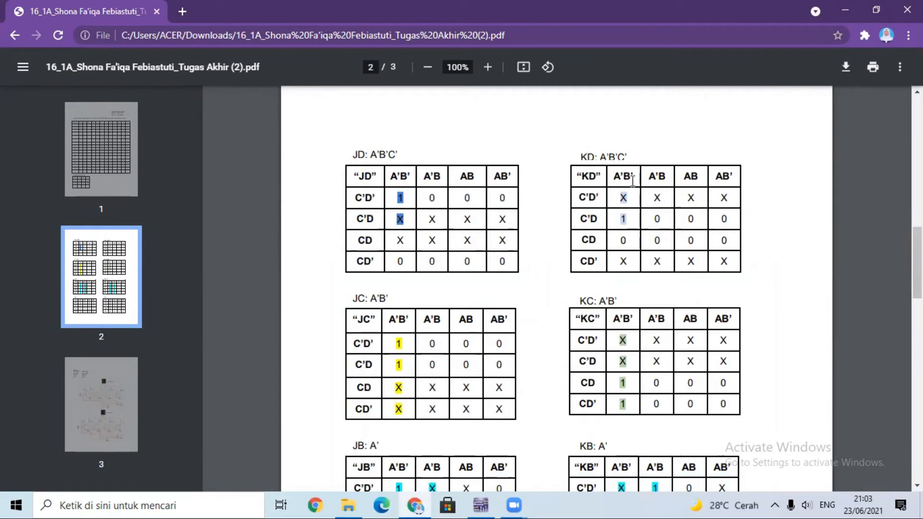
left_click_drag(917, 245, 917, 268)
left_click_drag(406, 223, 413, 285)
left_click(653, 238)
Examine the JD to KA K-map groupings against the Rumus formula list and the flip-flop circuit diagram below it.
left_click_drag(917, 283, 917, 349)
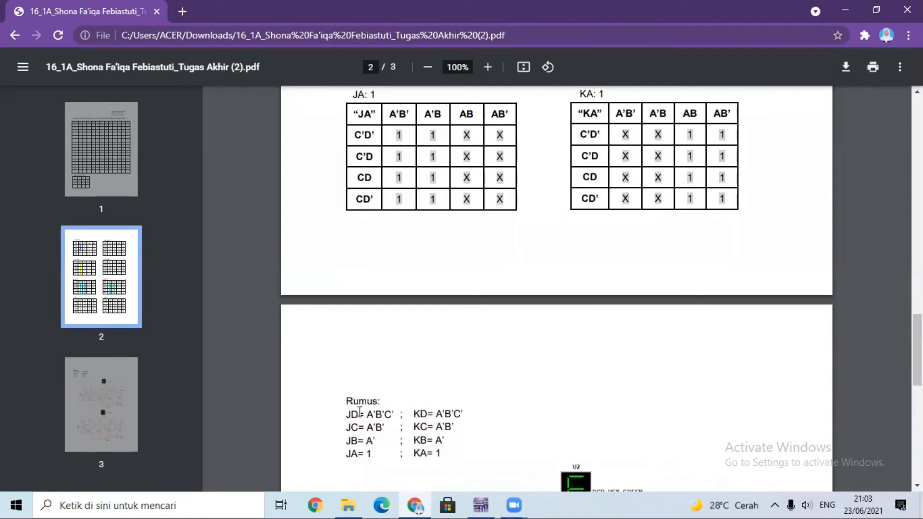
scroll(604, 227, "up", 10)
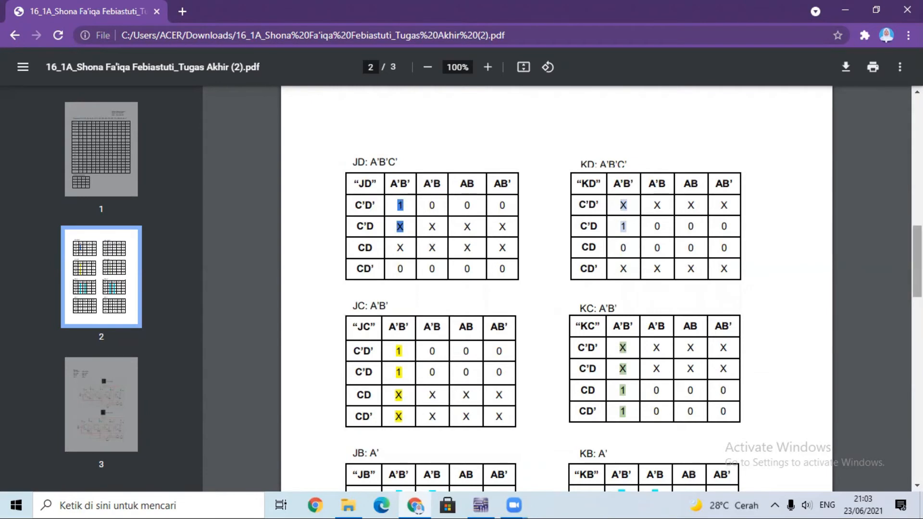
scroll(557, 288, "down", 10)
scroll(556, 288, "down", 1)
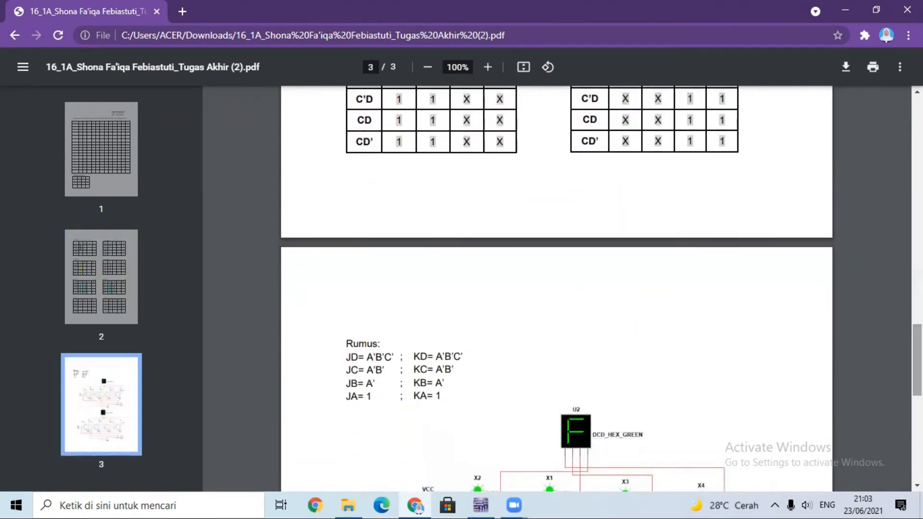
scroll(556, 289, "up", 9)
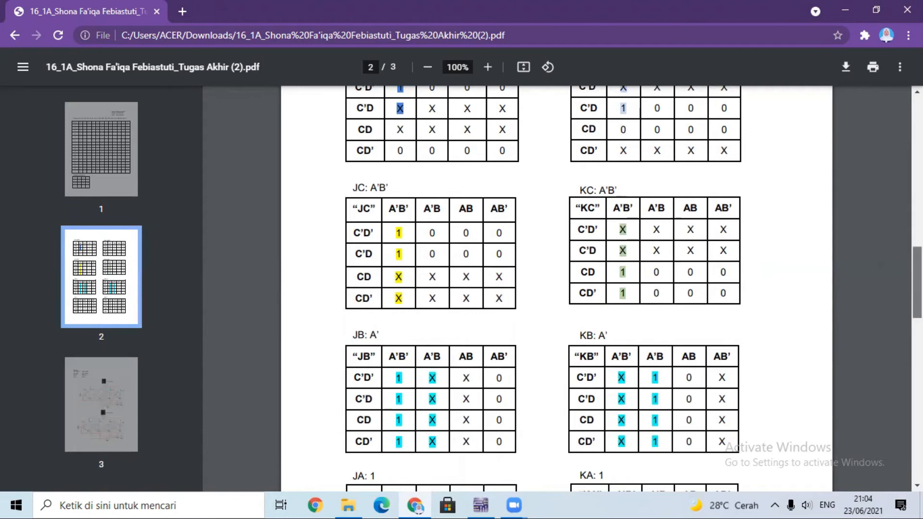
scroll(557, 288, "down", 8)
scroll(557, 289, "up", 4)
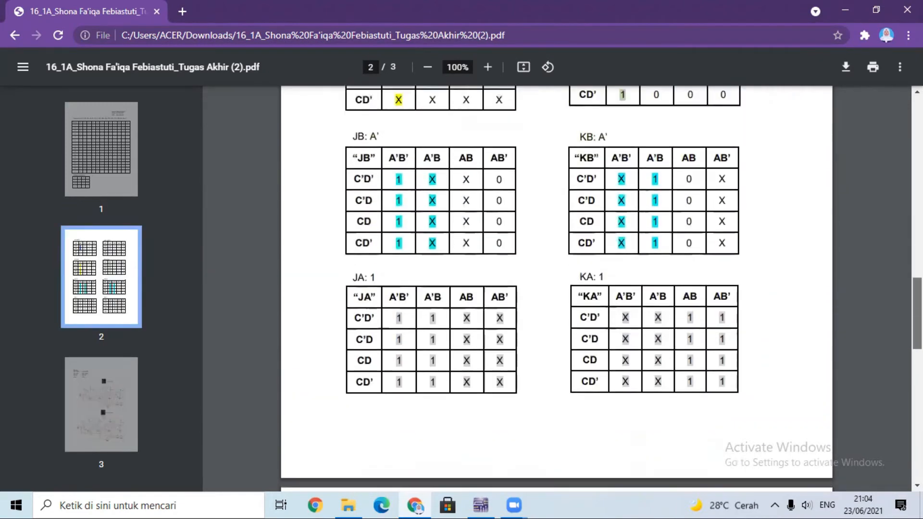
scroll(418, 251, "up", 2)
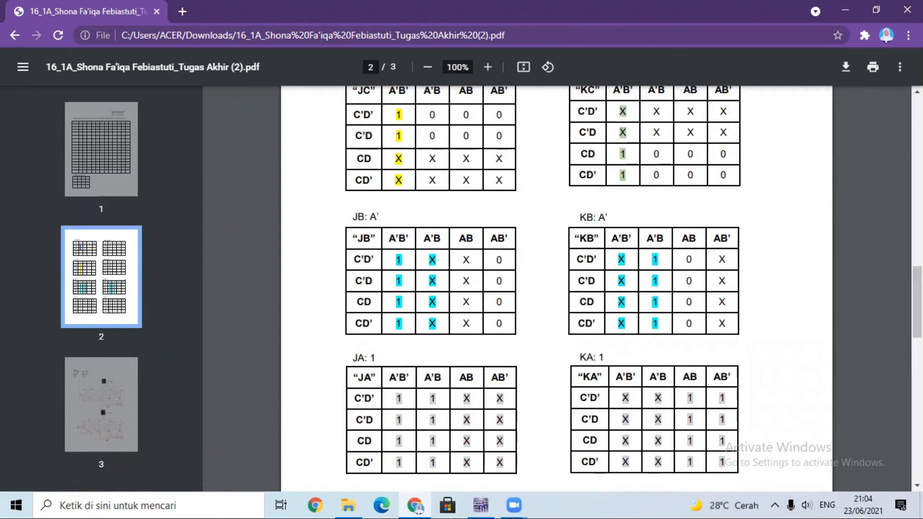
scroll(557, 288, "up", 6)
scroll(557, 288, "down", 15)
scroll(557, 289, "down", 3)
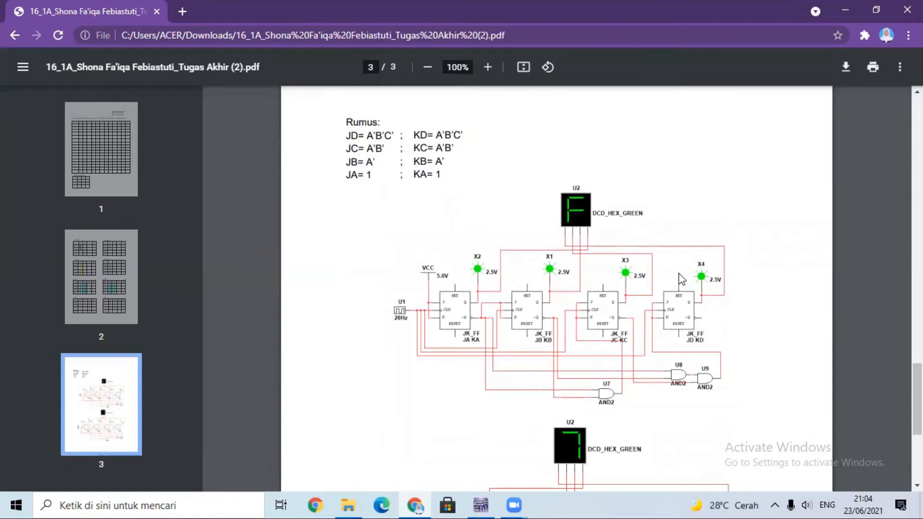
Switch to Multisim and create a new blank design.
mouse_move(486, 503)
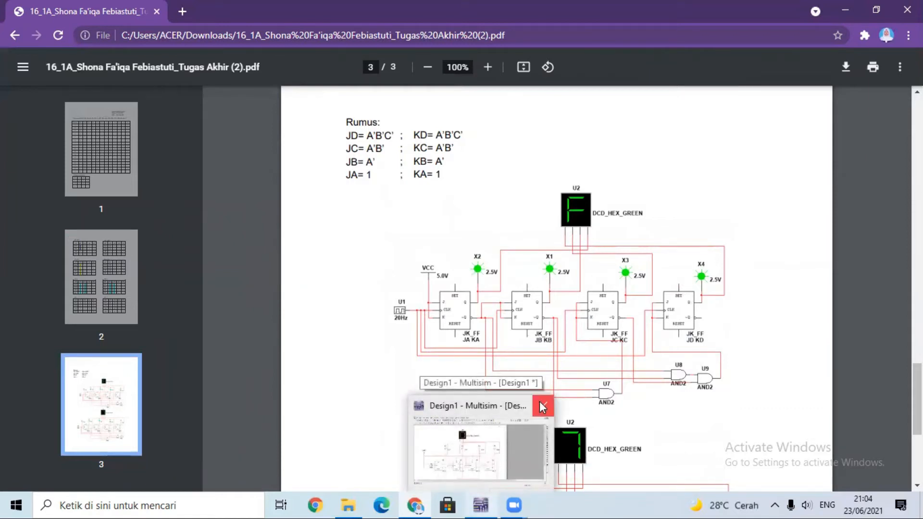
left_click(519, 415)
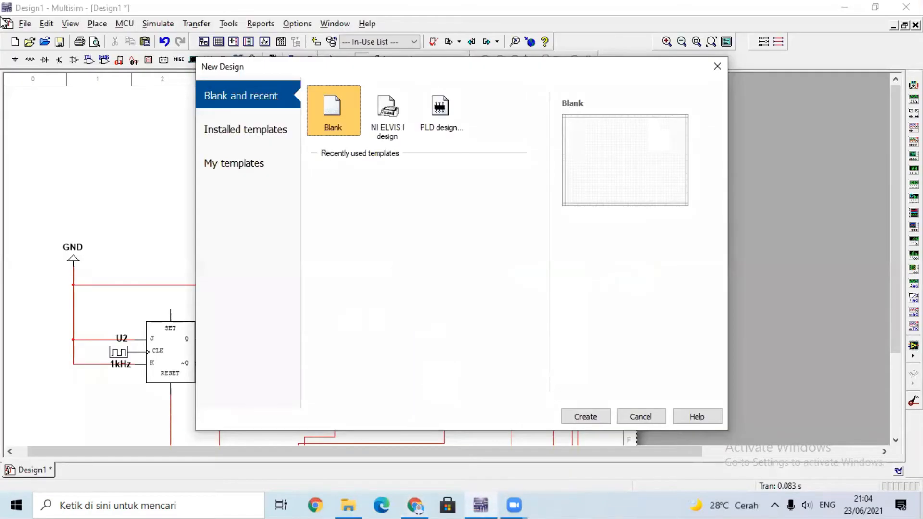
left_click(598, 413)
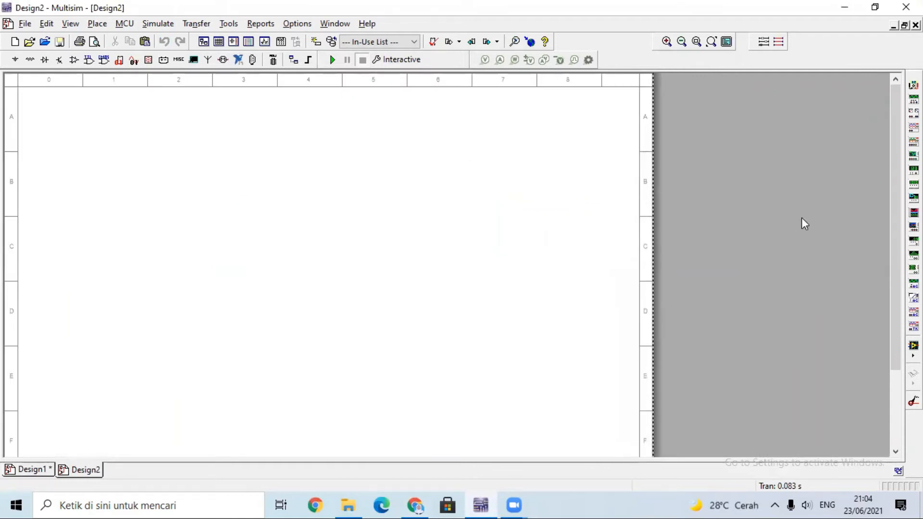
left_click(14, 42)
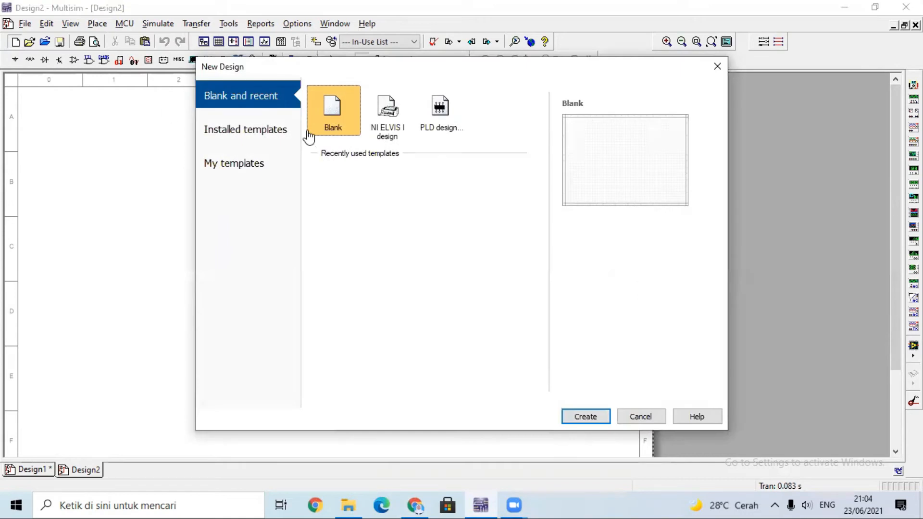
left_click(644, 418)
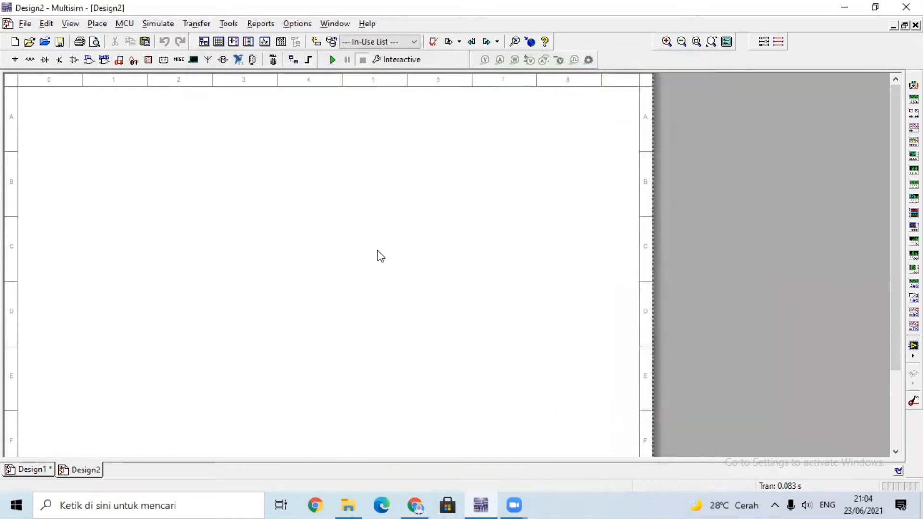
Search all component groups for JK and place the first JK_FF flip-flop near the sheet's left side.
left_click(18, 58)
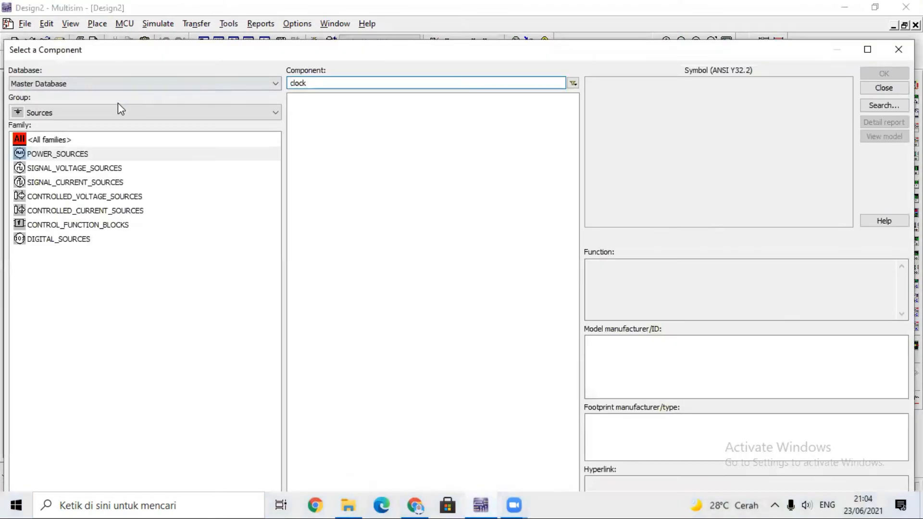
left_click(107, 114)
left_click(107, 127)
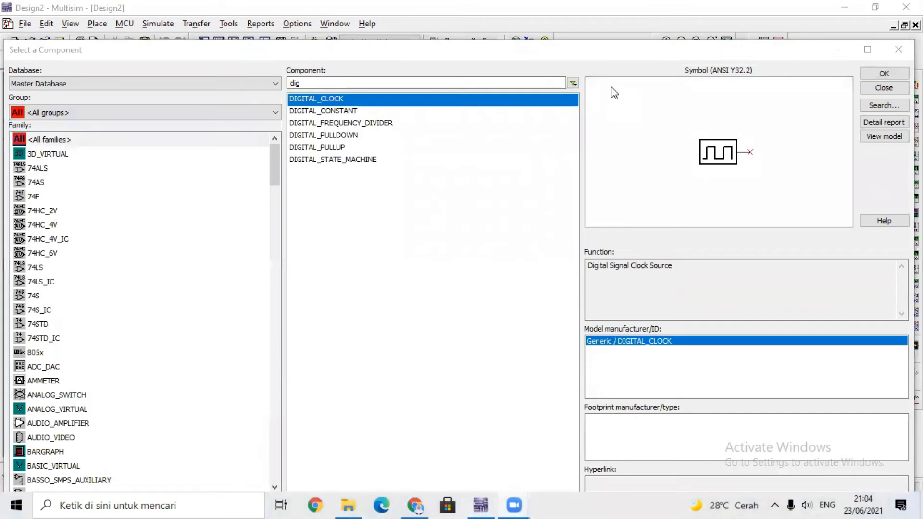
left_click(425, 83)
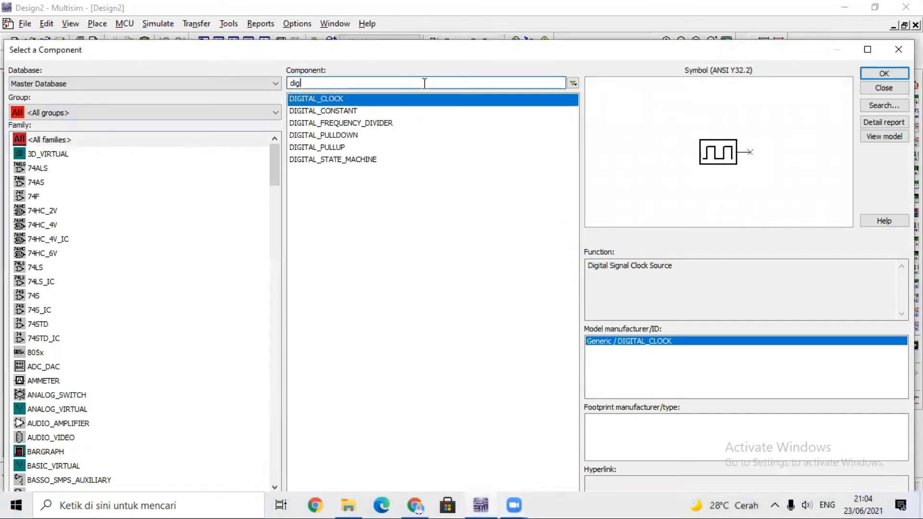
key("BackSpace")
key("BackSpace")
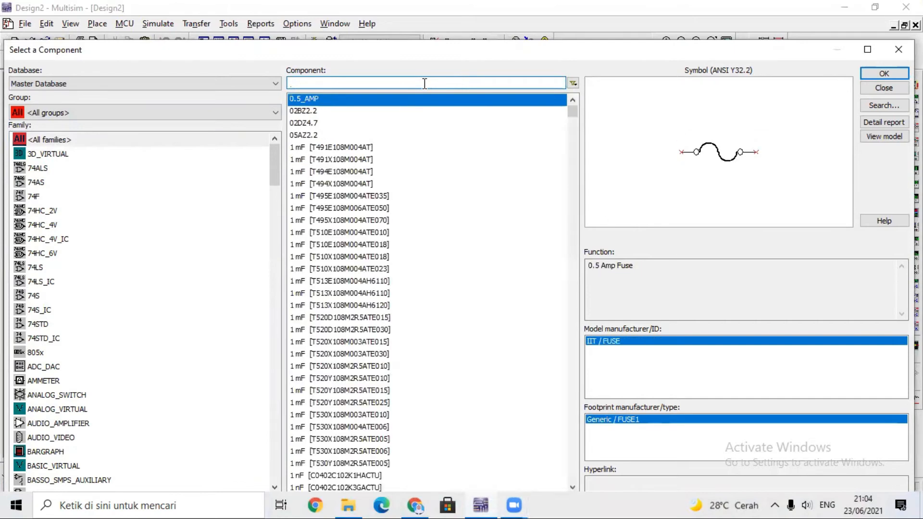
type("JK")
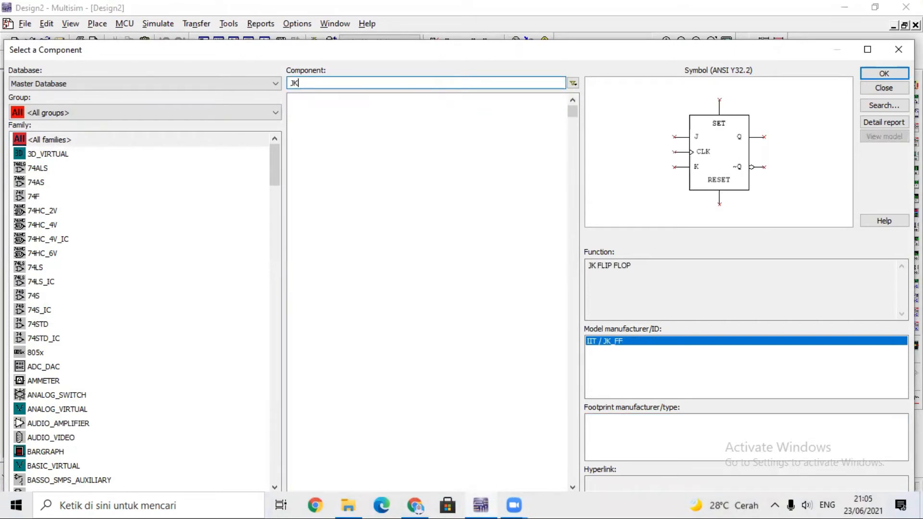
key("Return")
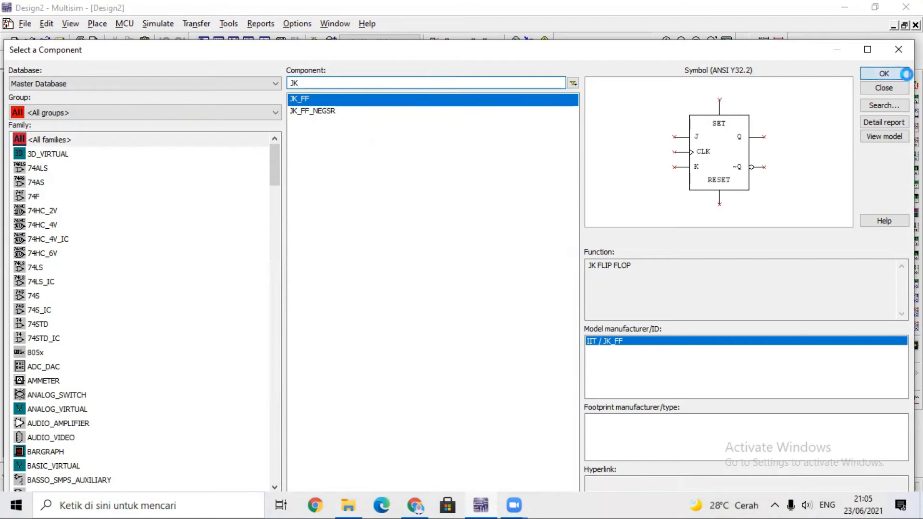
left_click(107, 240)
Place three more JK_FF flip-flops in a horizontal row to the right of the first one.
left_click(880, 91)
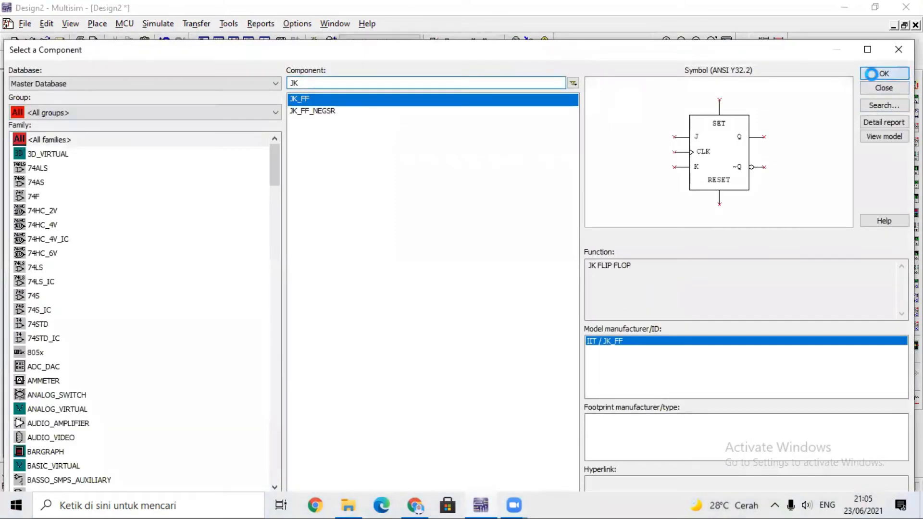
left_click(223, 243)
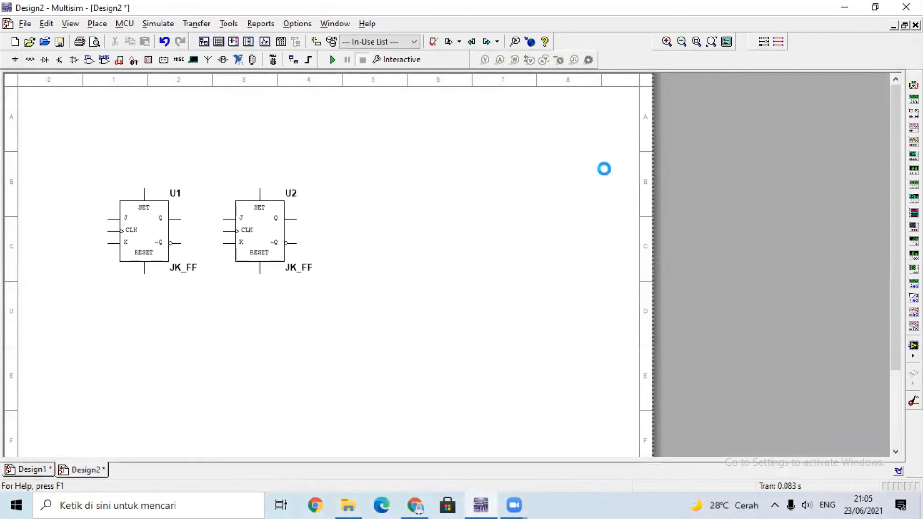
key("Return")
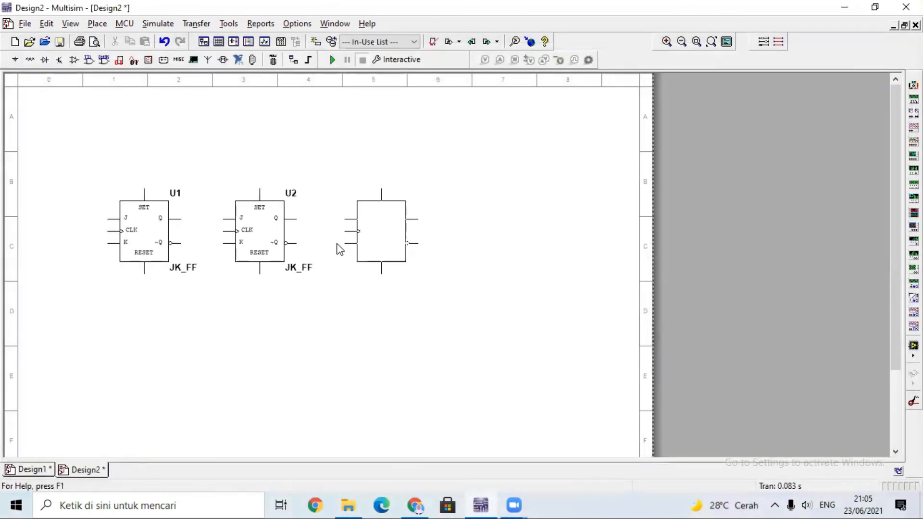
left_click(338, 243)
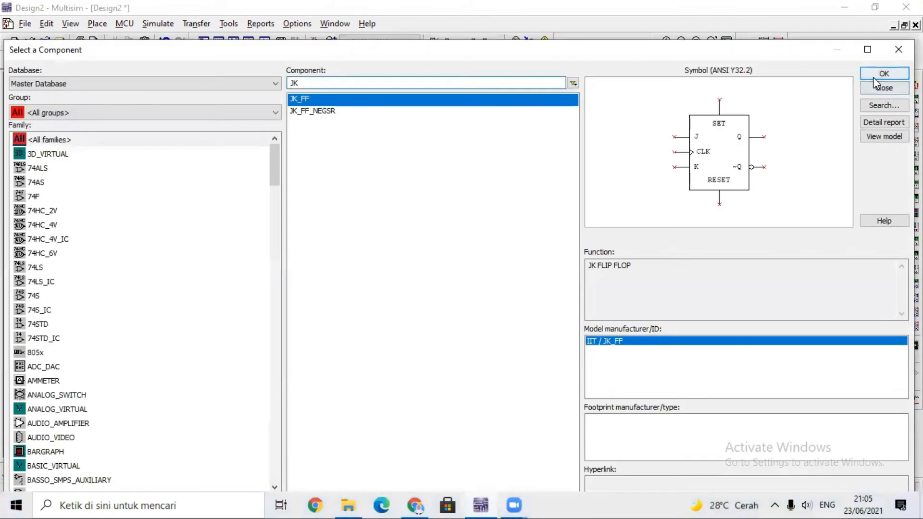
left_click(873, 76)
left_click(454, 248)
Find the DIGITAL_CLOCK component, place it to the left of the first flip-flop and end component placement.
key("BackSpace")
key("BackSpace")
type("DI")
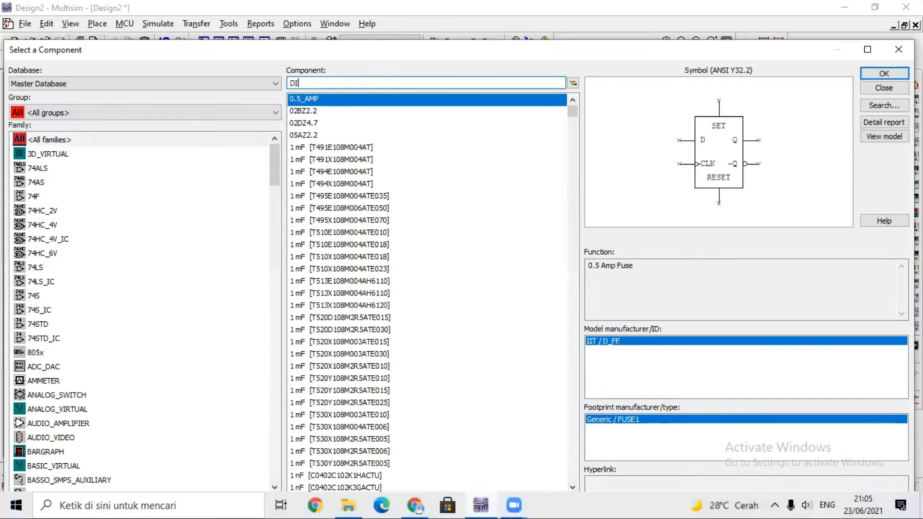
type("GITAL")
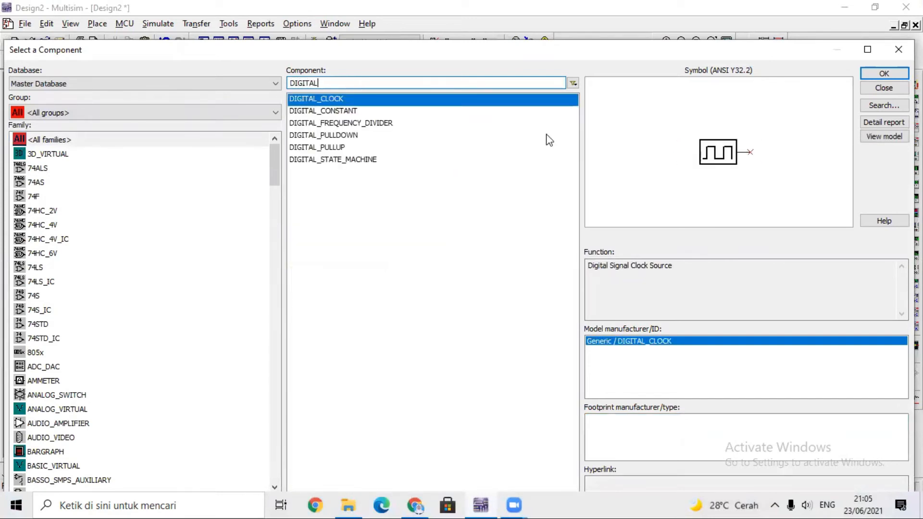
left_click(874, 75)
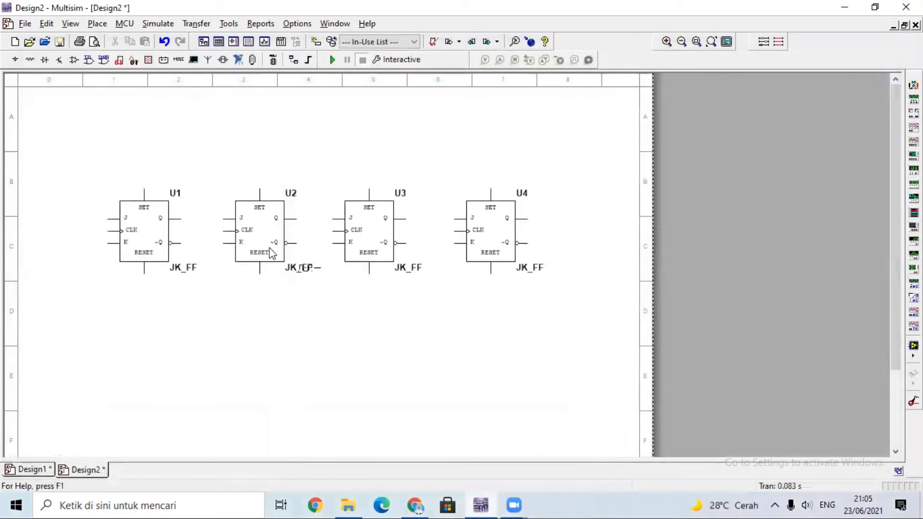
left_click(56, 232)
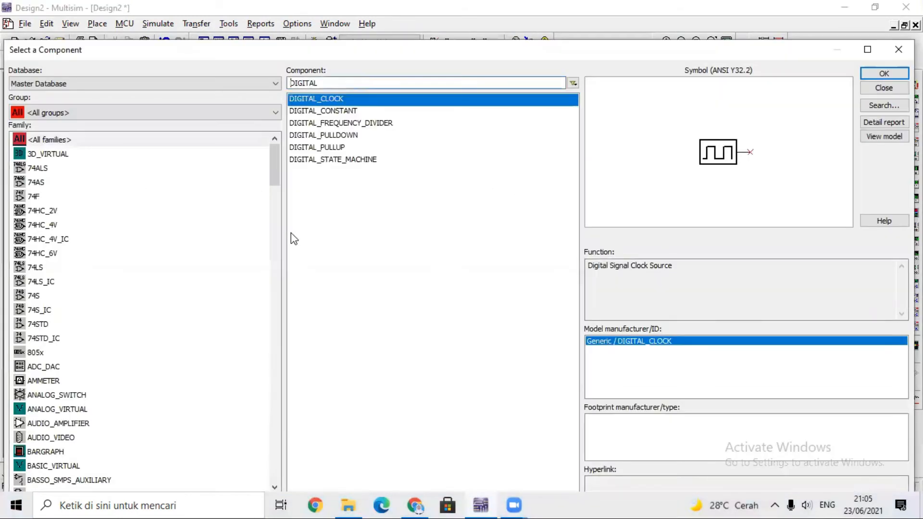
left_click(523, 85)
key("BackSpace")
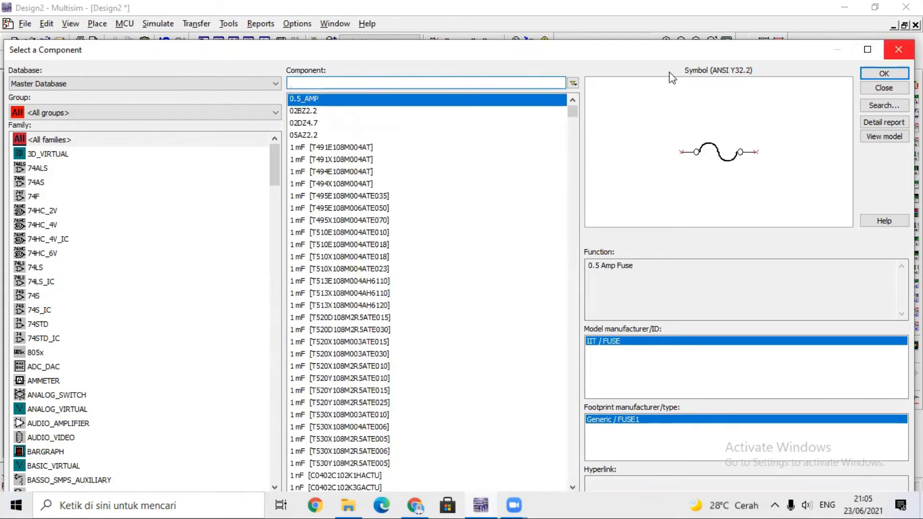
left_click(898, 49)
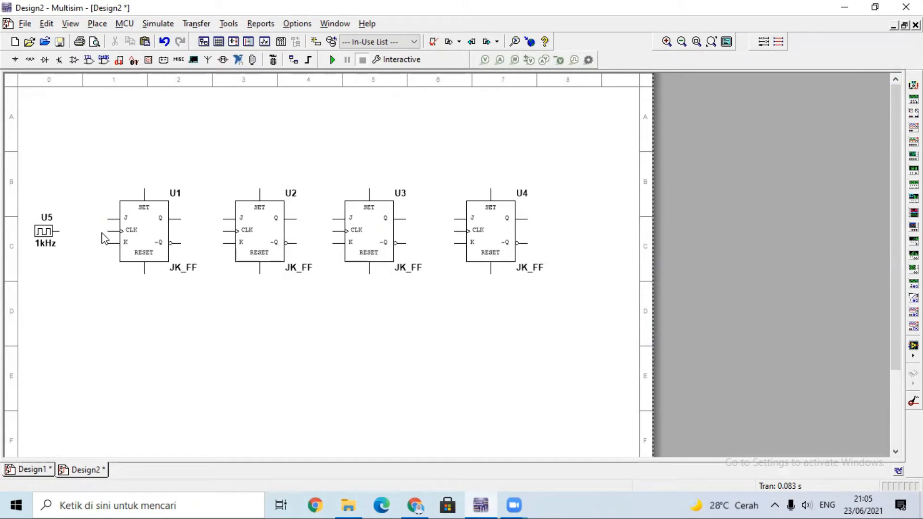
Wire the digital clock's output to the CLK input of the first JK flip-flop.
left_click(60, 231)
left_click(107, 230)
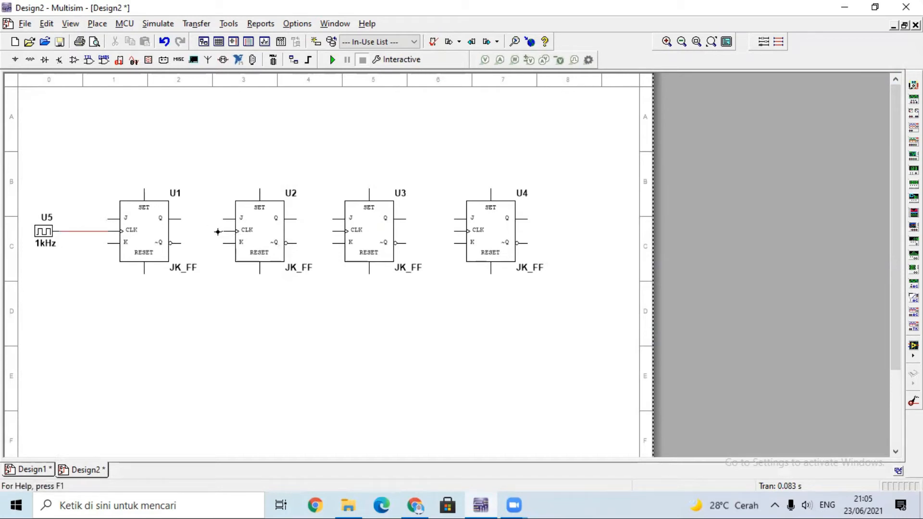
Wire the CLK input of the second JK flip-flop to the digital clock's output line, routing it below the first flip-flop.
left_click(212, 231)
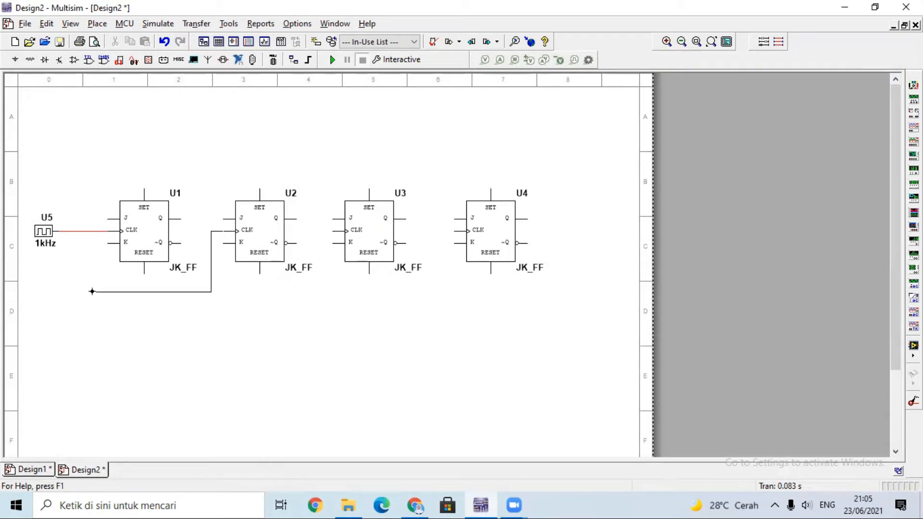
left_click(84, 233)
left_click(65, 232)
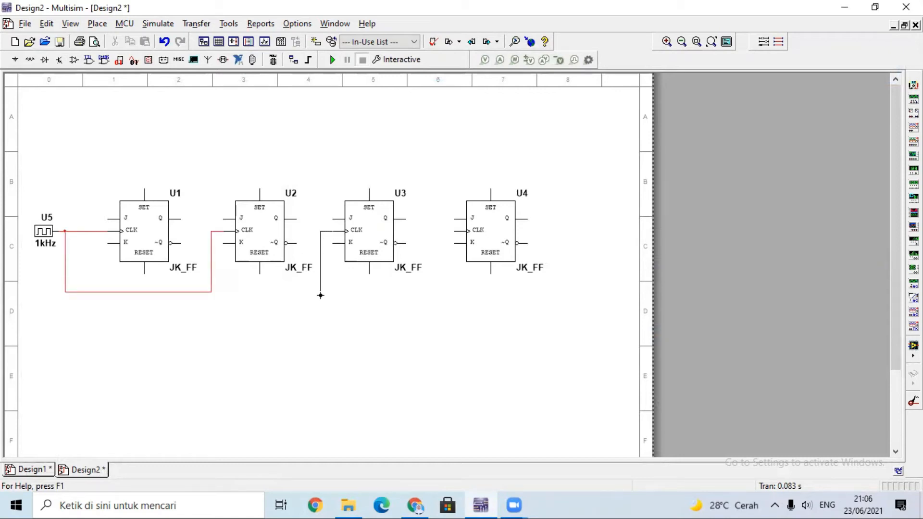
Wire the CLK inputs of the third and fourth JK flip-flops to the shared clock line below the row.
left_click(212, 290)
left_click(248, 297)
double_click(249, 297)
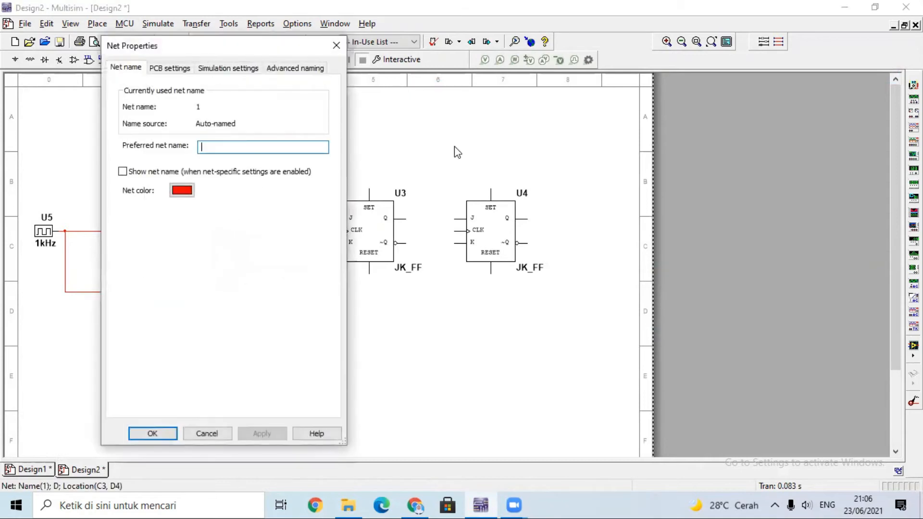
left_click(337, 39)
left_click_drag(296, 297, 296, 291)
left_click(458, 231)
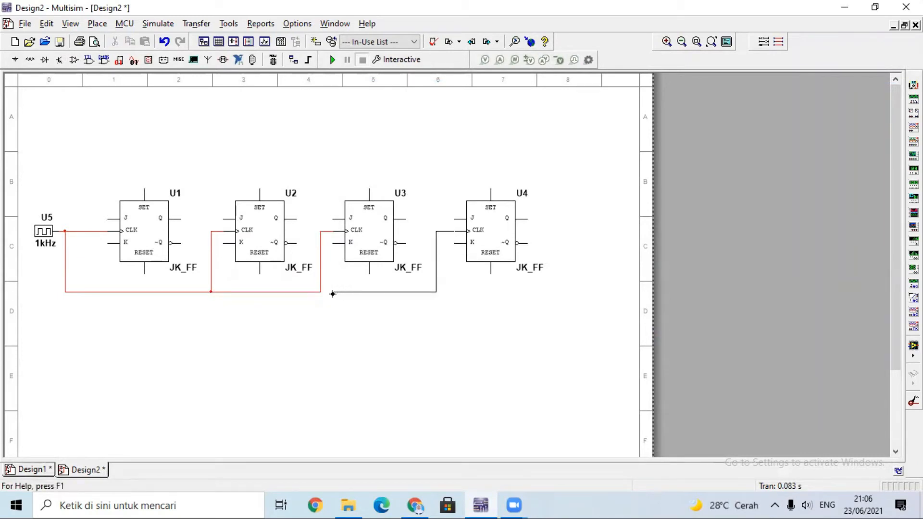
left_click(319, 292)
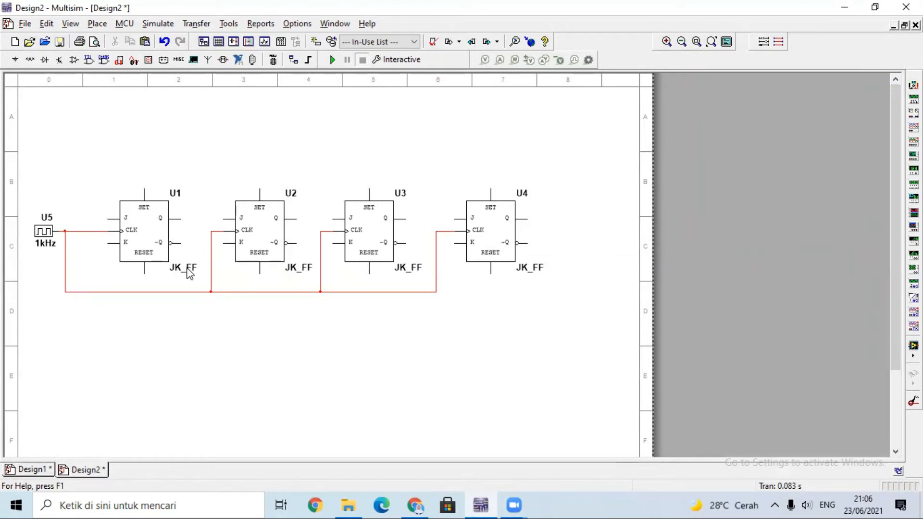
Set the reference designator of the first JK flip-flop to JK_A.
left_click(187, 268)
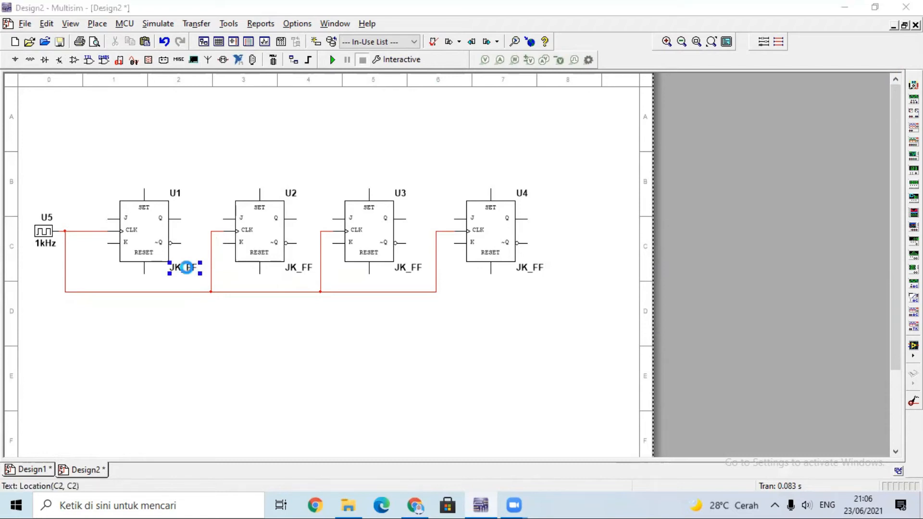
double_click(187, 268)
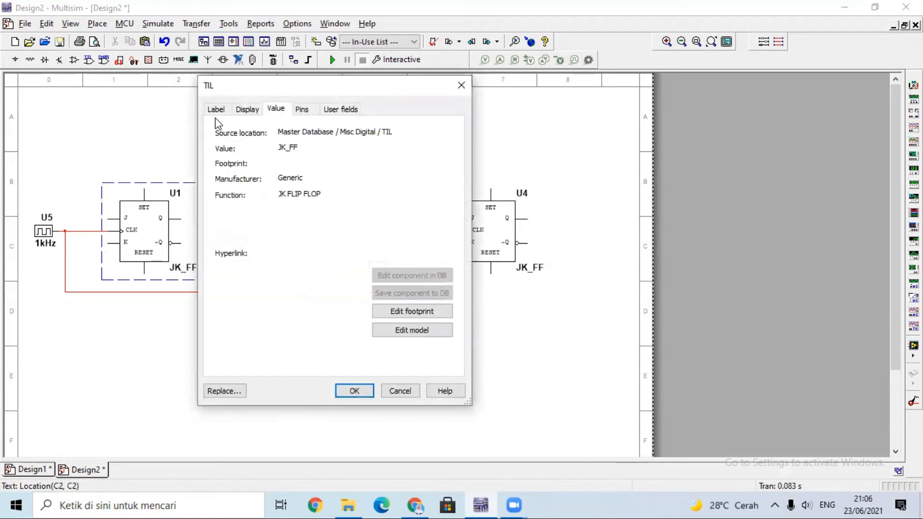
left_click(216, 109)
left_click(234, 204)
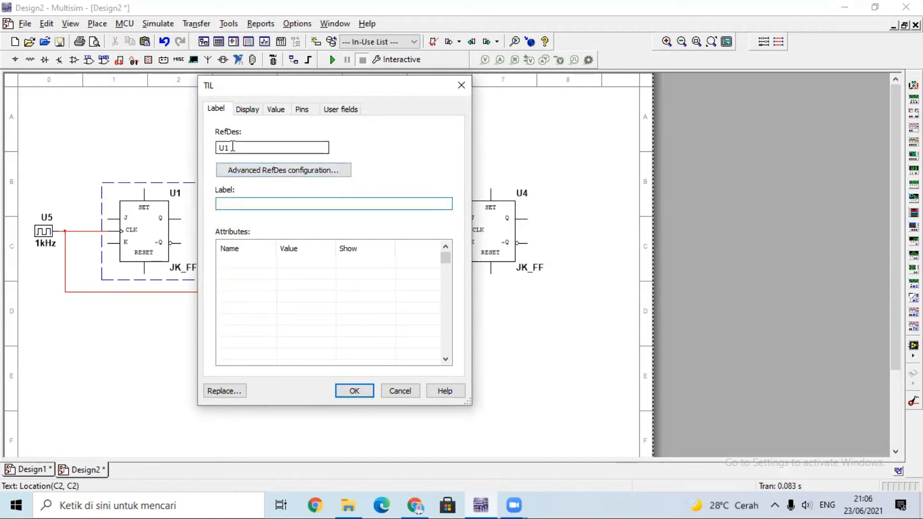
left_click(233, 146)
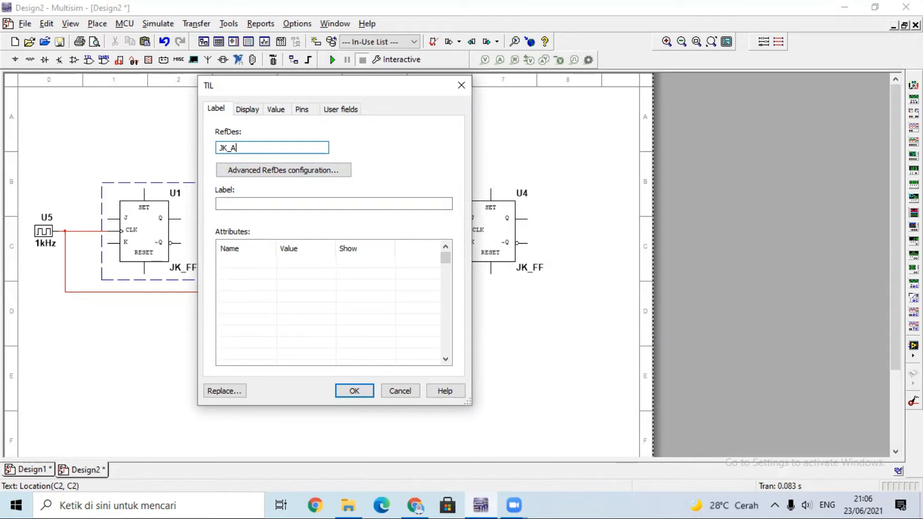
key("Return")
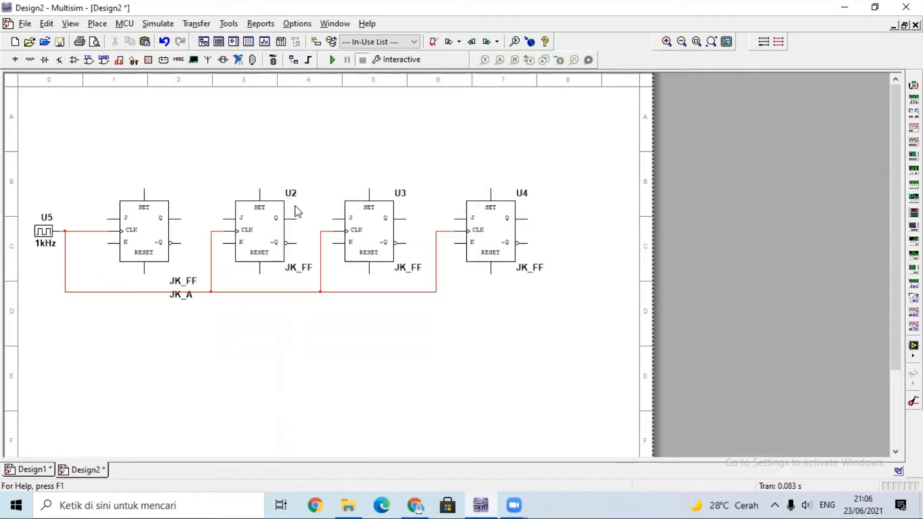
Set the reference designator of the second JK flip-flop to JK_B.
double_click(292, 193)
type("jk")
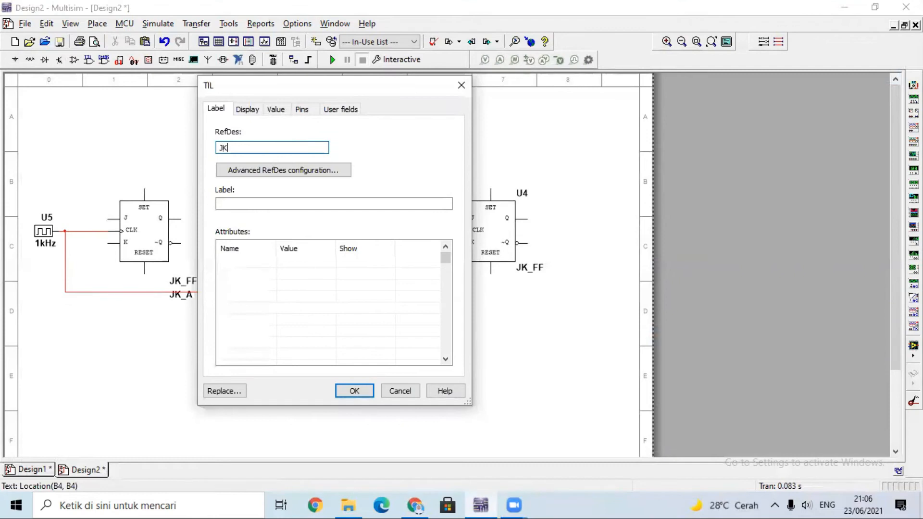
type("_B")
key("Return")
left_click(307, 183)
Set the reference designator of the third JK flip-flop to JK_C.
double_click(402, 194)
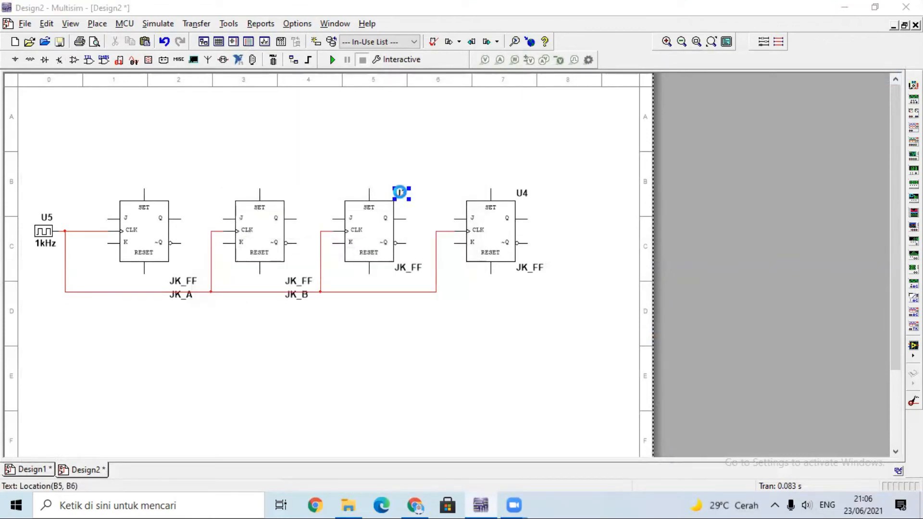
type("JK_C")
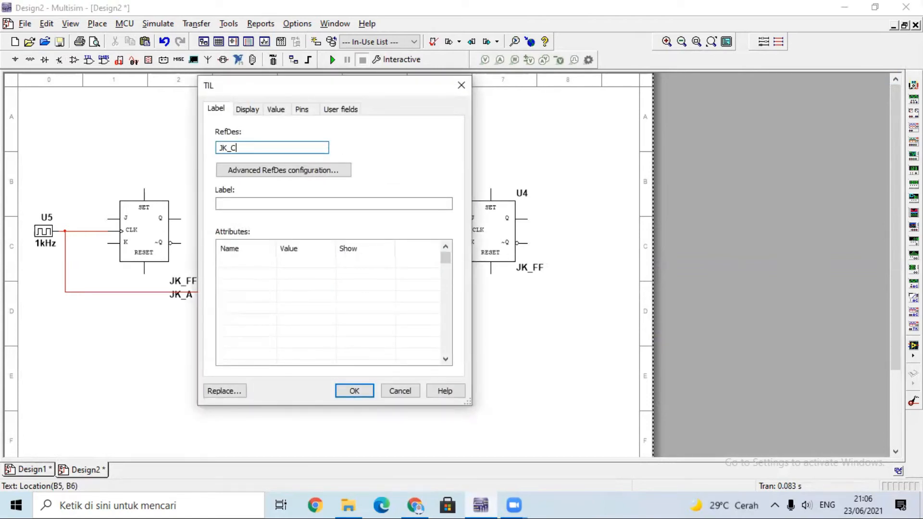
key("Return")
left_click(303, 152)
Set the reference designator of the fourth JK flip-flop to JK_D.
double_click(522, 194)
type("JK_D")
key("Return")
left_click(268, 163)
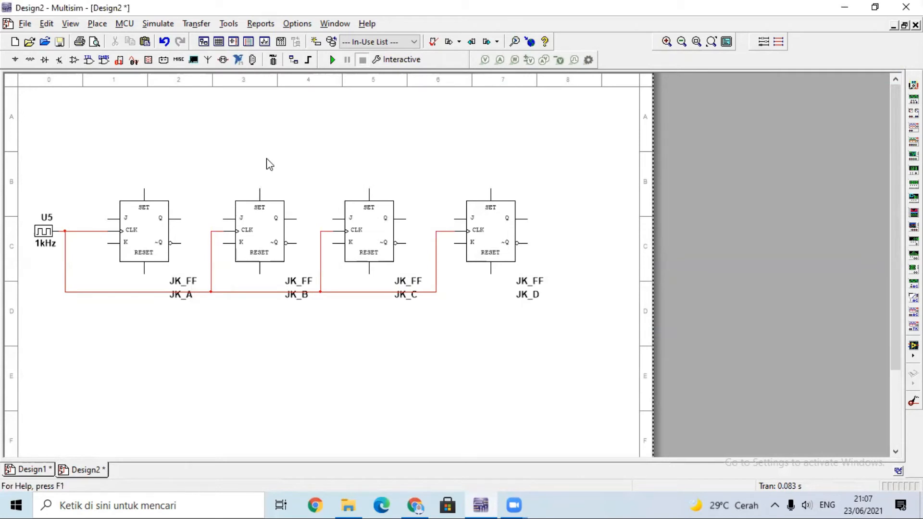
Arrange the PDF with the formulas and reference circuit side by side with the Multisim schematic window.
left_click(875, 7)
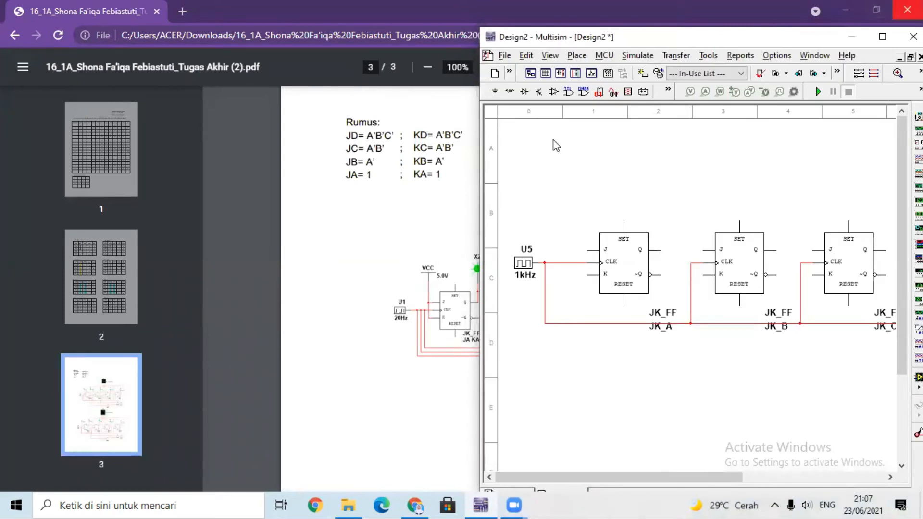
left_click_drag(601, 10, 592, 221)
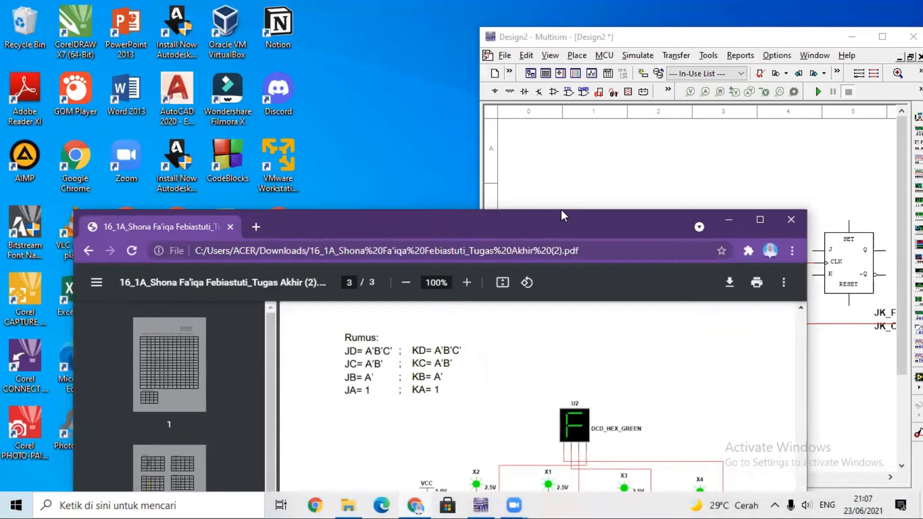
left_click_drag(562, 213, 233, 12)
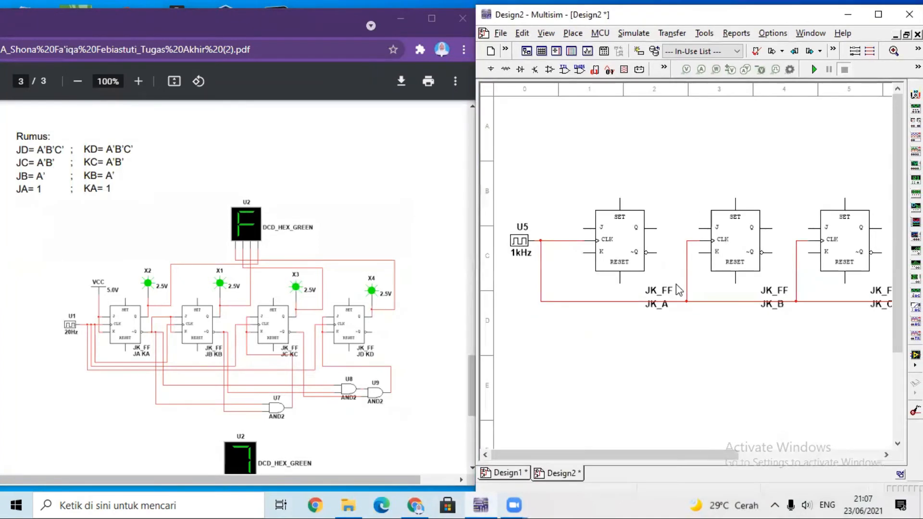
Wire the J input to the K input on each of the four flip-flops JK_A to JK_D.
left_click(583, 229)
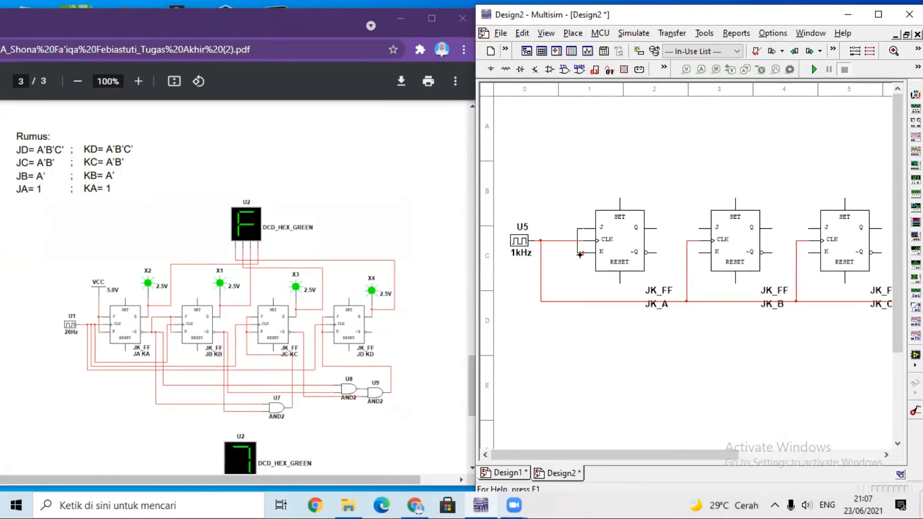
left_click(582, 252)
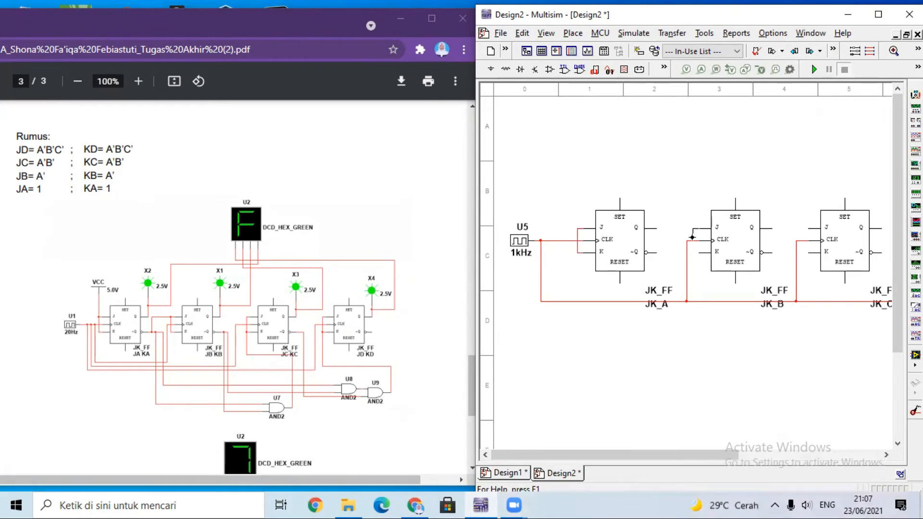
left_click(700, 252)
left_click(816, 229)
left_click(809, 252)
left_click_drag(643, 456, 730, 460)
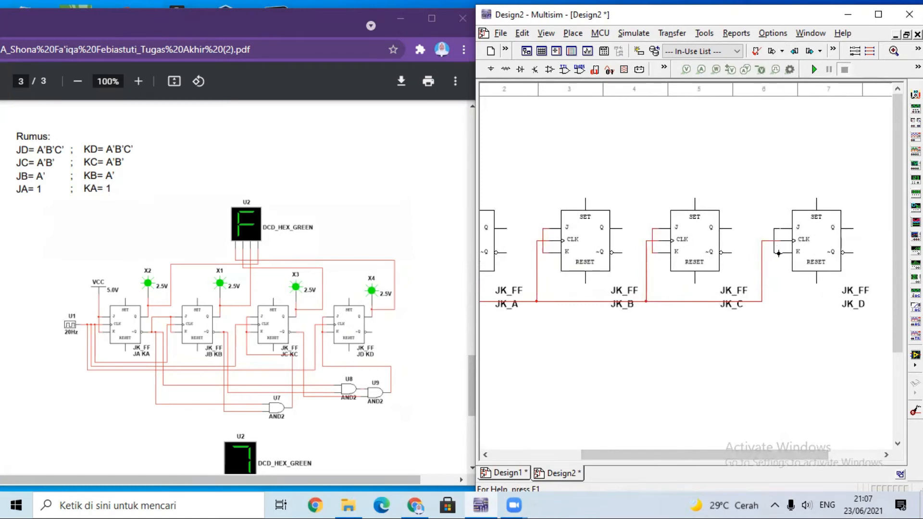
left_click_drag(676, 457, 590, 458)
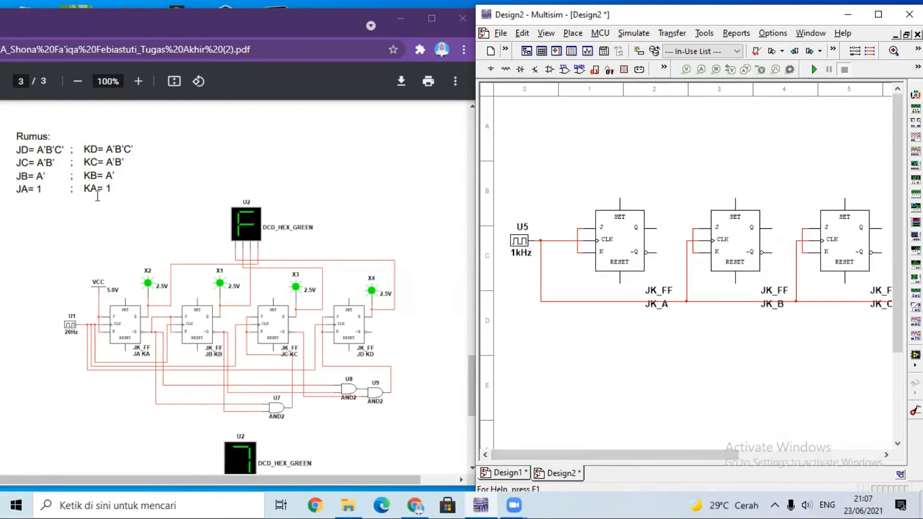
Find the VCC source among all component groups, place it on JK_A's joined J-K line and end component placement.
left_click(492, 71)
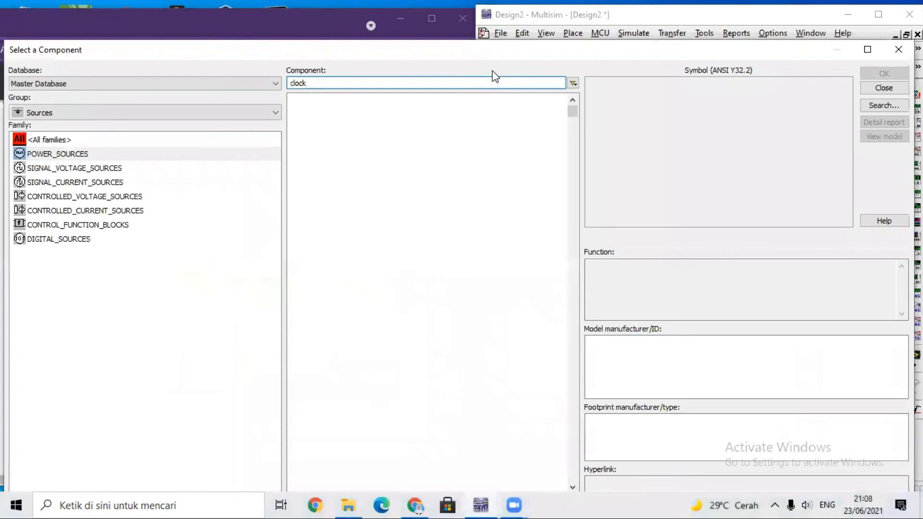
left_click(273, 112)
left_click(243, 128)
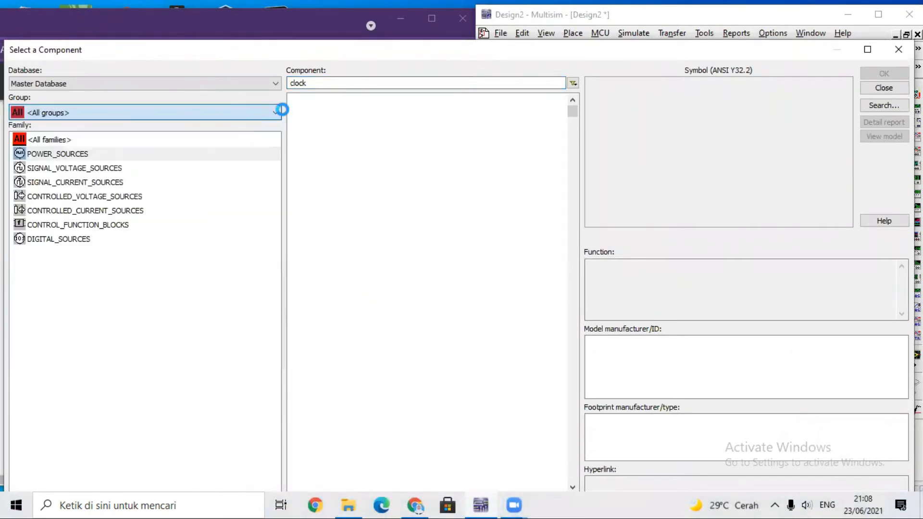
left_click(357, 83)
type("VCC")
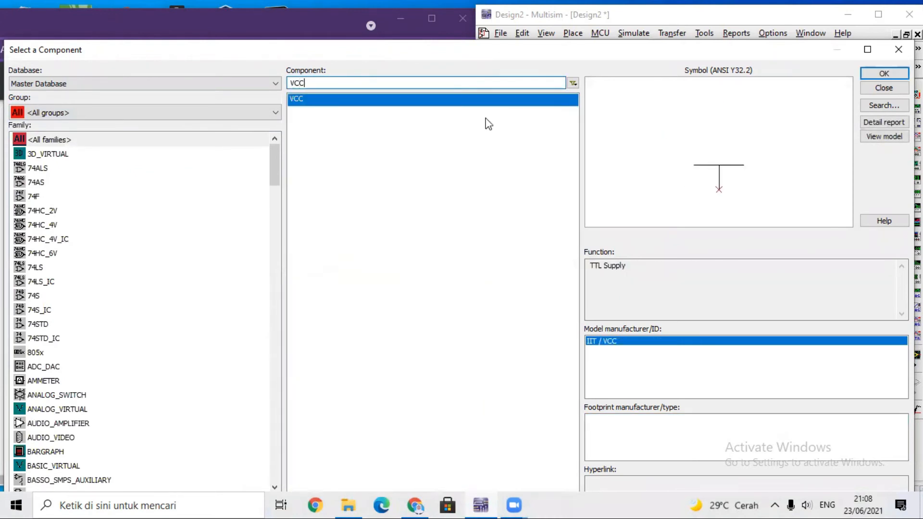
left_click(884, 73)
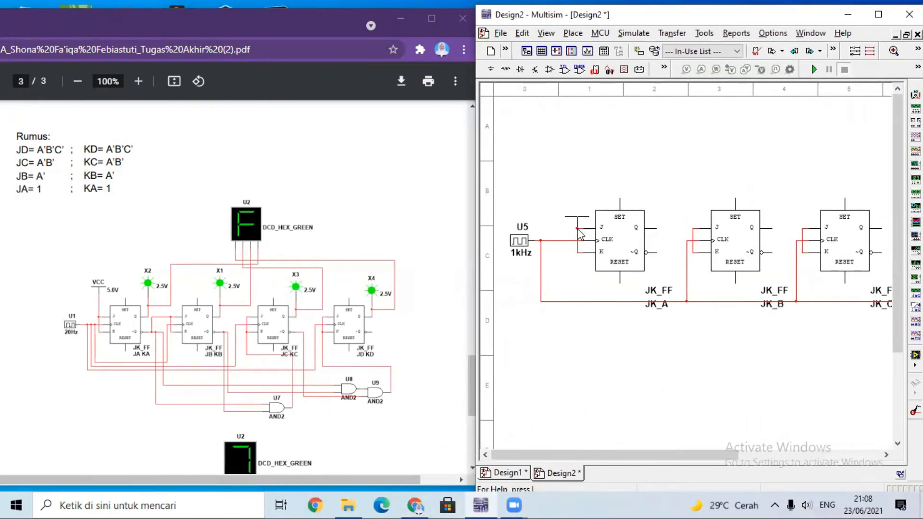
left_click(578, 224)
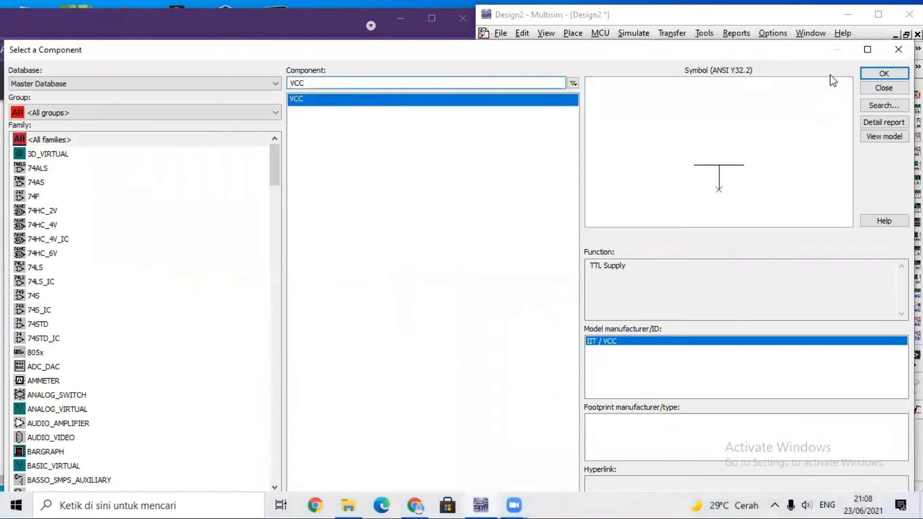
left_click(884, 87)
Raise the VCC symbol above JK_A's J-K line and wire JK_A's ~Q output to JK_B's joined J-K inputs.
left_click(579, 212)
left_click(672, 168)
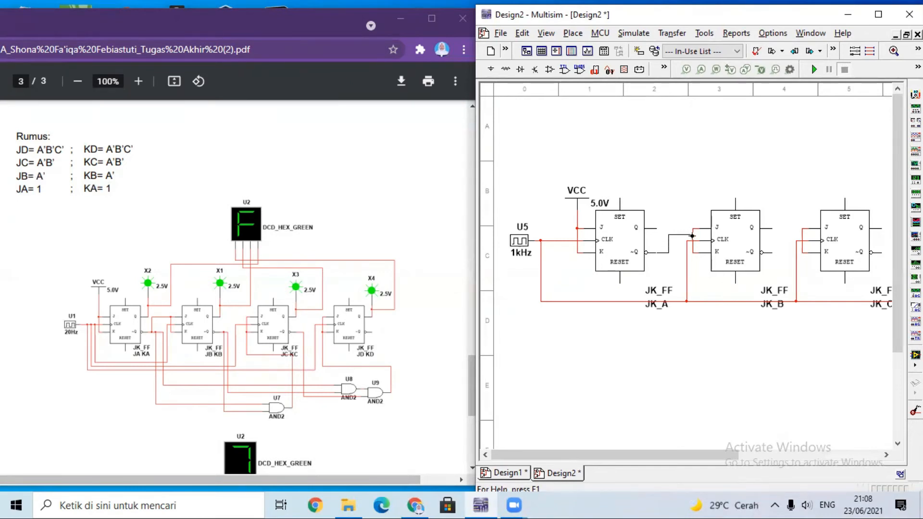
left_click(692, 235)
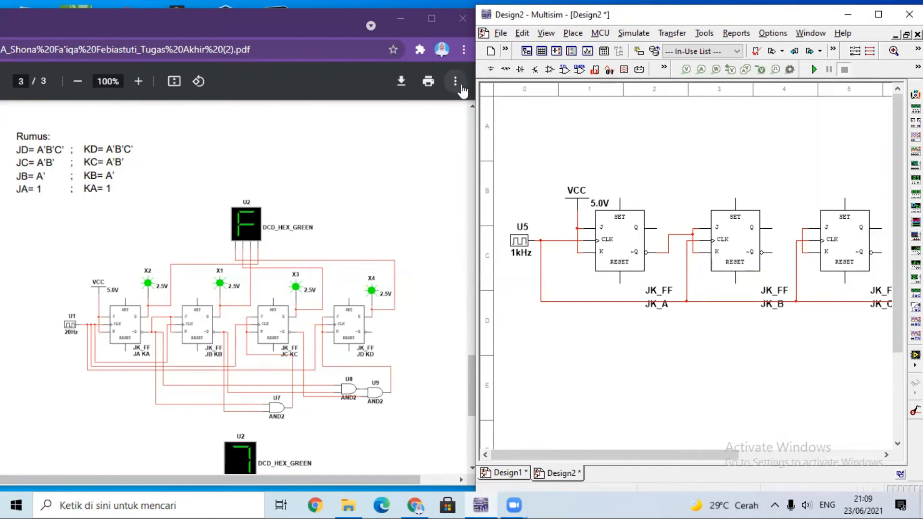
Find the AND2 gate among all component groups, place one below flip-flop JK_B and end component placement.
left_click(494, 69)
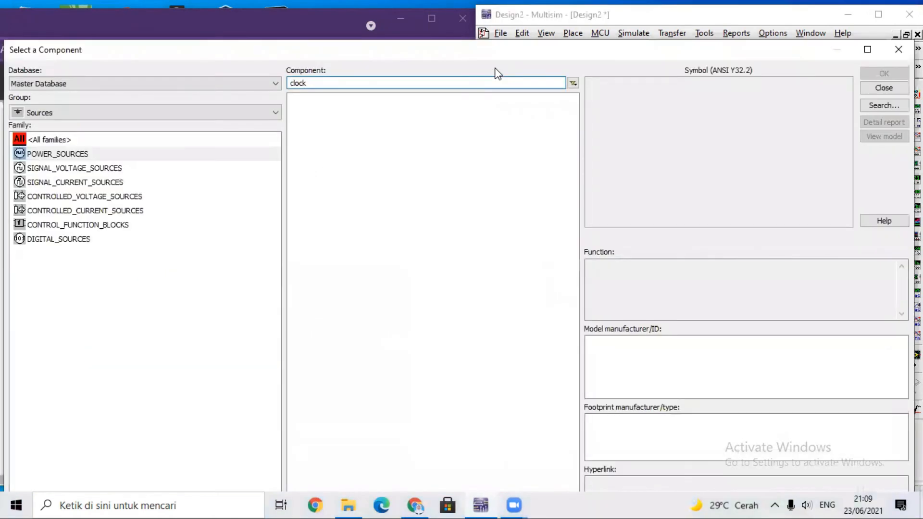
left_click(178, 115)
left_click(178, 126)
left_click(332, 84)
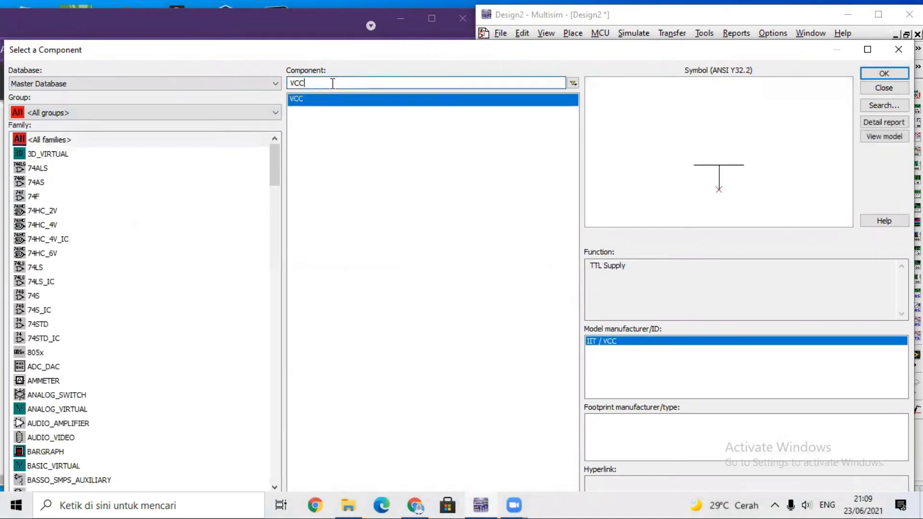
key("BackSpace")
key("BackSpace")
key("BackSpace")
type("AND")
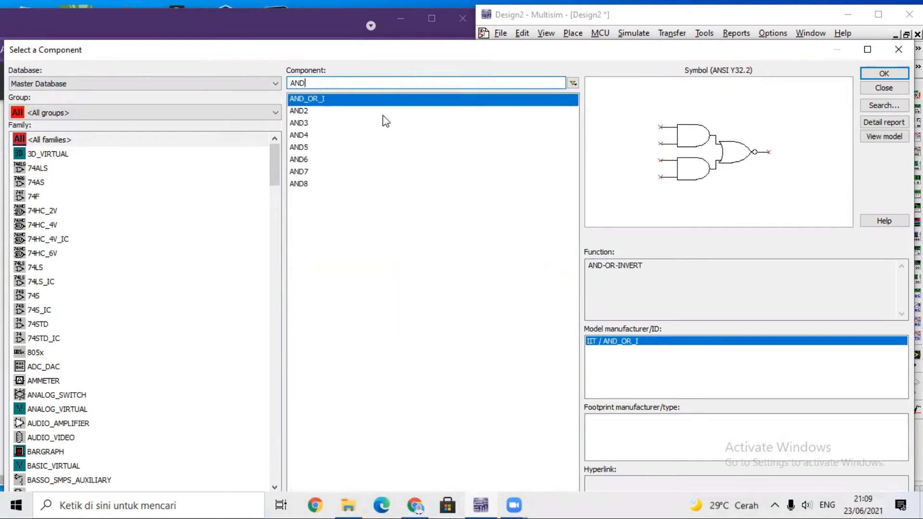
type("2")
left_click(885, 74)
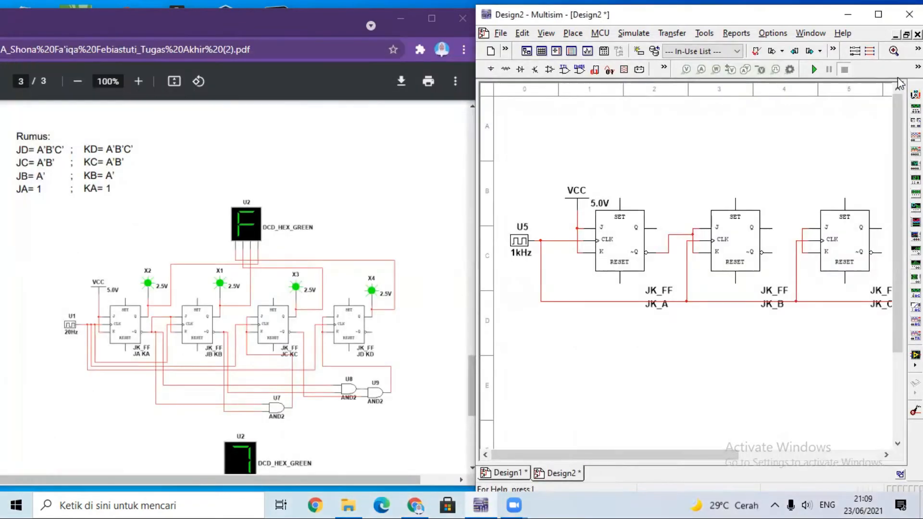
left_click(728, 360)
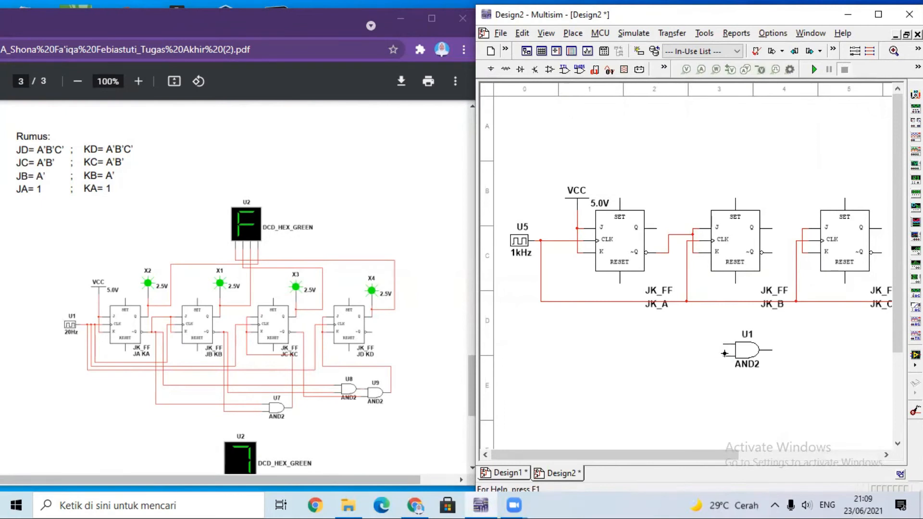
left_click(884, 89)
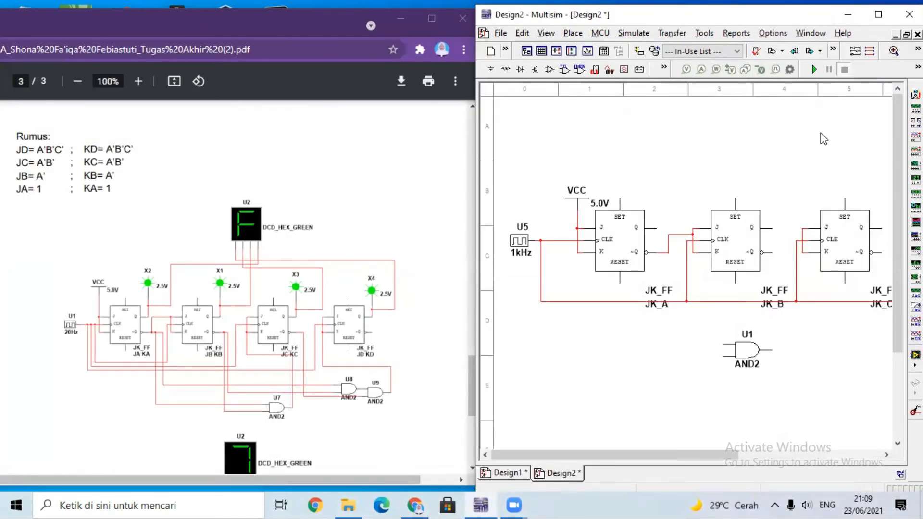
Widen the Multisim window to show more of the schematic and shift the AND2 gate slightly to the right.
left_click_drag(769, 15, 734, 14)
left_click_drag(891, 214, 920, 214)
left_click(724, 361)
left_click_drag(724, 356, 725, 356)
left_click(683, 362)
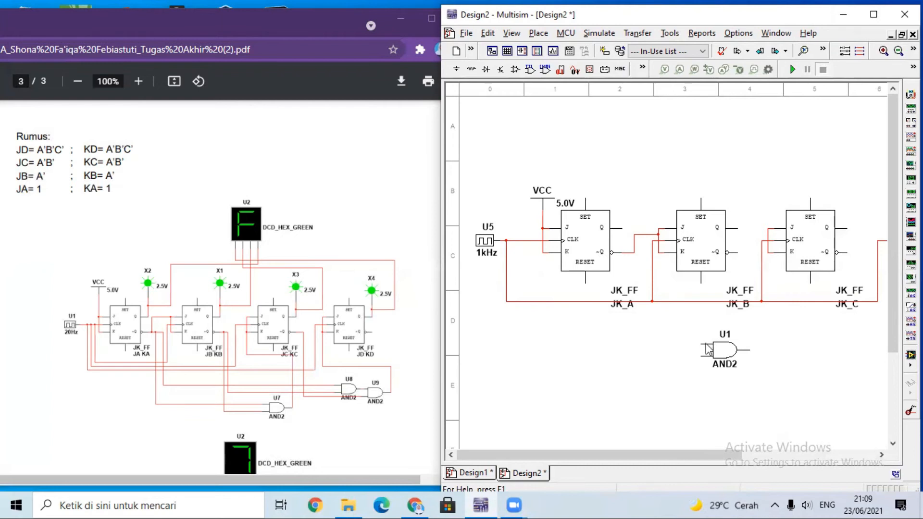
Wire the AND2 gate's two inputs to the ~Q outputs of flip-flops JK_A and JK_B.
left_click(682, 343)
left_click(628, 252)
left_click(700, 353)
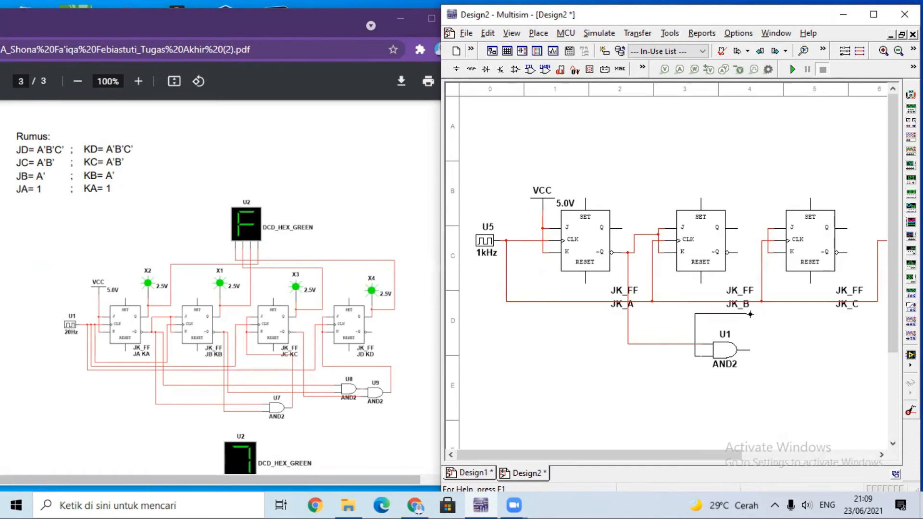
left_click(740, 252)
Wire the AND2 gate's output to JK_C's joined J-K inputs and shift JK_B's ~Q wire slightly away from it.
left_click(749, 352)
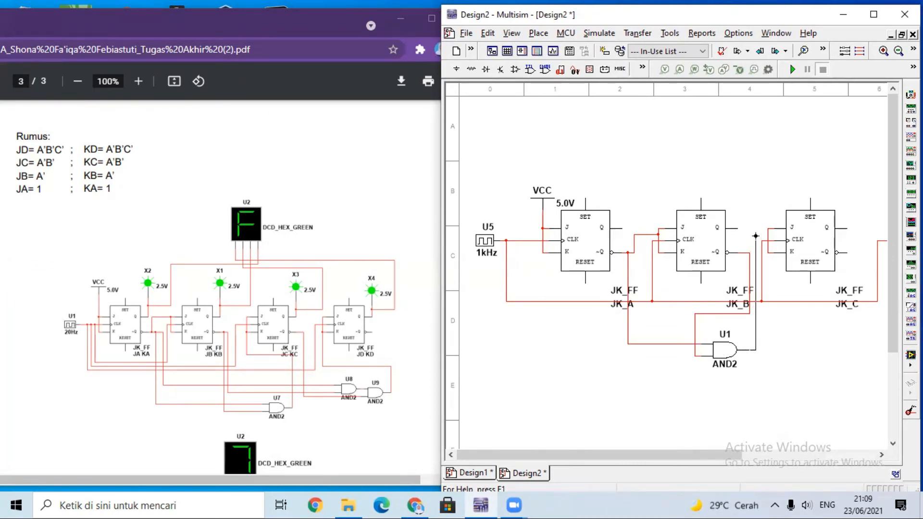
left_click(768, 236)
left_click(749, 263)
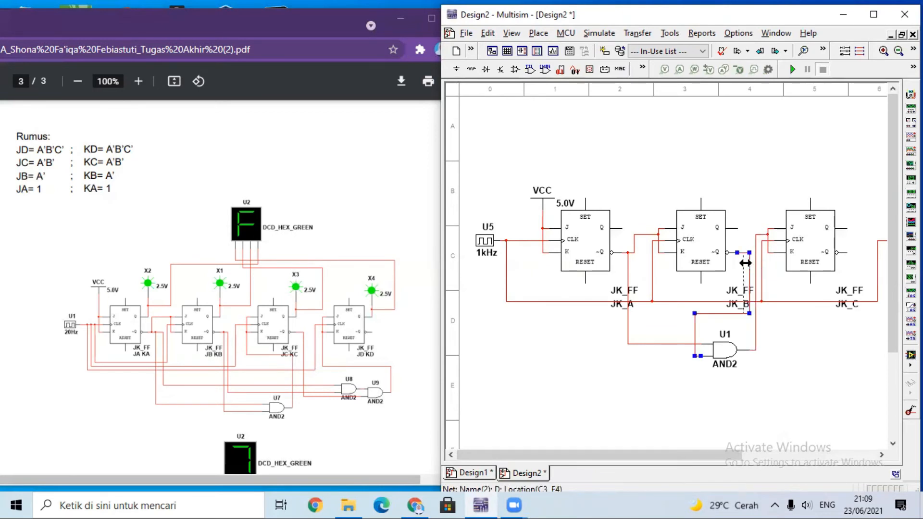
left_click(796, 343)
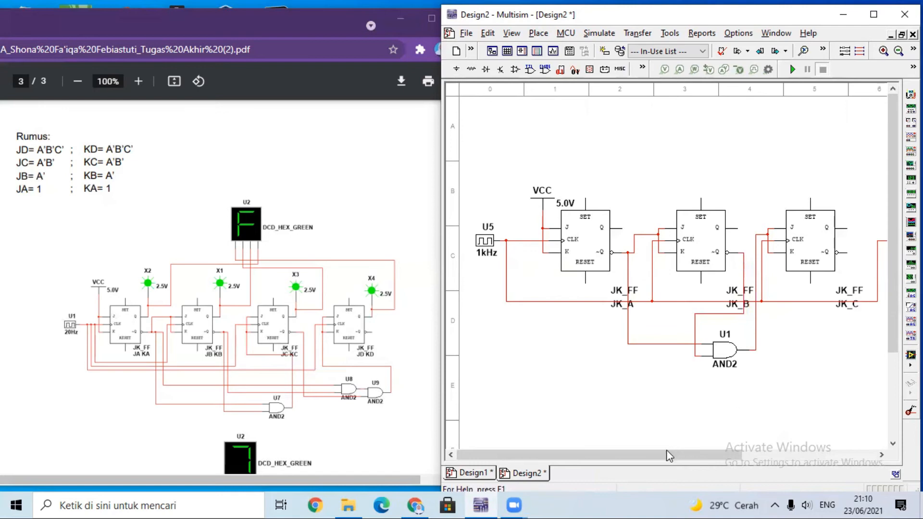
Find the AND3 gate among all component groups, place one below and between JK_C and JK_D, and end component placement.
left_click_drag(662, 453, 732, 454)
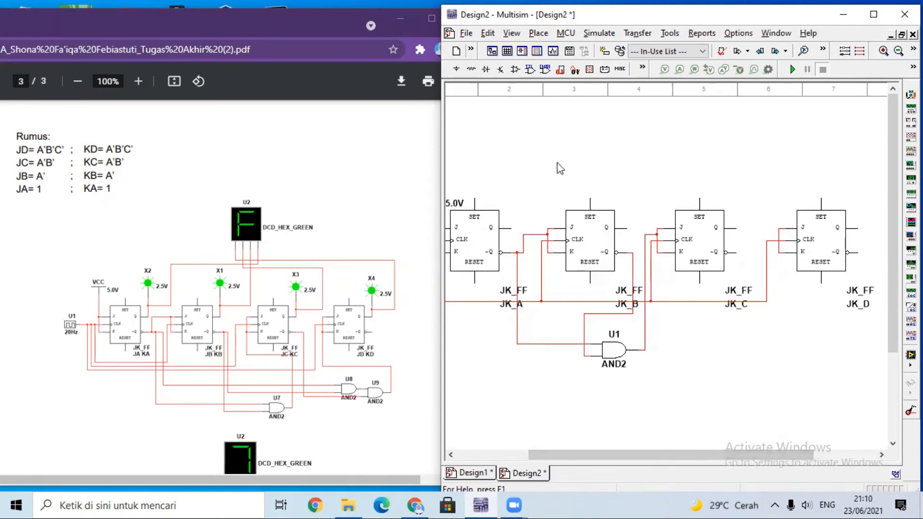
left_click(455, 72)
left_click(269, 112)
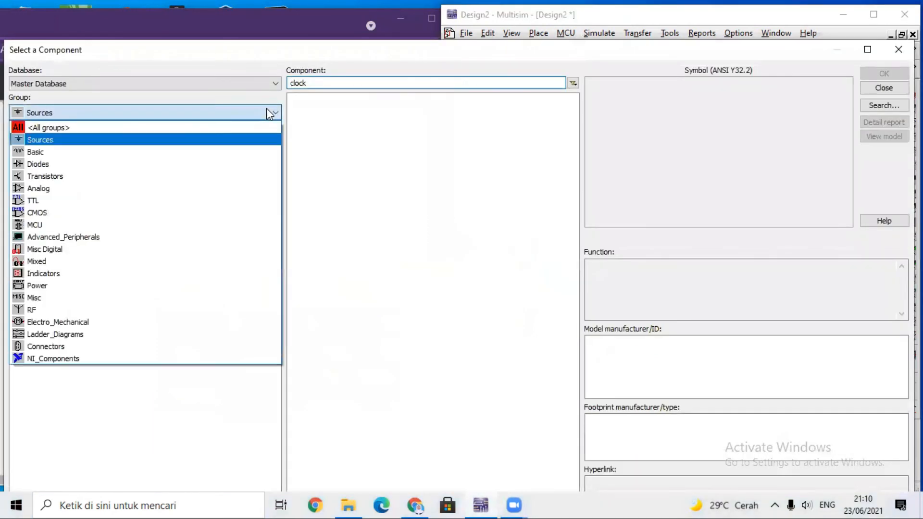
left_click(238, 128)
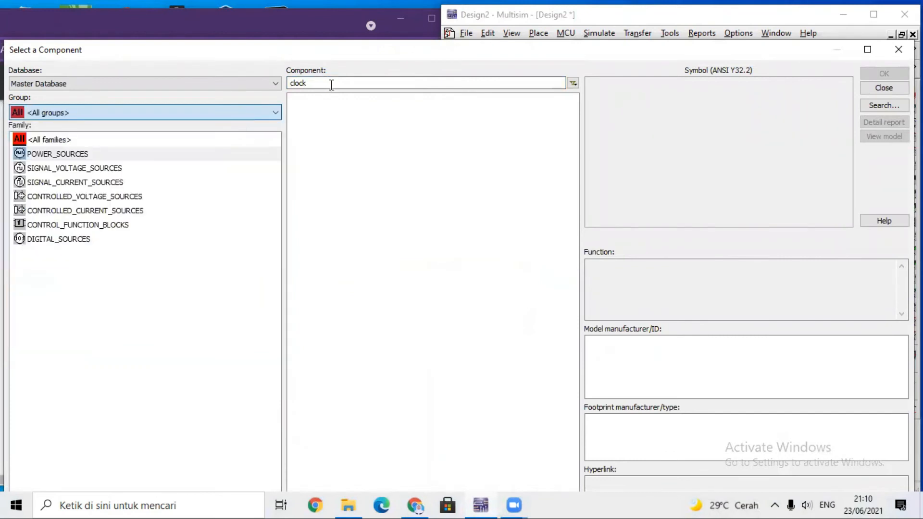
left_click(318, 123)
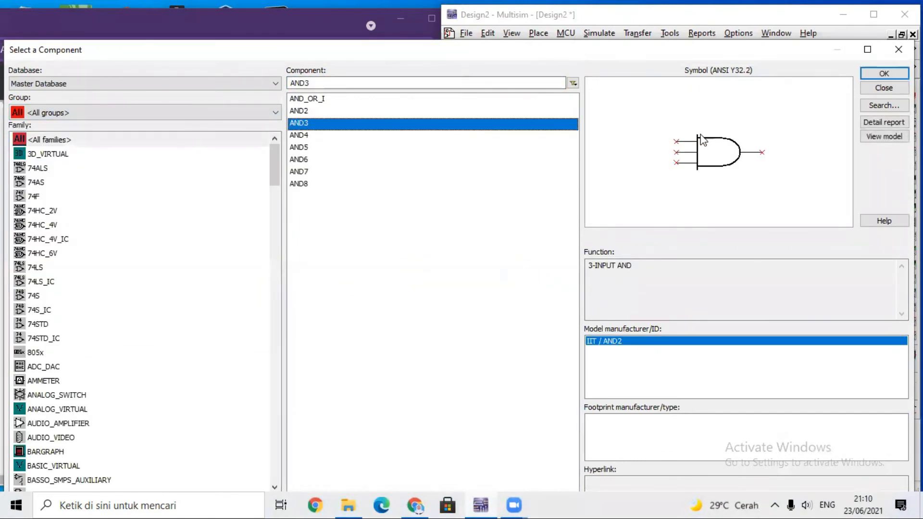
left_click(884, 73)
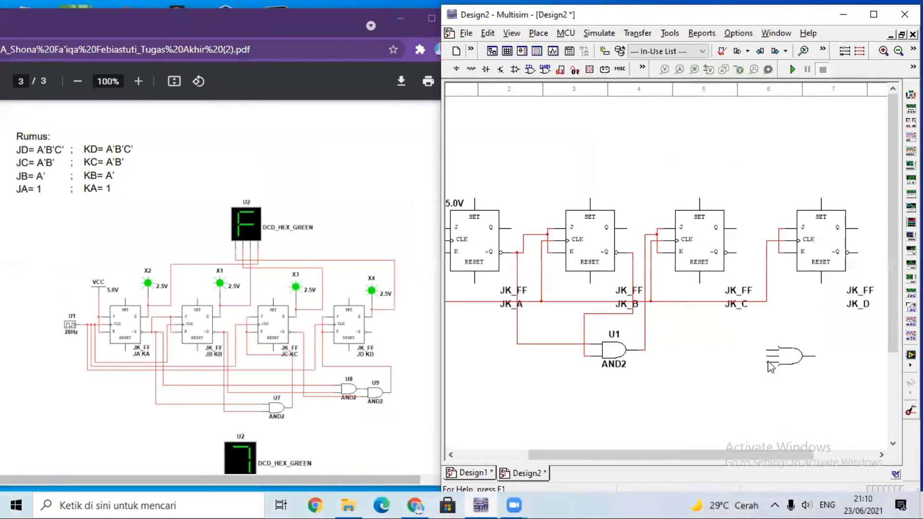
left_click(762, 357)
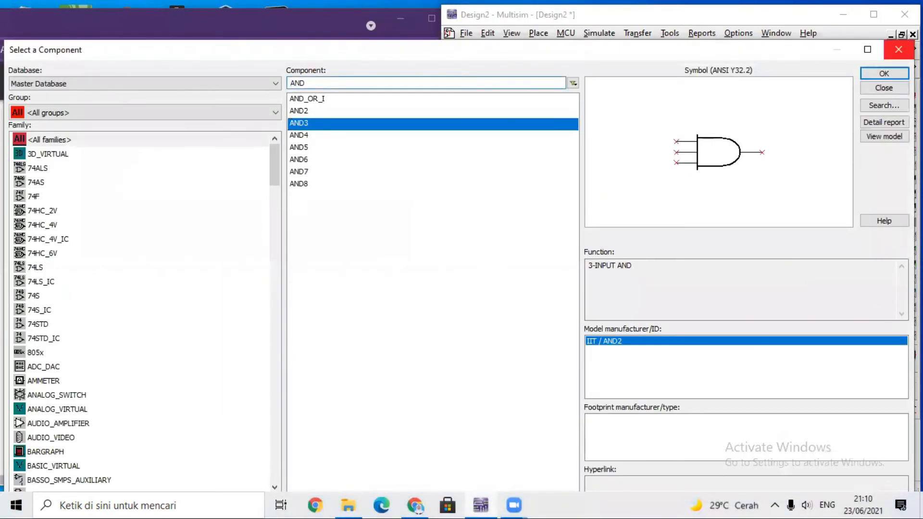
left_click(899, 50)
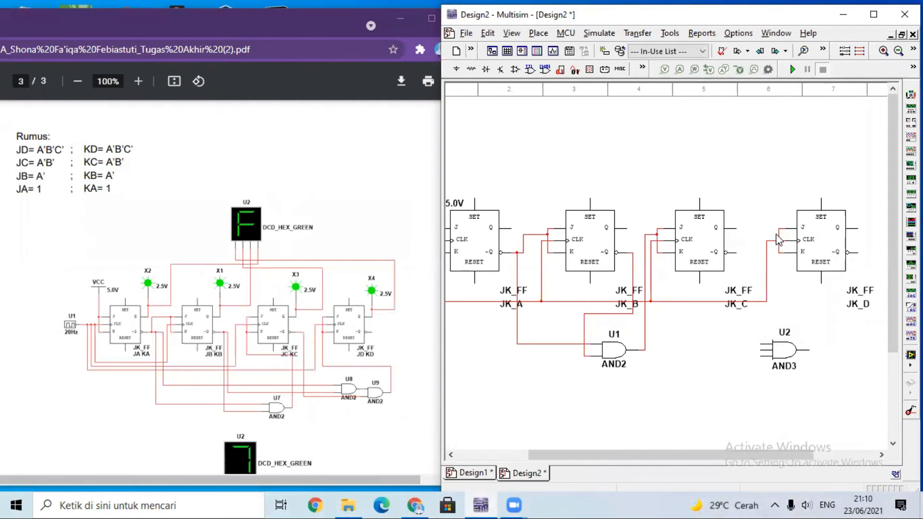
left_click(761, 345)
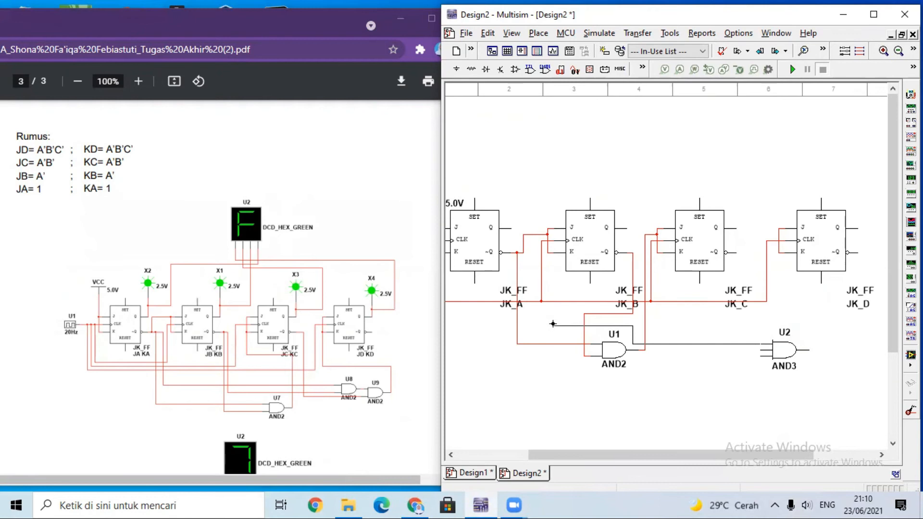
left_click(639, 350)
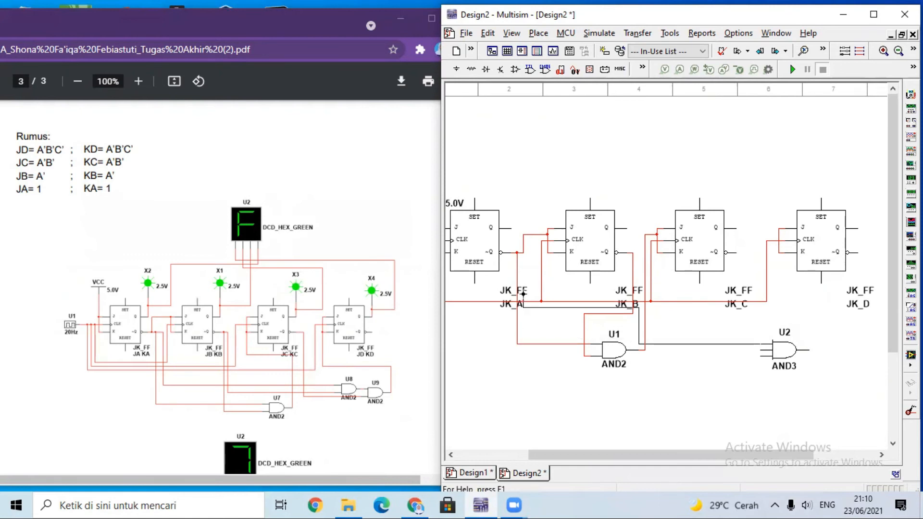
key("Escape")
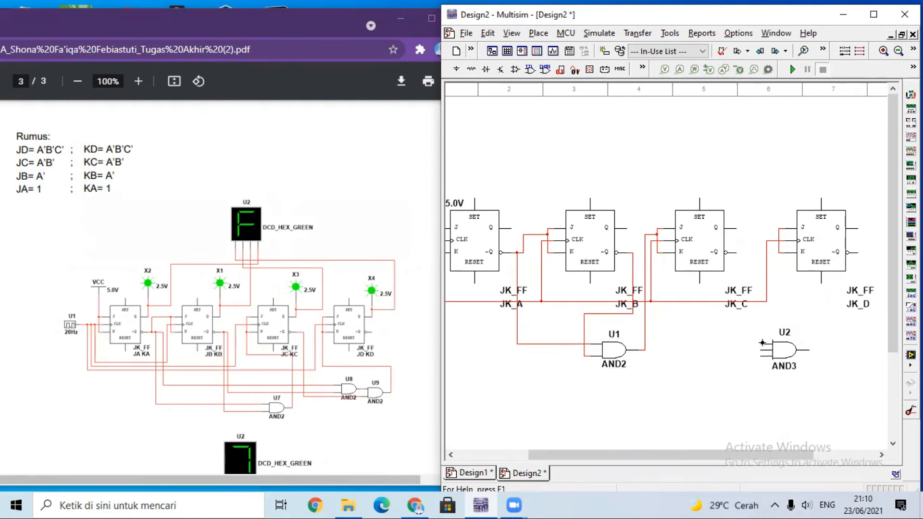
Wire the AND3 gate's first two inputs to the ~Q outputs of JK_A and JK_B, straightening the jog in the JK_B wire.
left_click(657, 374)
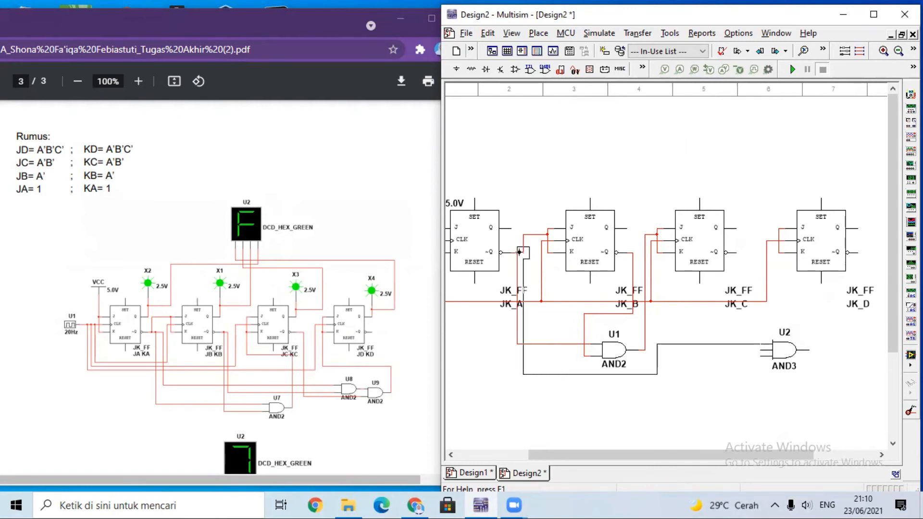
left_click(523, 252)
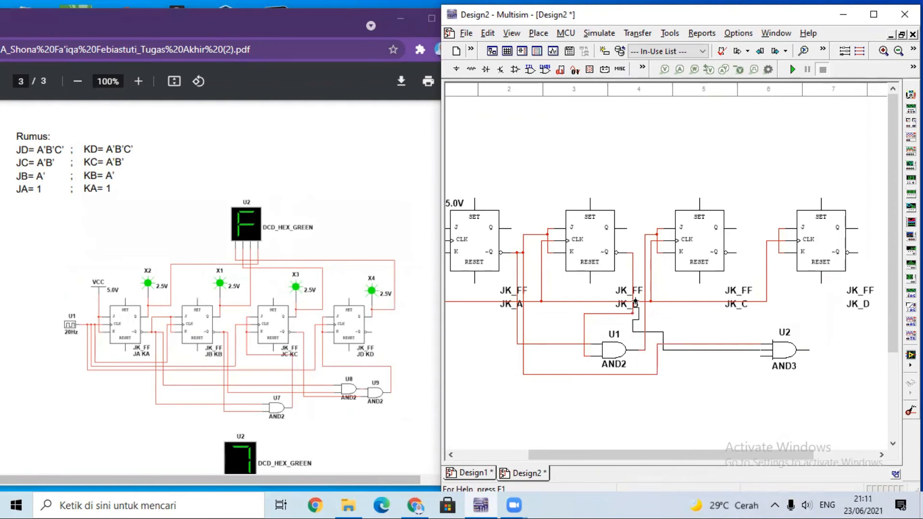
left_click(633, 252)
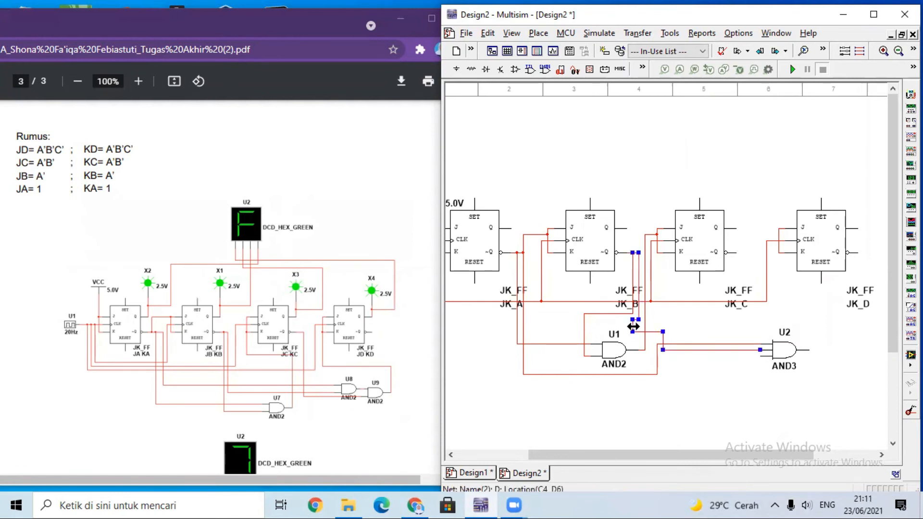
left_click_drag(637, 326, 634, 326)
left_click(706, 320)
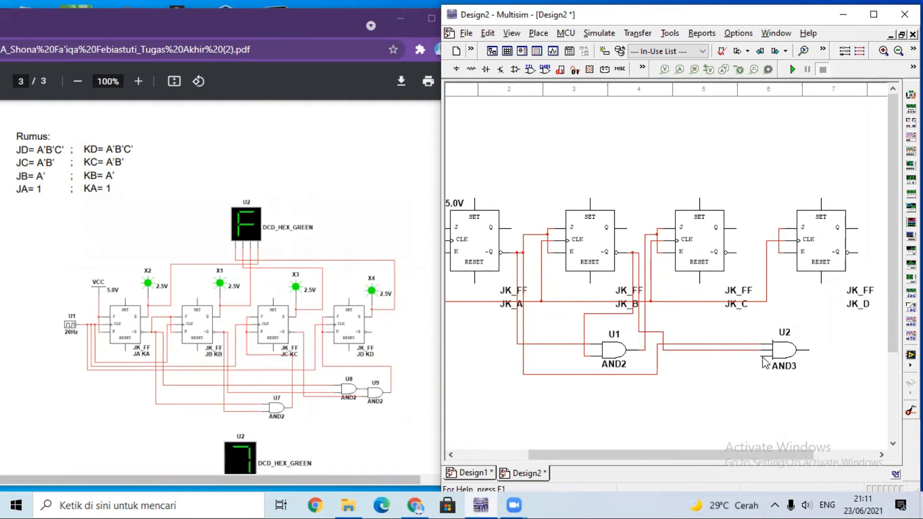
Wire the AND3 gate's third input to JK_C's ~Q output and its output to JK_D's joined J-K inputs.
left_click(761, 357)
left_click(738, 252)
left_click(811, 351)
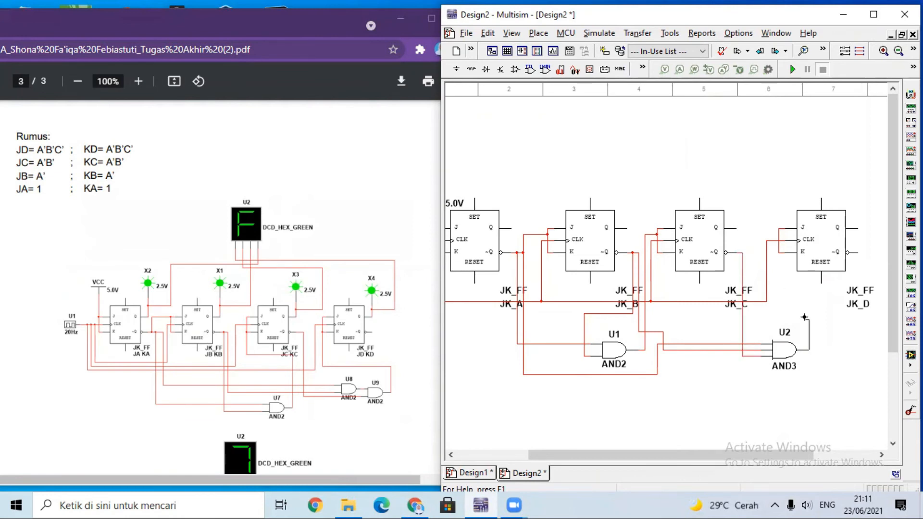
left_click(774, 306)
left_click(779, 236)
left_click(457, 70)
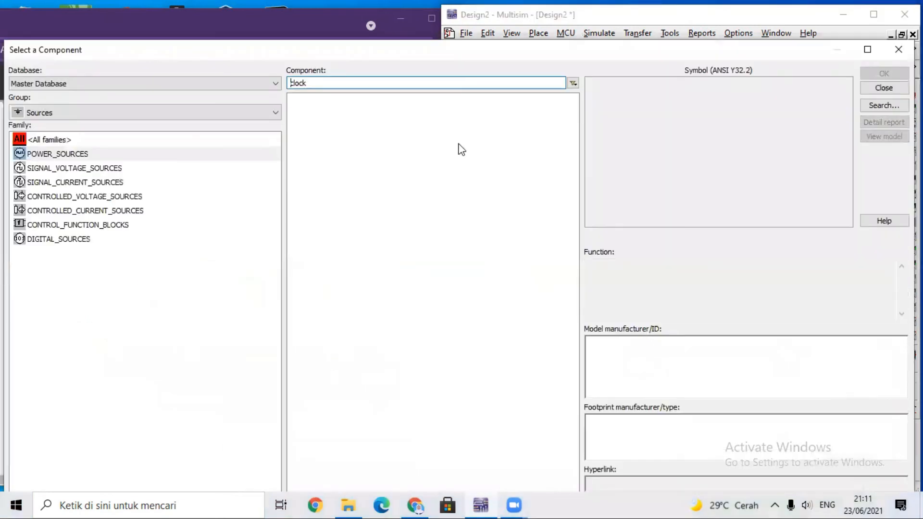
left_click(211, 115)
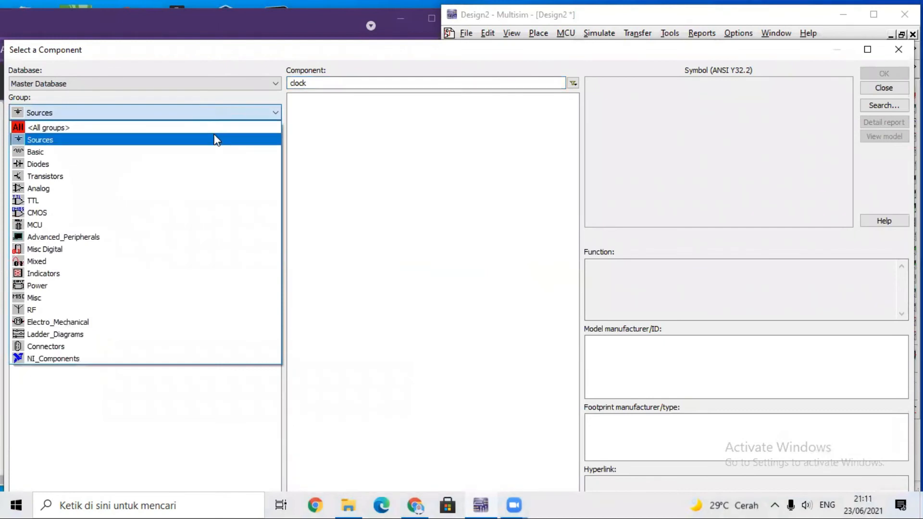
left_click(538, 101)
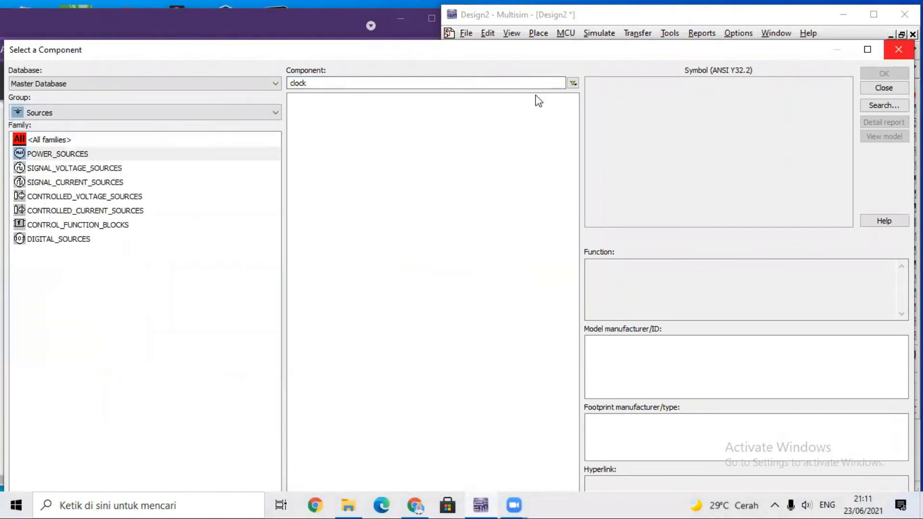
key("Escape")
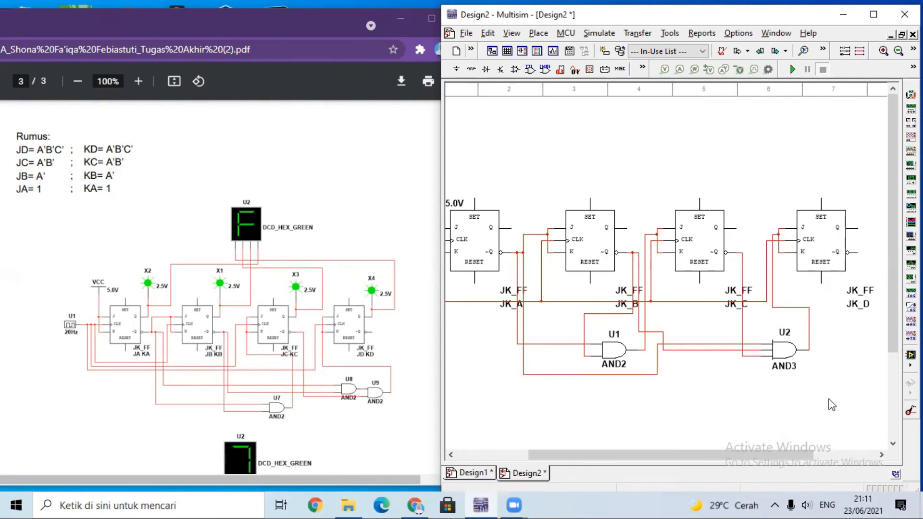
Search all component groups for PROBE and choose PROBE_RED.
left_click_drag(659, 459, 611, 473)
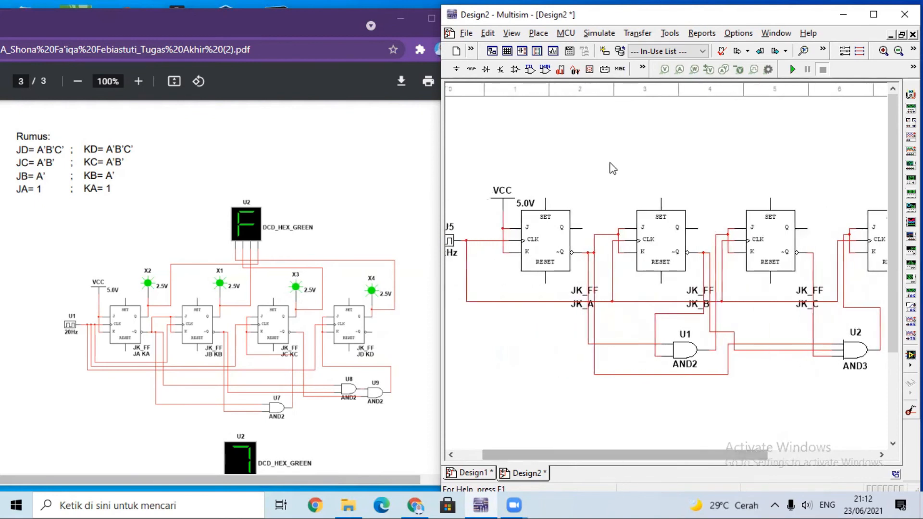
left_click(457, 69)
left_click(192, 112)
left_click(188, 127)
left_click(332, 83)
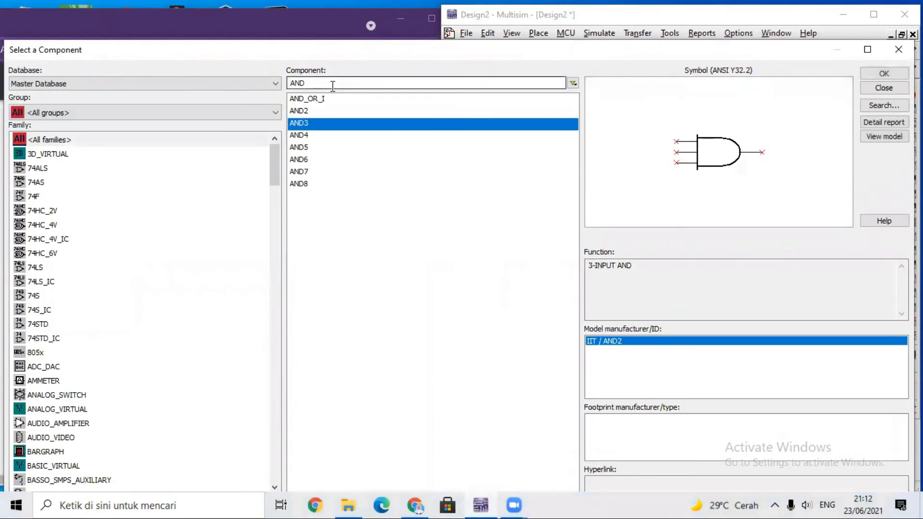
key("BackSpace")
key("BackSpace")
key("BackSpace")
type("A")
key("BackSpace")
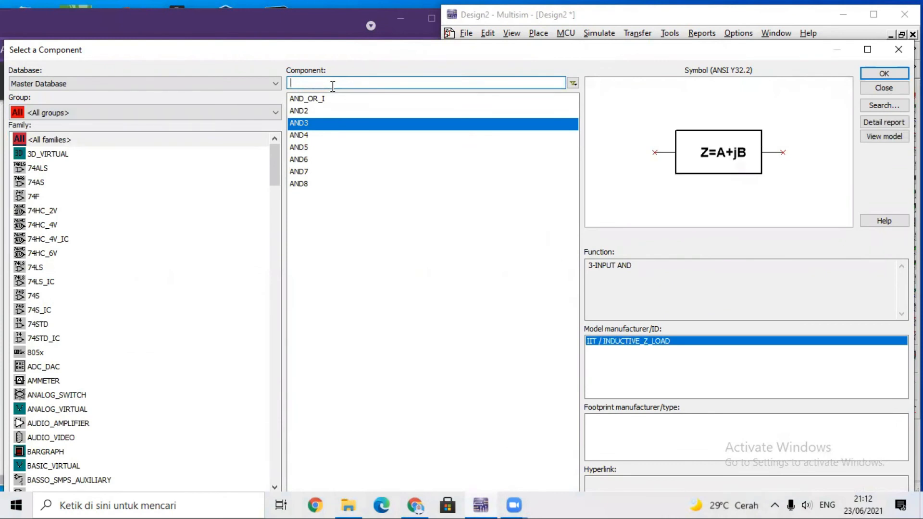
type("PROBE")
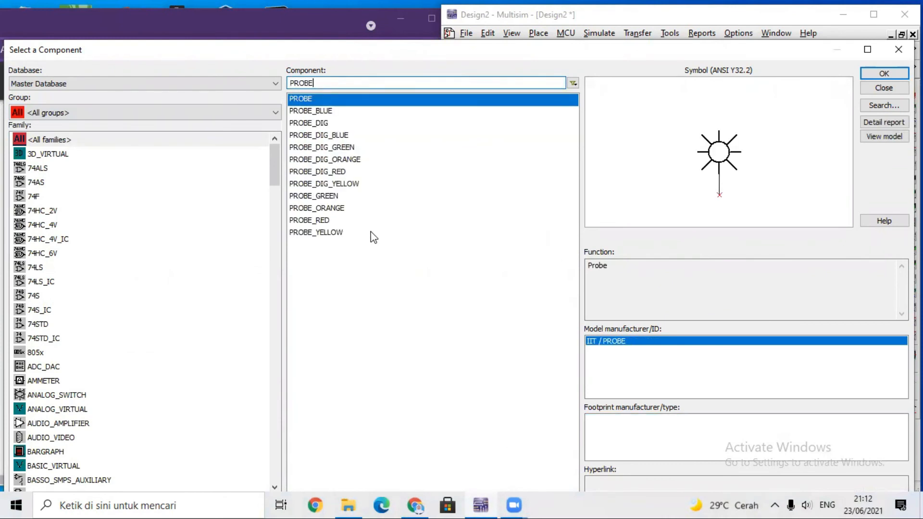
left_click(317, 220)
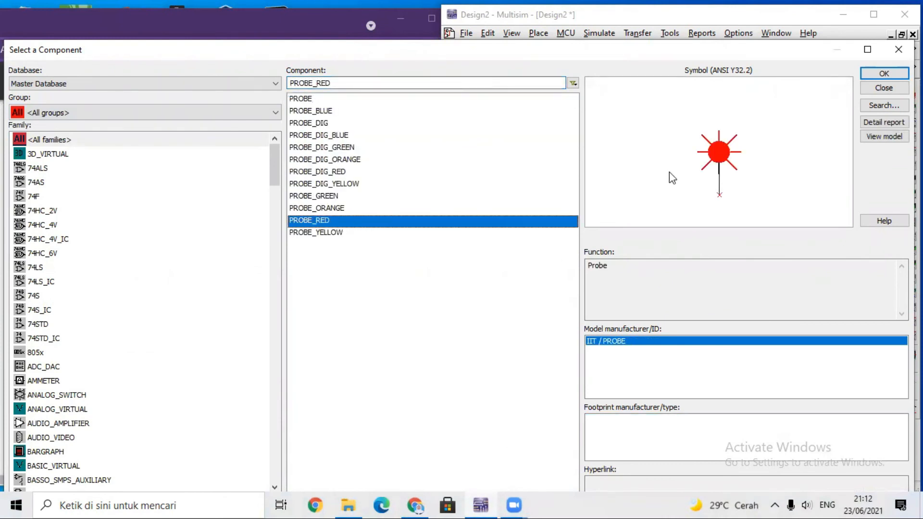
Place a red probe on the Q output of each flip-flop from JK_A to JK_D and end component placement.
left_click(883, 73)
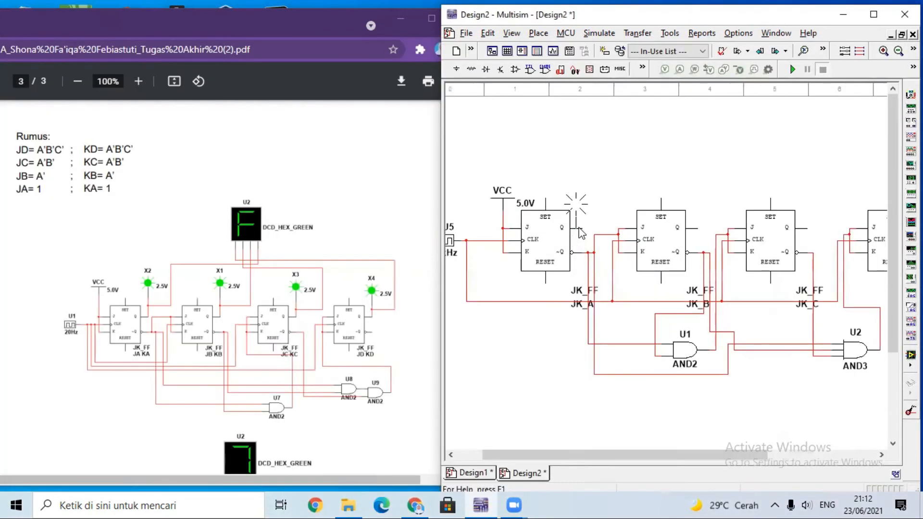
left_click(584, 230)
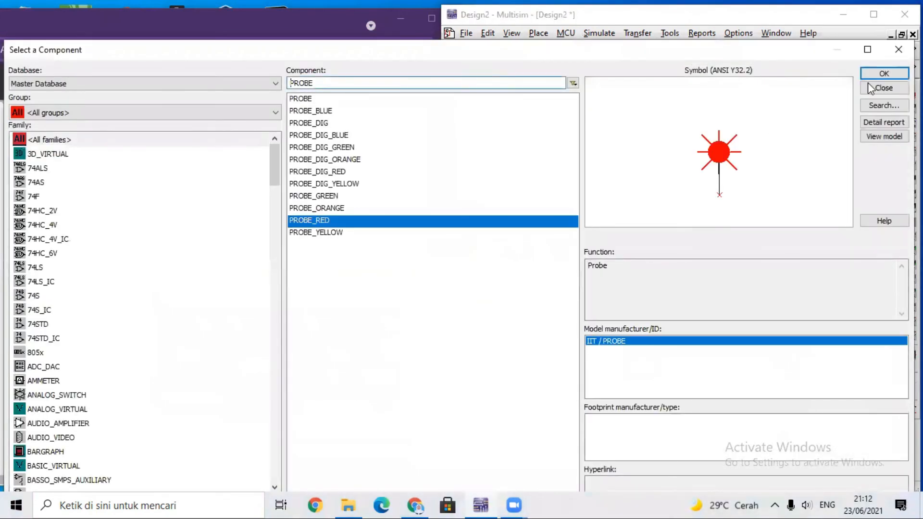
left_click(890, 73)
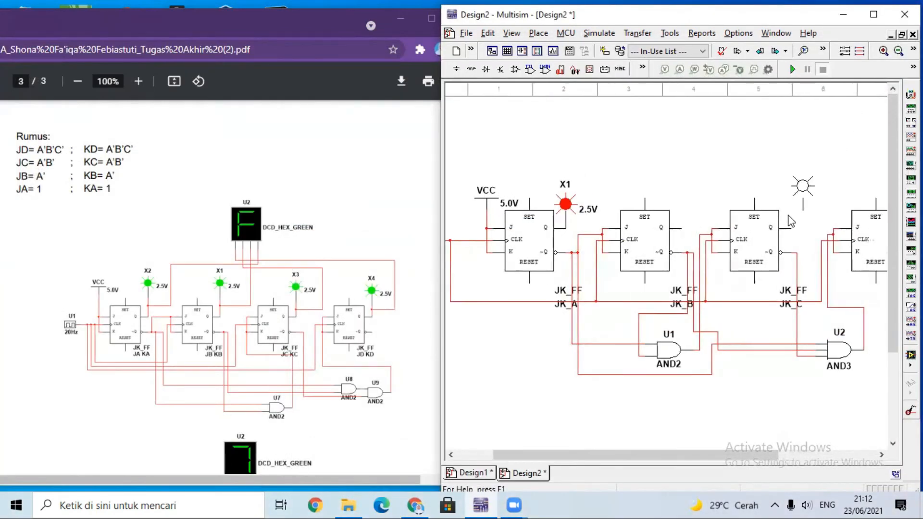
left_click(681, 229)
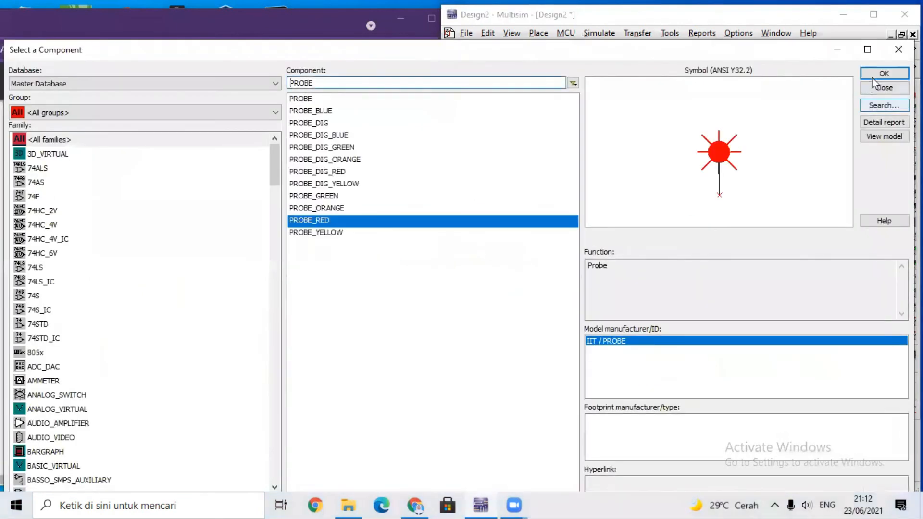
left_click(888, 73)
left_click(791, 228)
left_click(871, 73)
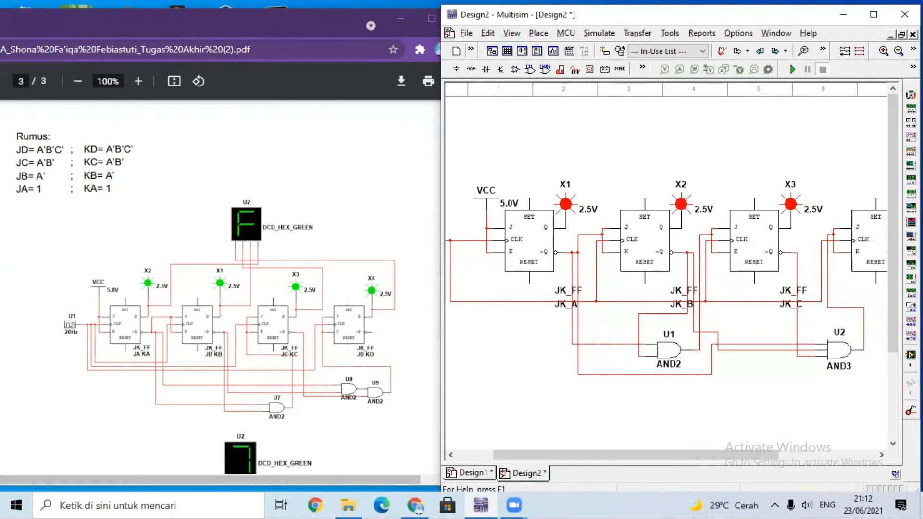
left_click(783, 219)
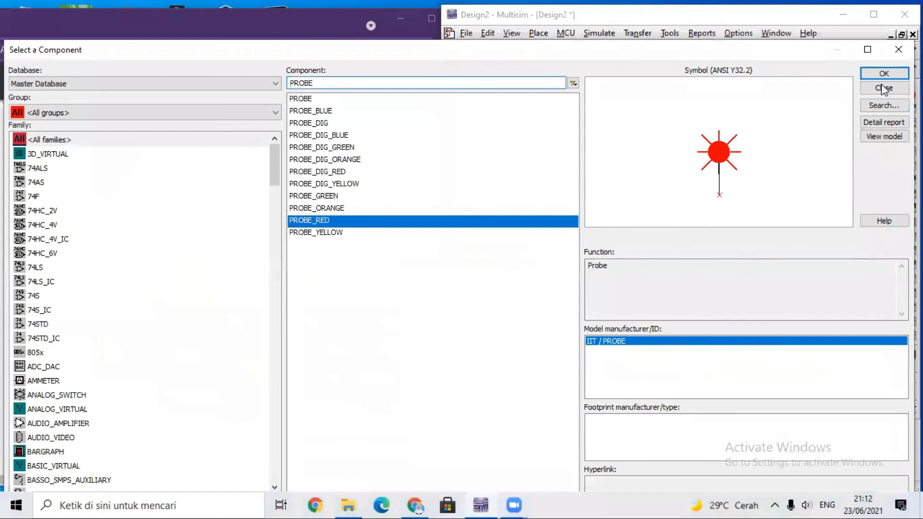
left_click(883, 88)
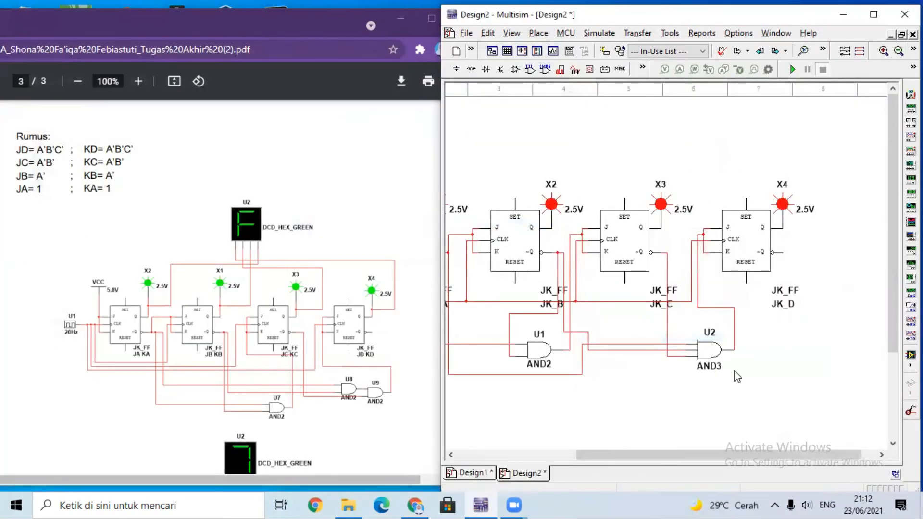
scroll(673, 454, "left", 5)
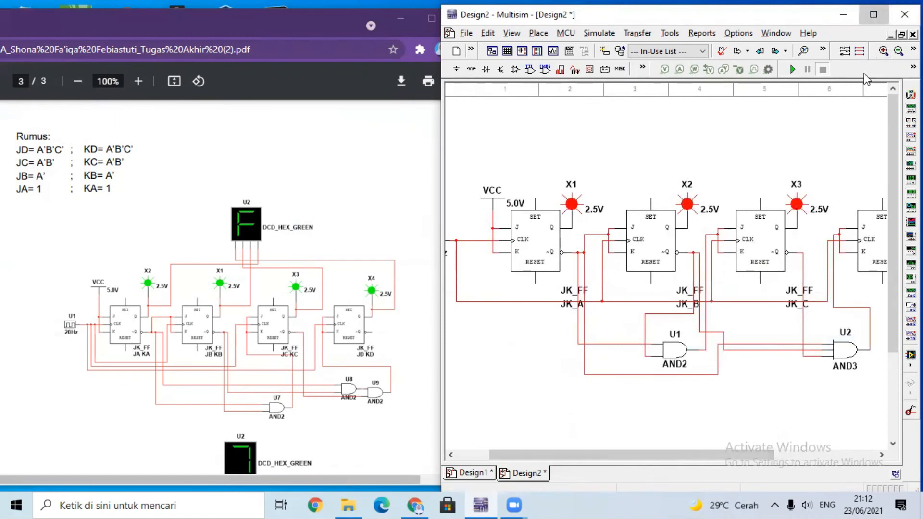
Shift the whole circuit lower on the sheet and raise the four probes further above their flip-flops.
left_click(874, 14)
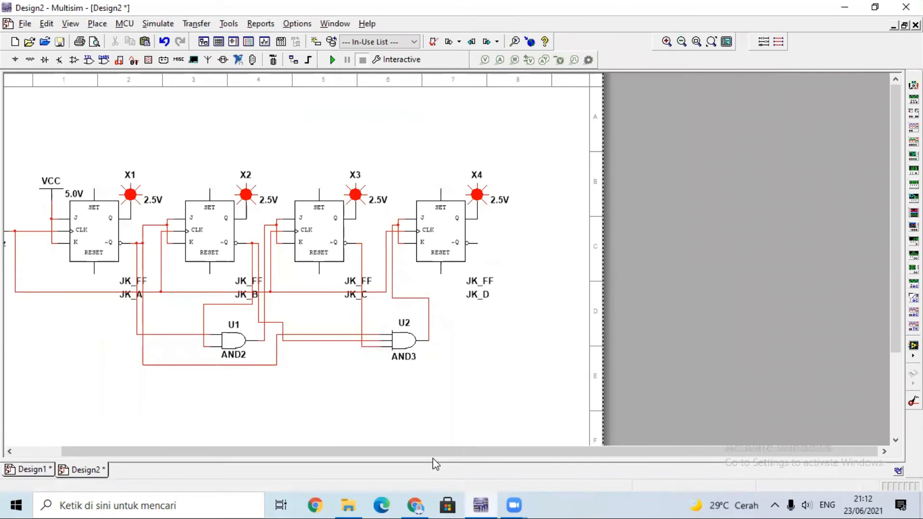
left_click_drag(425, 455, 323, 454)
left_click_drag(30, 135, 572, 371)
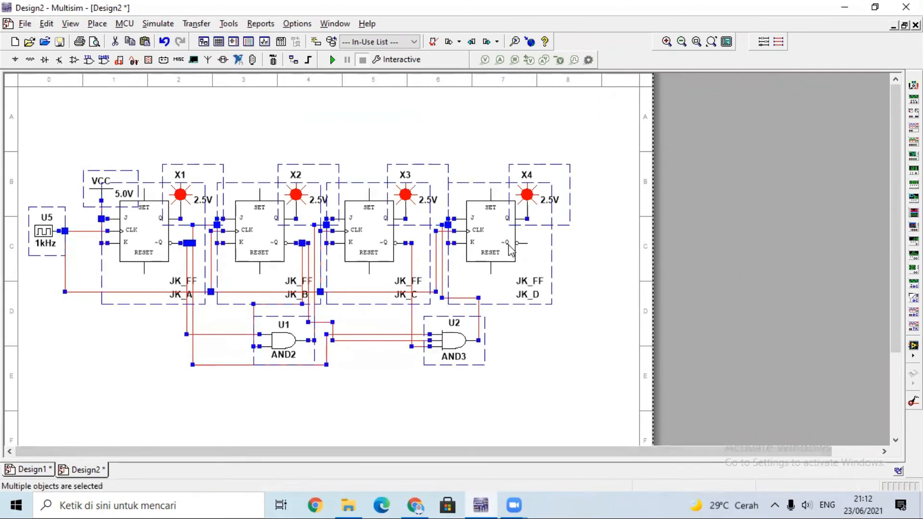
left_click_drag(500, 230, 535, 223)
left_click(561, 340)
left_click_drag(413, 238, 414, 208)
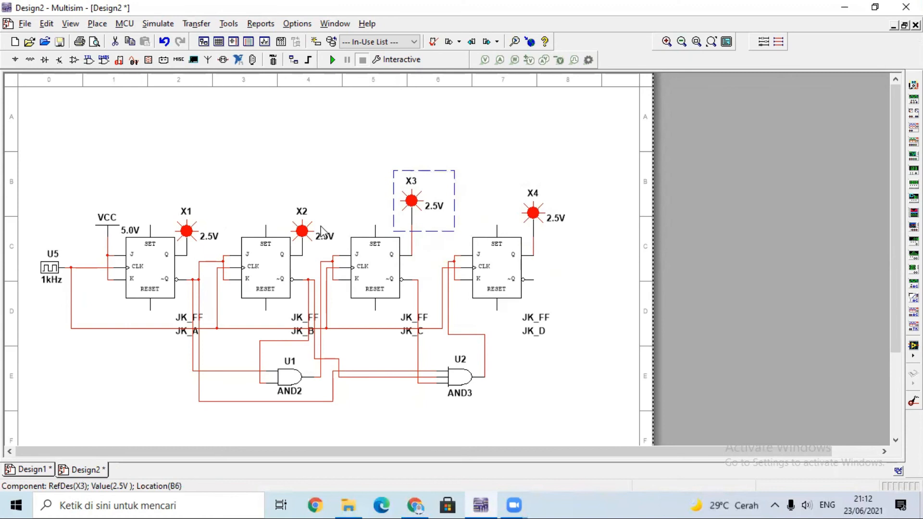
left_click_drag(191, 236, 190, 212)
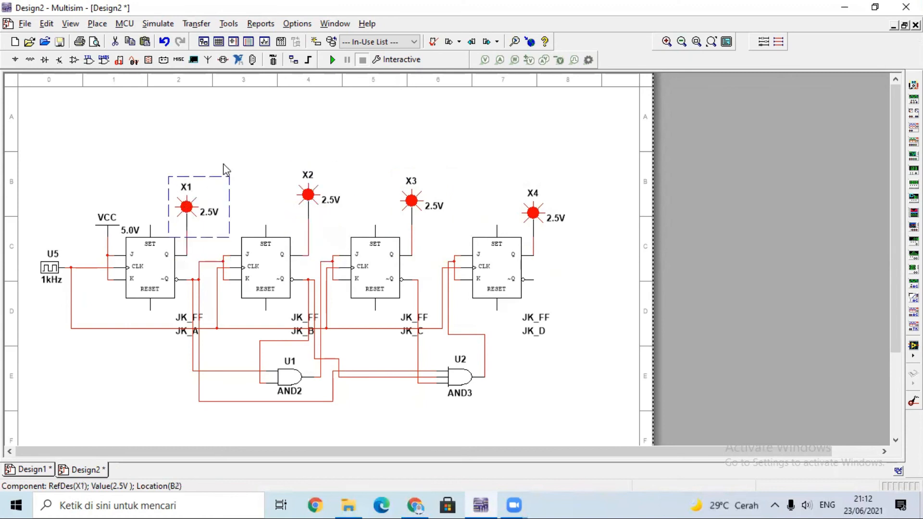
Search all component groups for DCD and choose DCD_HEX_BLUE for placement.
left_click(15, 60)
left_click(56, 114)
left_click(68, 134)
left_click(60, 113)
left_click(68, 130)
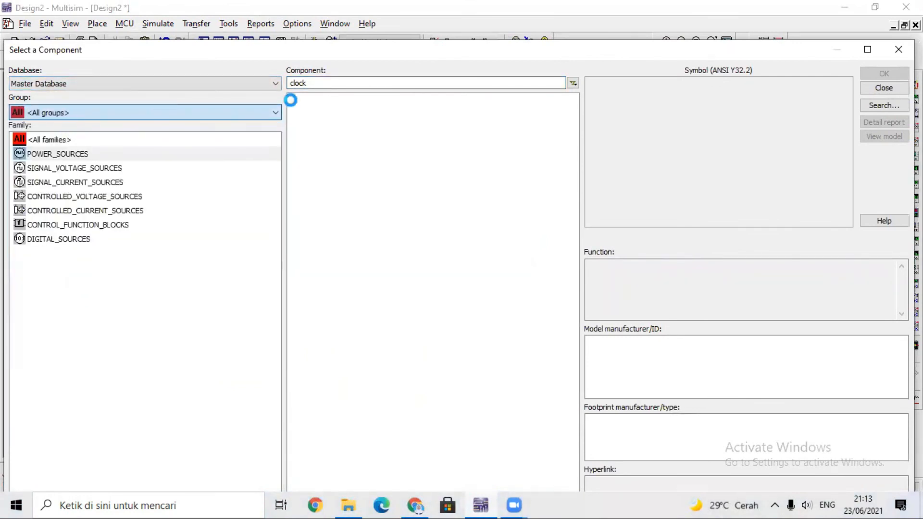
double_click(317, 86)
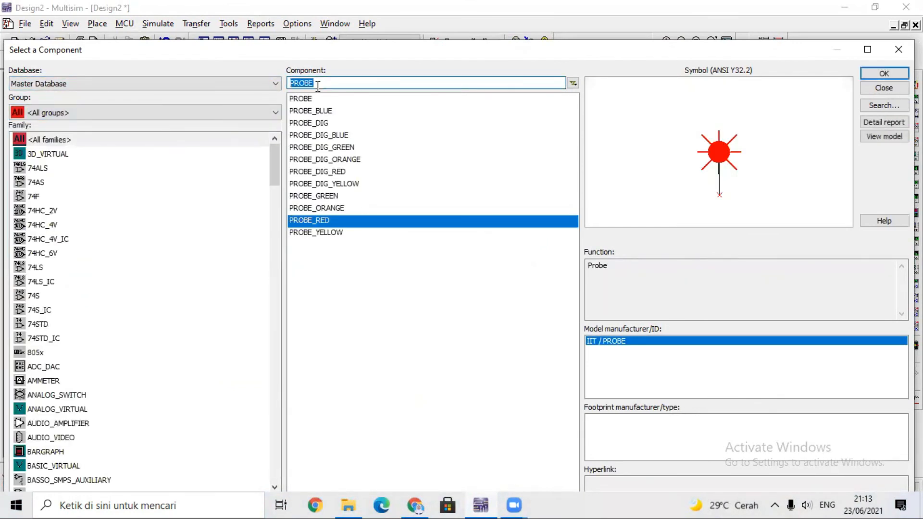
type("DCD_HEX_BLUE")
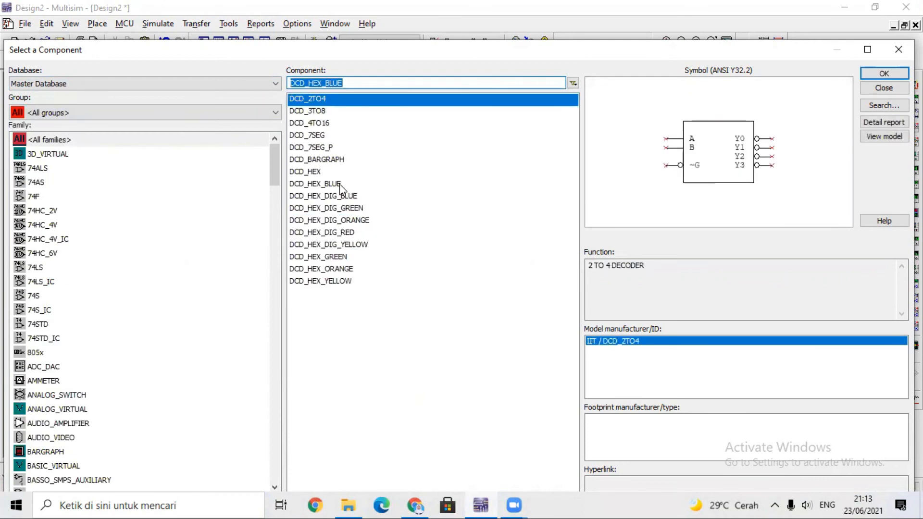
left_click(340, 184)
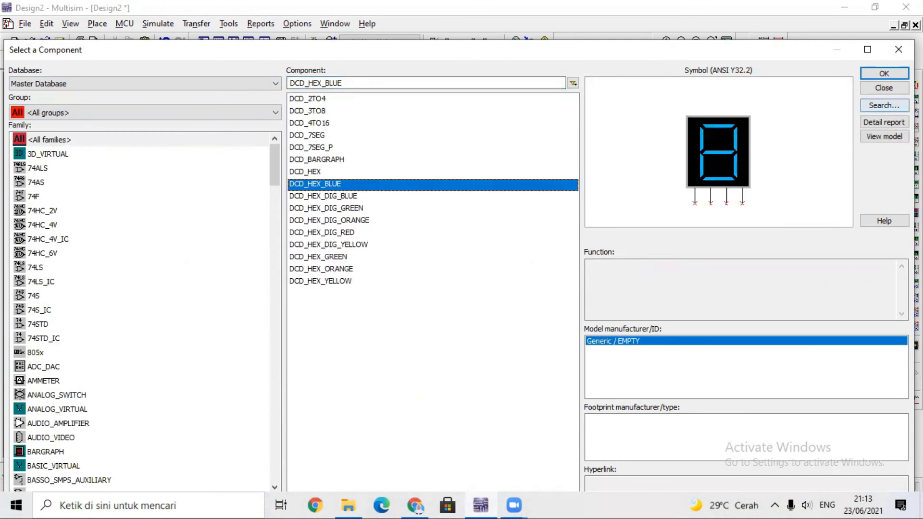
left_click(884, 73)
Place a DCD_HEX_BLUE display above the circuit between probes X2 and X3, and delete the surplus second copy.
left_click(347, 154)
left_click(885, 73)
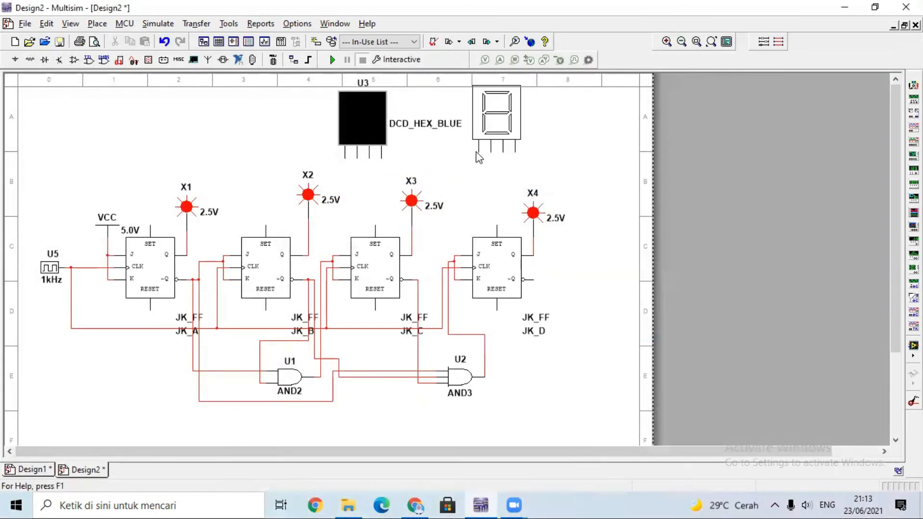
left_click(475, 152)
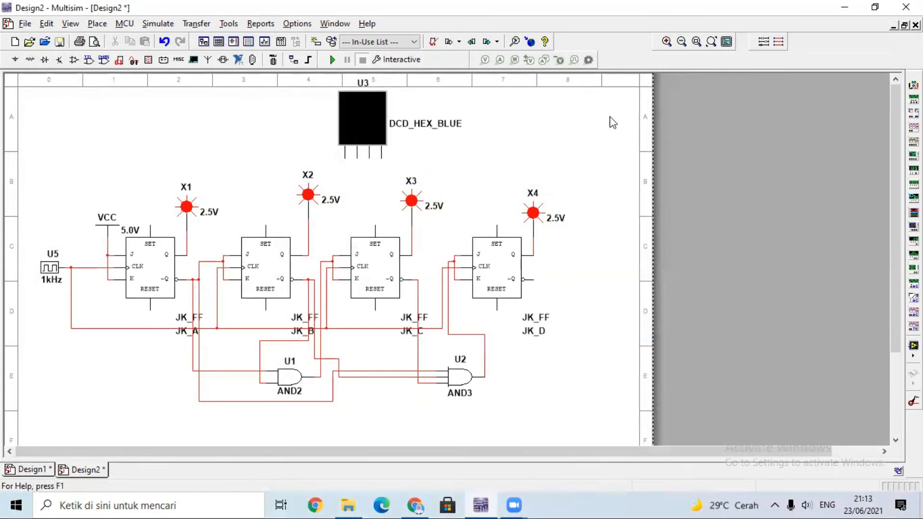
left_click(898, 49)
left_click(498, 91)
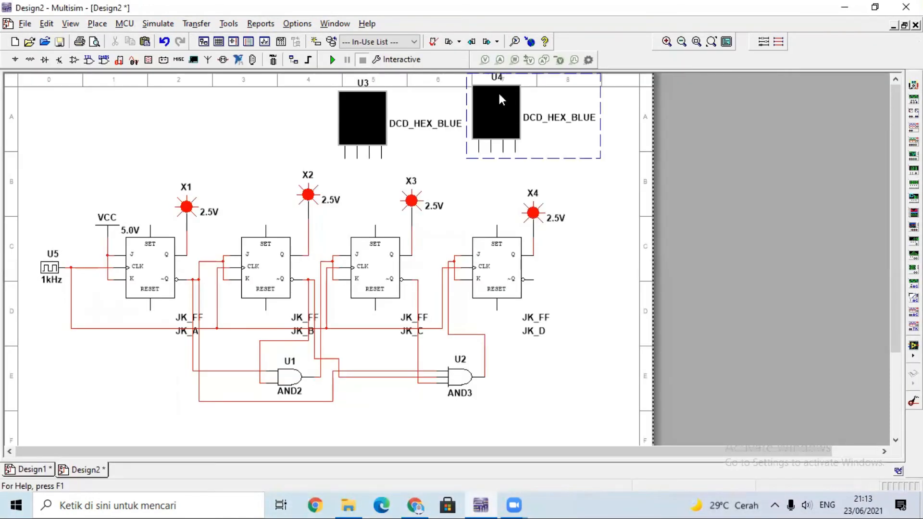
key("Delete")
Move the hex display and the X2 probe slightly down to make room for the display wiring.
left_click_drag(368, 119, 368, 132)
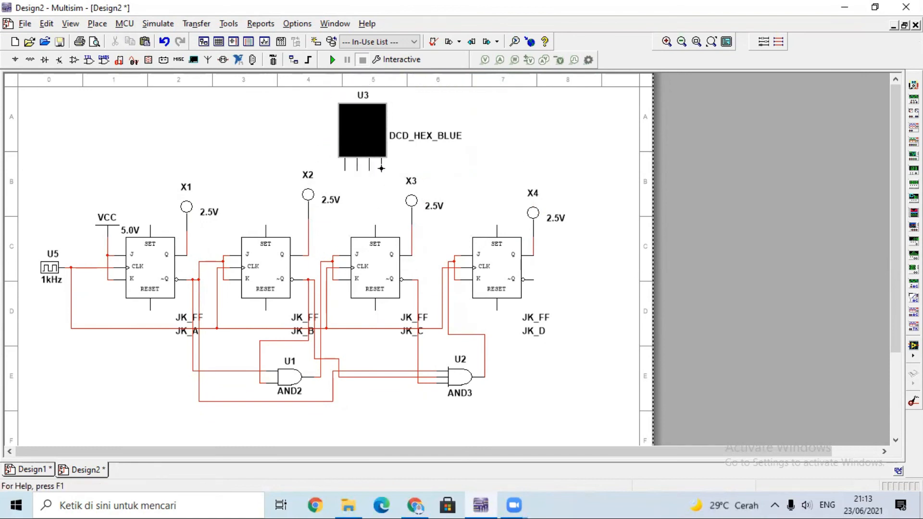
left_click_drag(310, 197, 310, 210)
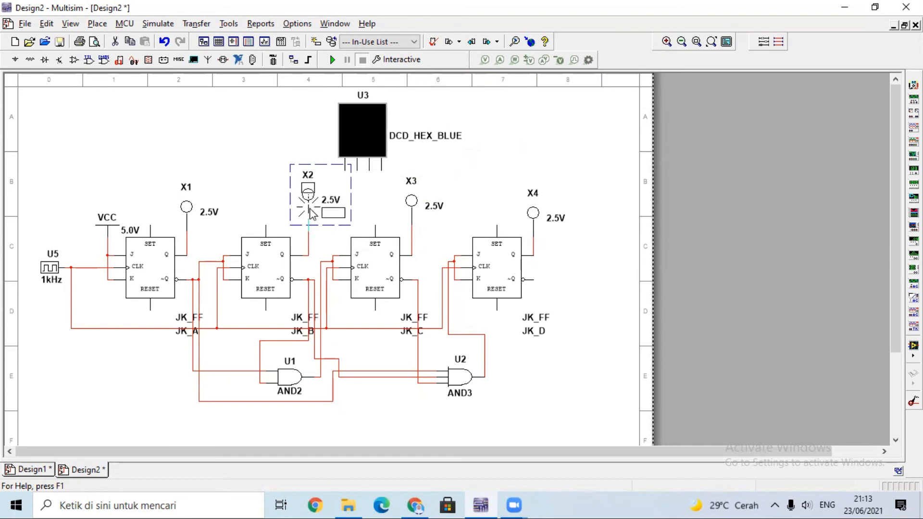
left_click(371, 212)
Wire the hex display's rightmost pin to JK_A's Q output and the pin beside it to JK_B's Q output.
left_click(381, 169)
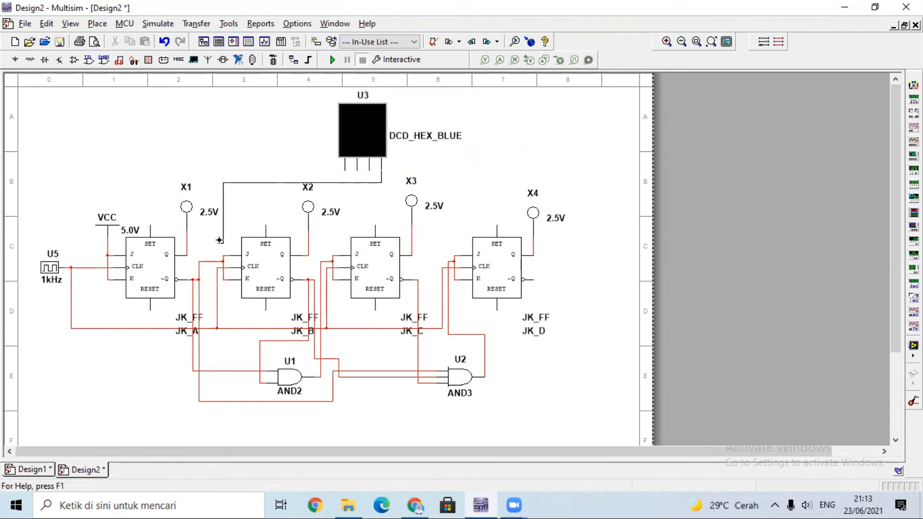
key("Escape")
left_click(381, 171)
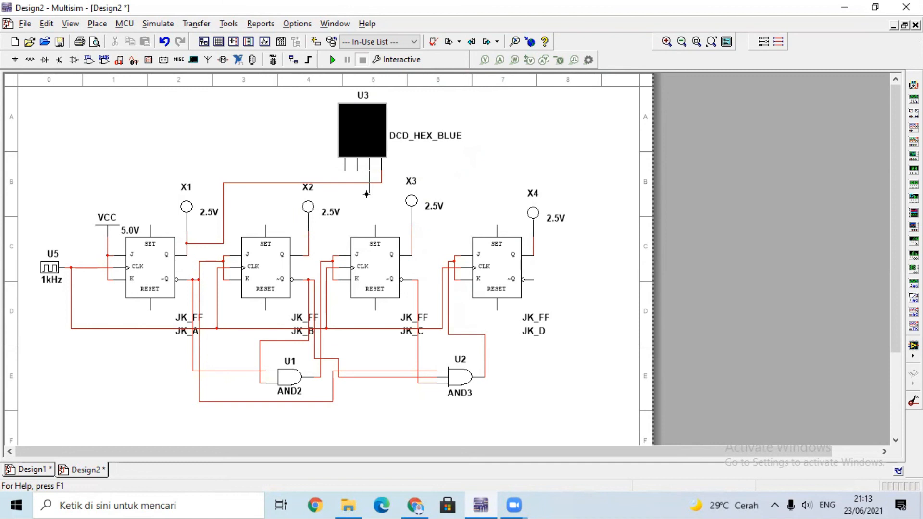
left_click(326, 191)
left_click(307, 237)
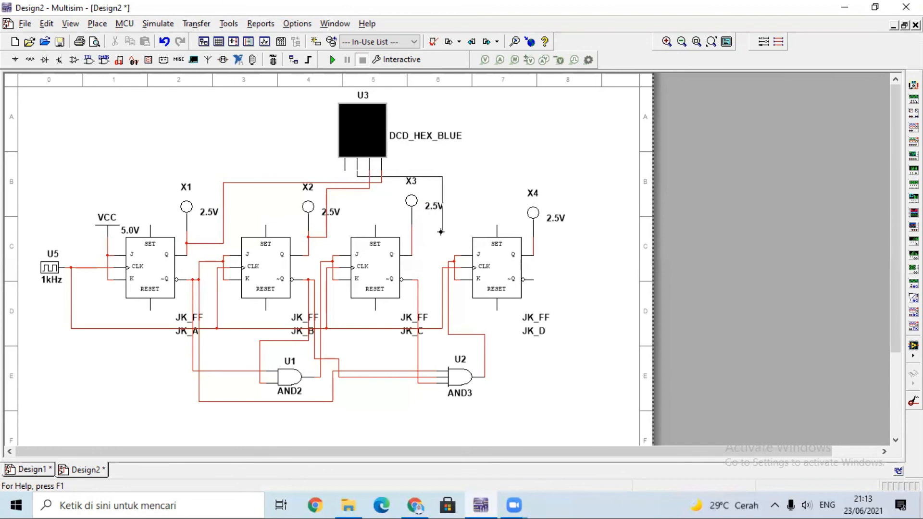
Wire the hex display's second pin from the left to JK_C's Q output and its leftmost pin to JK_D's Q output.
key("Escape")
left_click(354, 173)
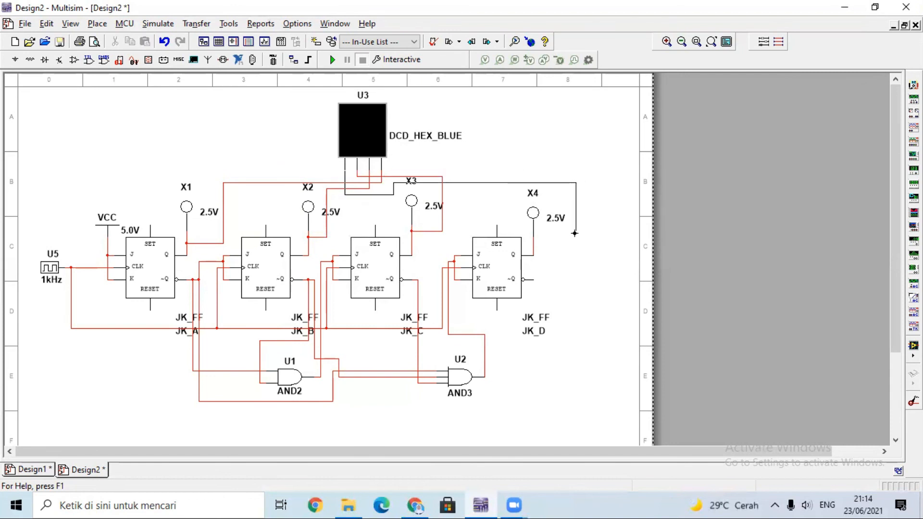
left_click(534, 245)
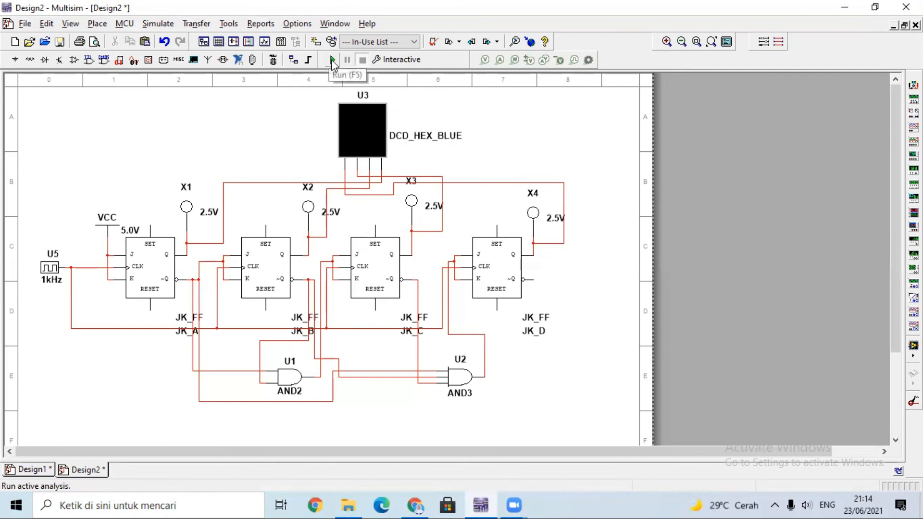
Test-run and stop the simulation, and set the U5 digital clock's frequency to 50 Hz.
left_click(332, 60)
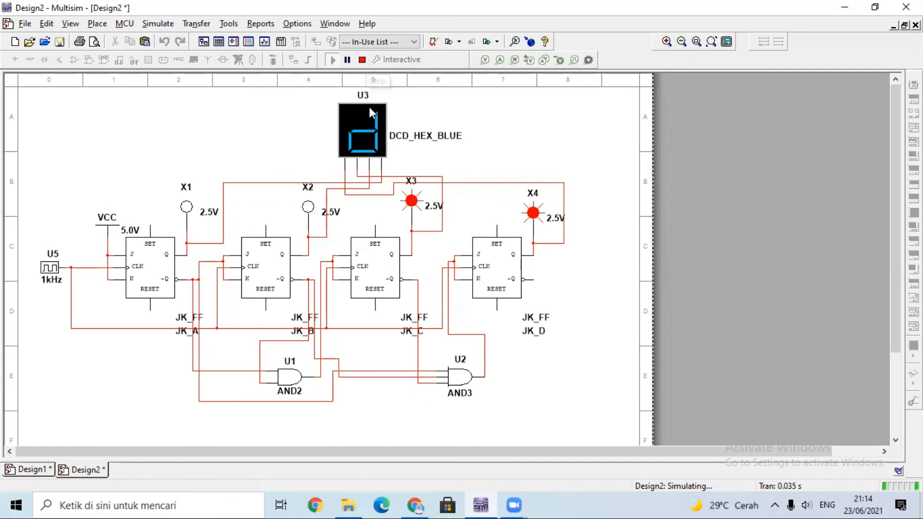
left_click(363, 60)
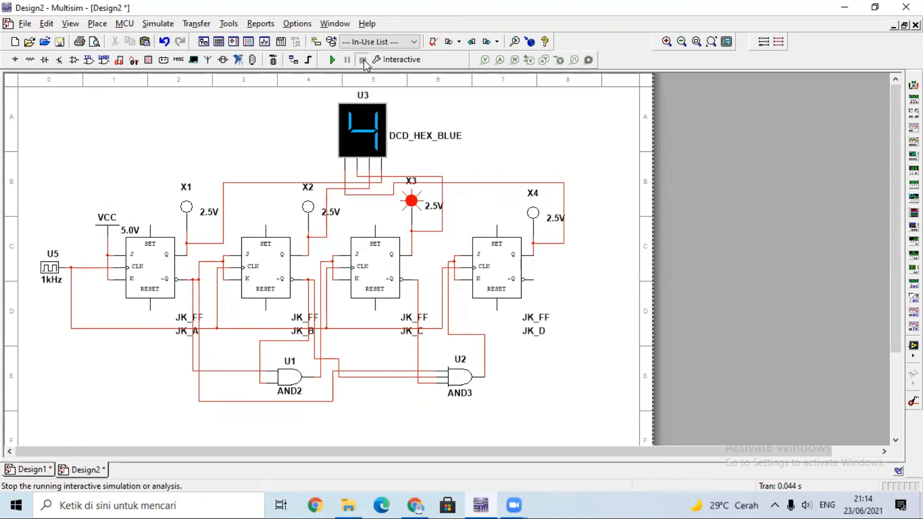
double_click(53, 270)
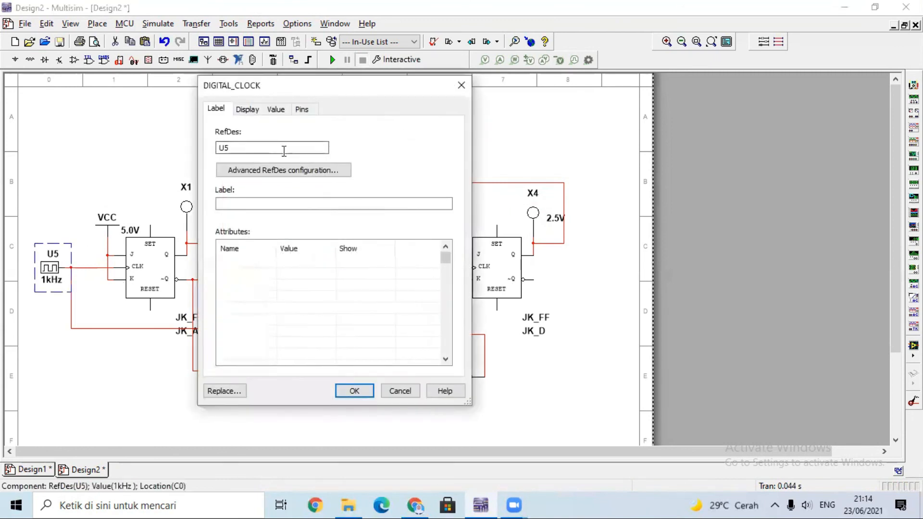
left_click(276, 108)
left_click(361, 134)
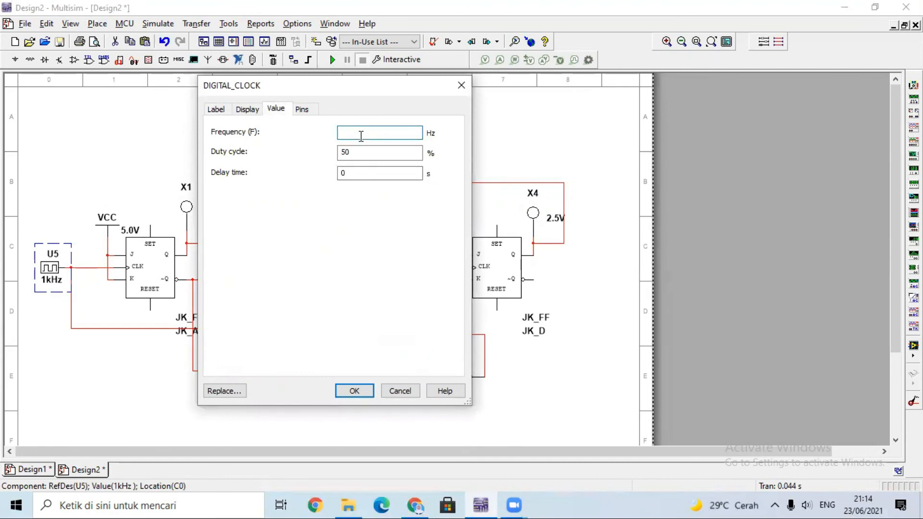
left_click(339, 394)
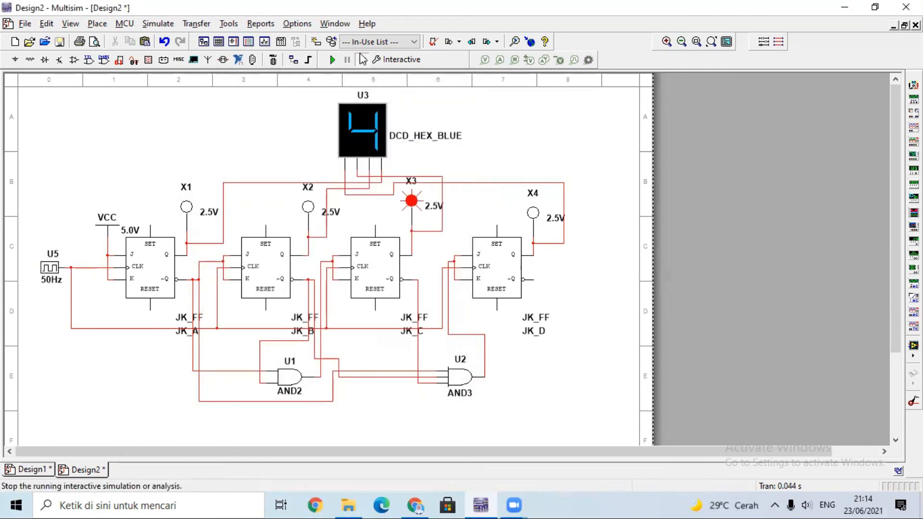
Show the counting sequence and state table on the PDF's first page beside the Multisim circuit.
left_click(875, 7)
left_click(473, 298)
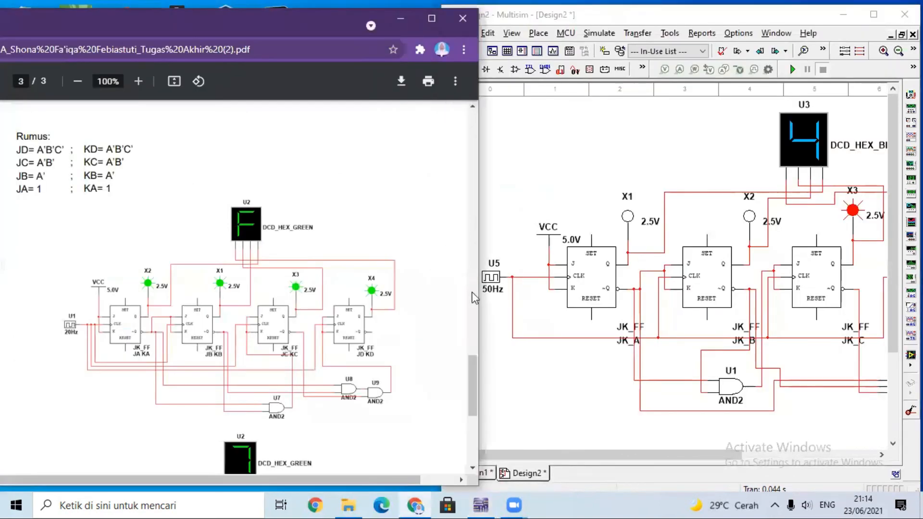
left_click_drag(473, 384, 476, 120)
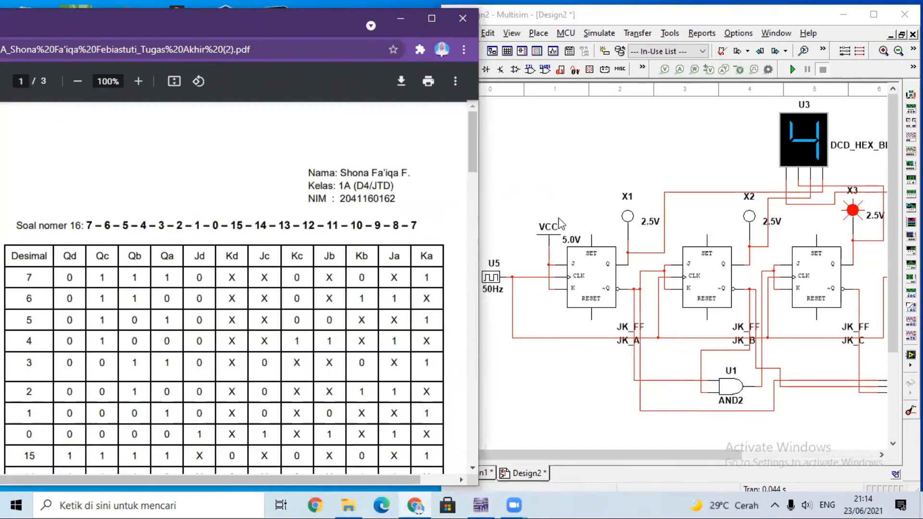
left_click(584, 151)
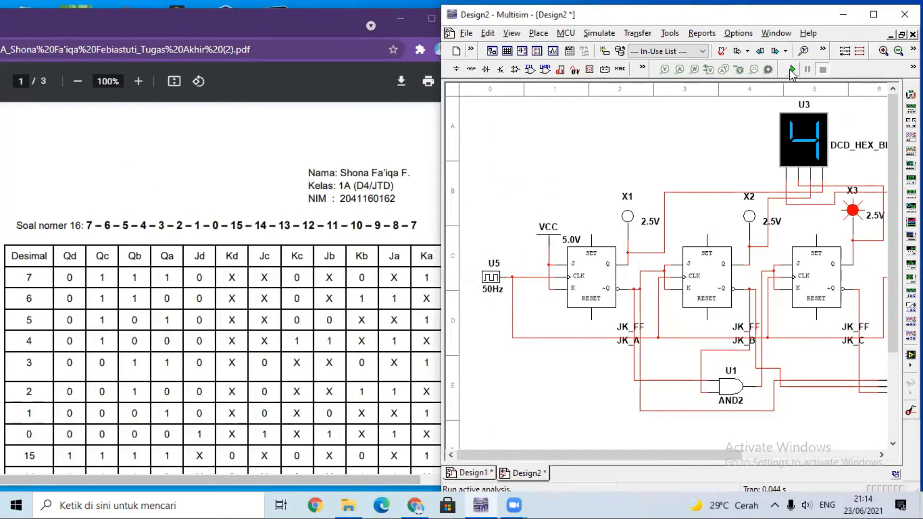
Run the simulation to compare the hex display's count with the PDF's sequence, enlarge the circuit window and stop the run.
left_click(792, 70)
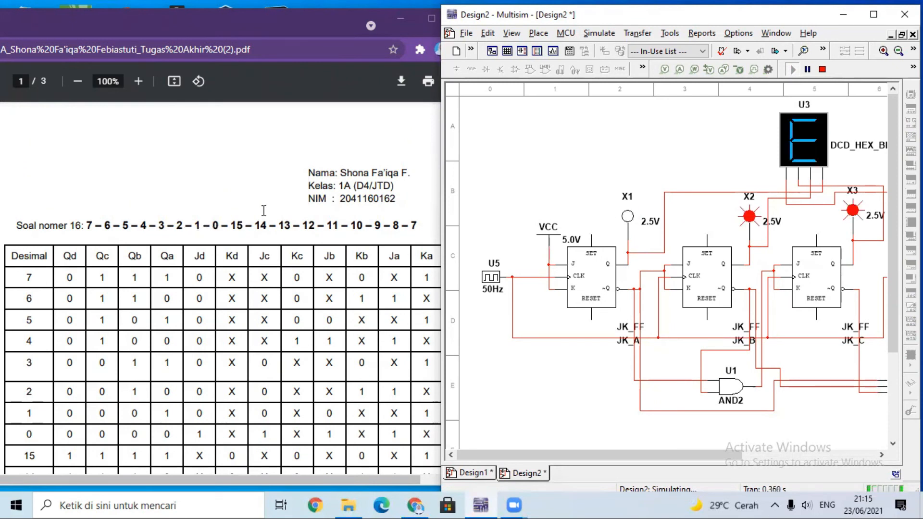
left_click(873, 14)
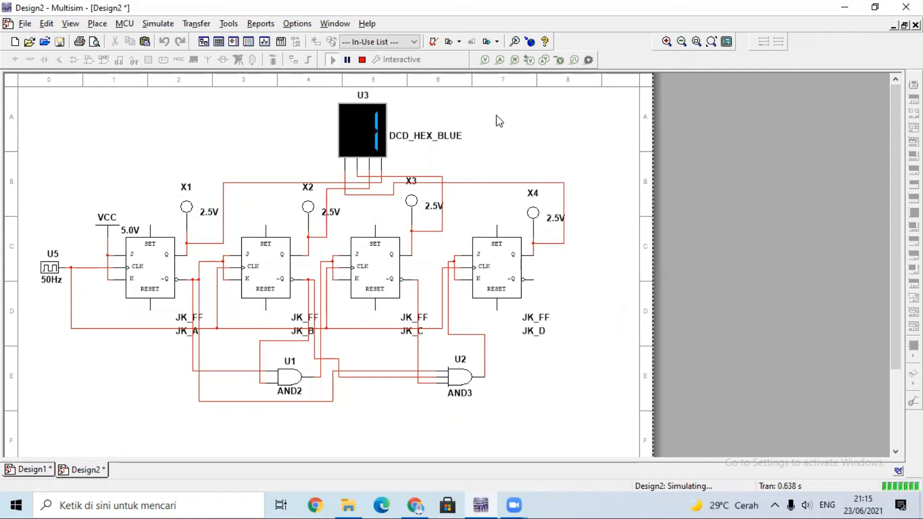
left_click(362, 60)
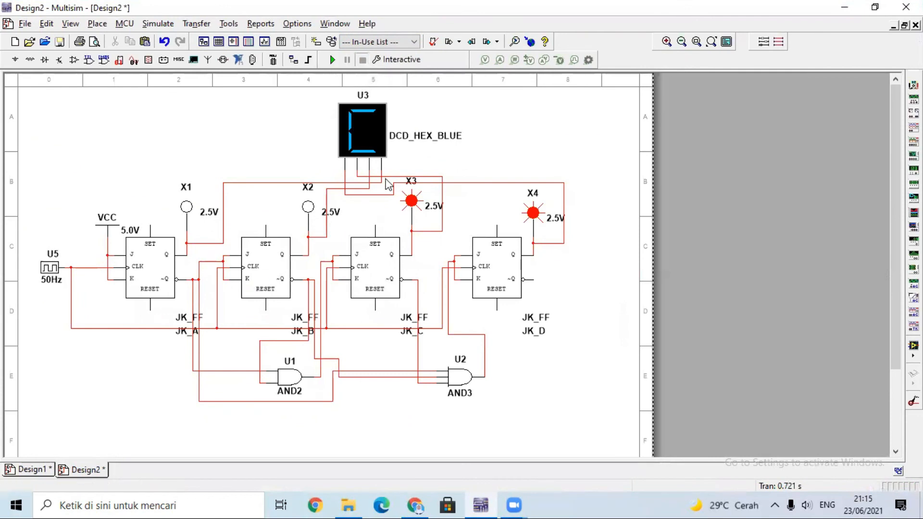